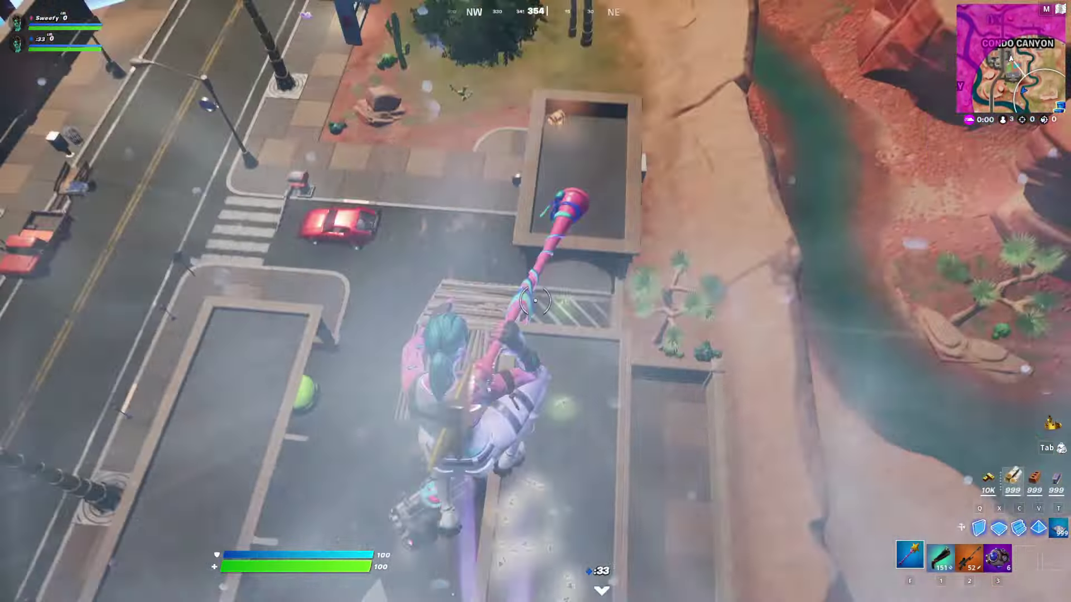
key(2)
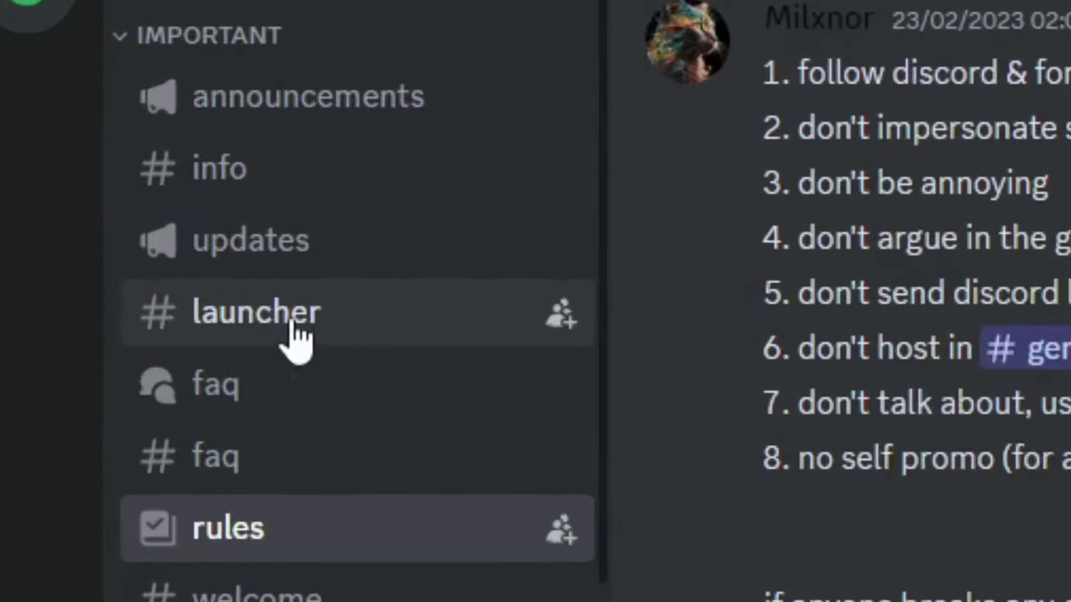
Find the 9.1.3 release in the Project Reboot launcher channel and download its Windows setup file from GitHub
click(212, 430)
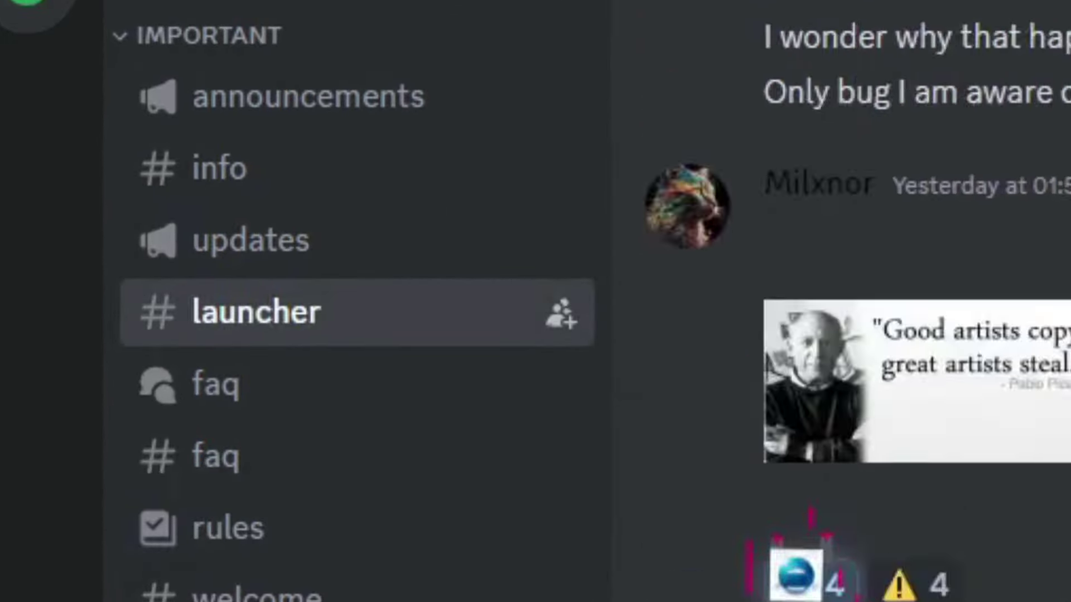
scroll(841, 302, up, 10)
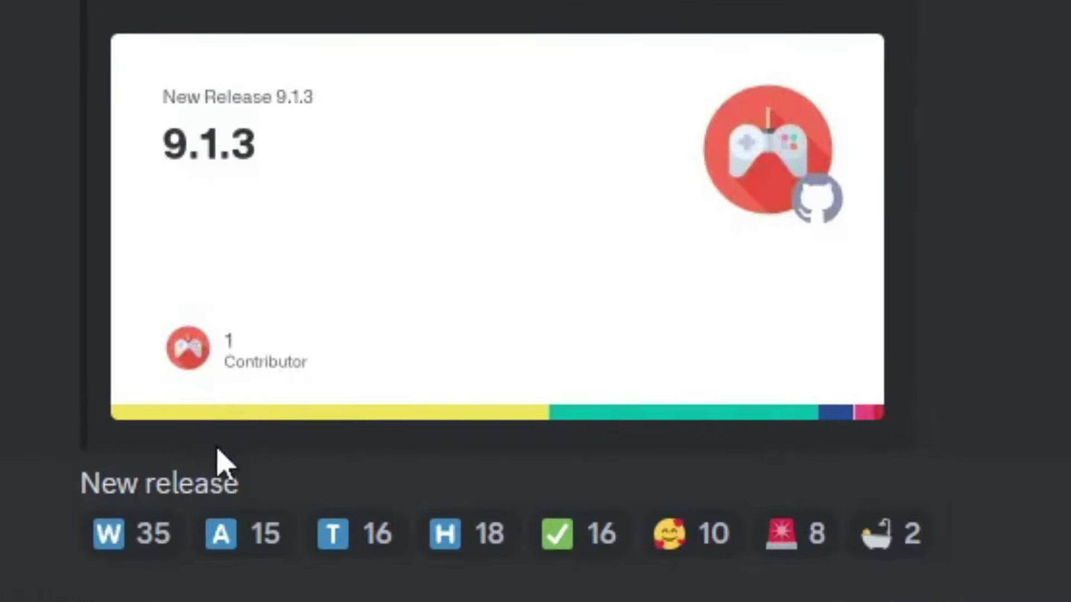
drag(540, 494, 411, 496)
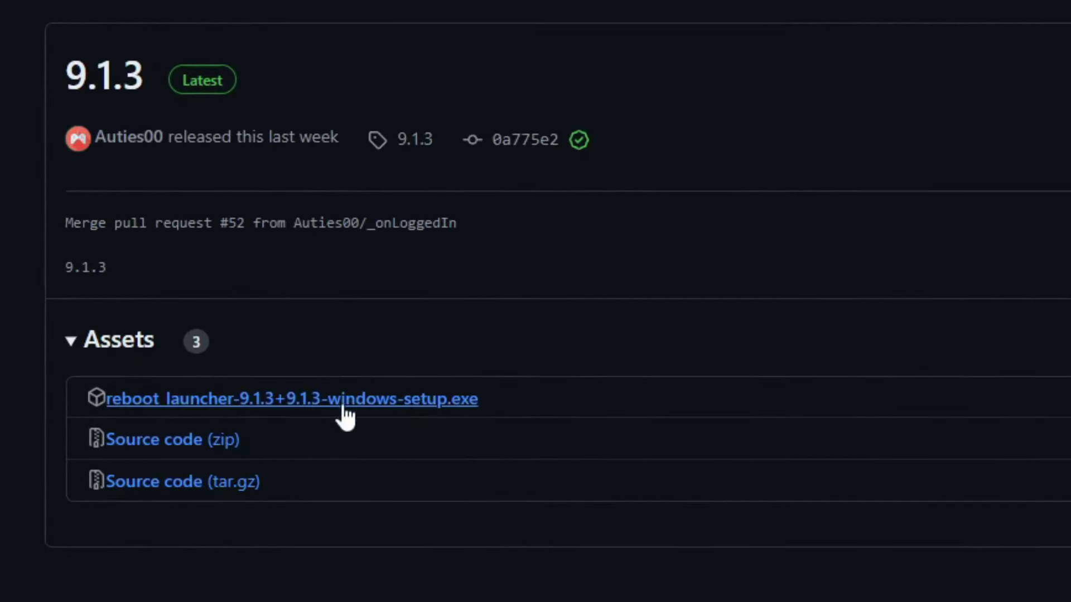
click(394, 406)
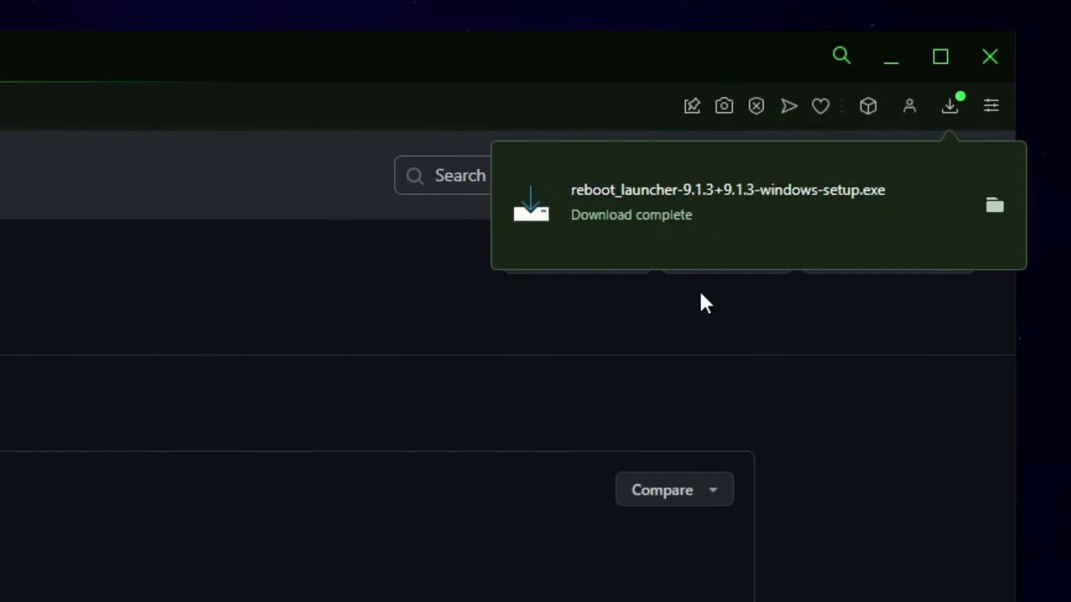
Run the downloaded setup despite the SmartScreen warning and install Reboot Launcher 9.1.3 with a desktop shortcut
click(758, 234)
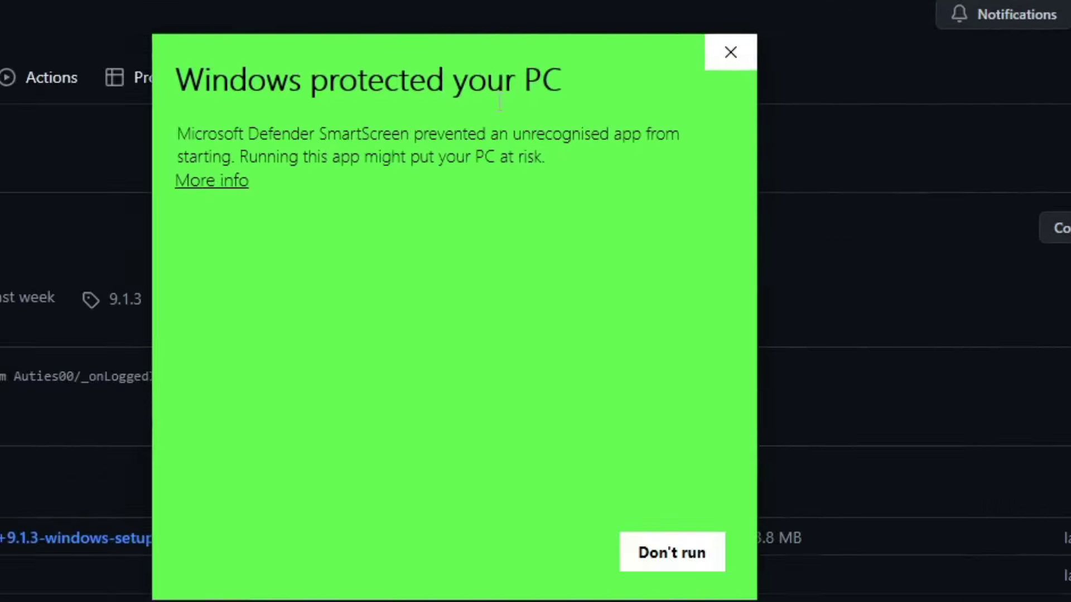
click(236, 173)
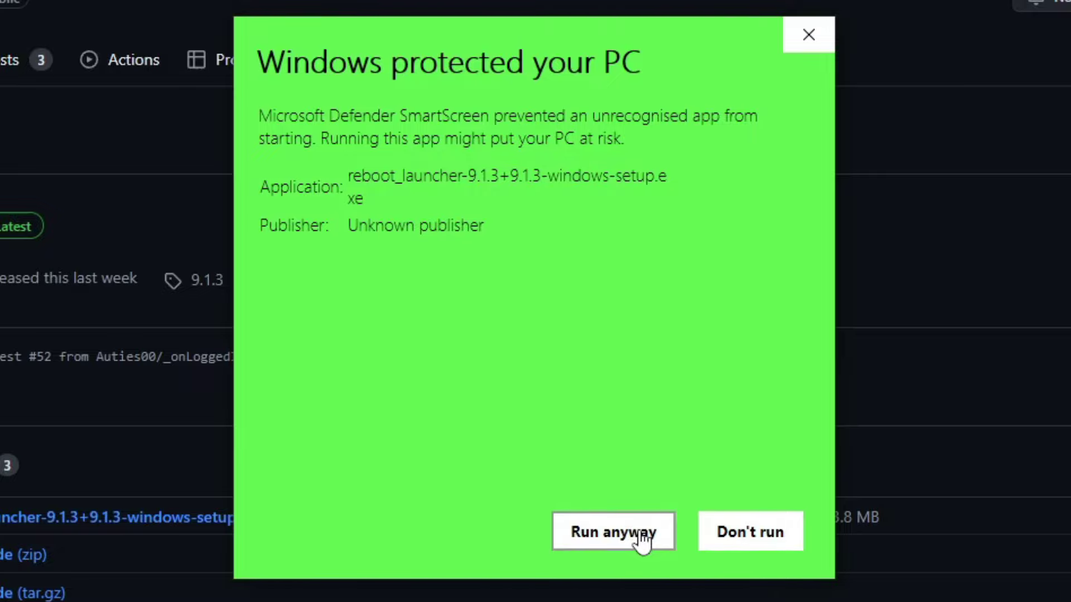
click(633, 544)
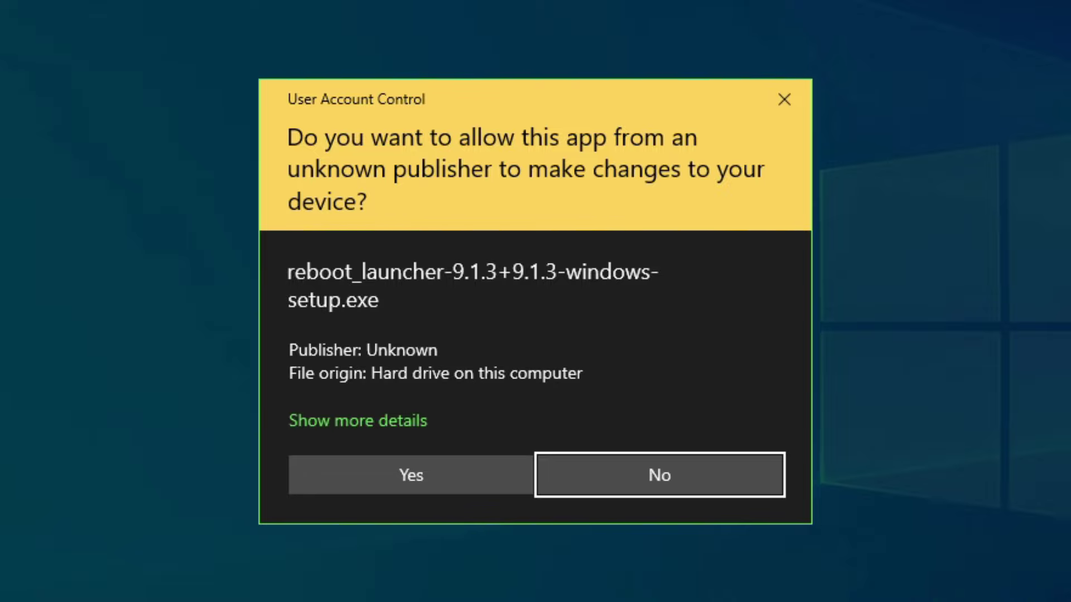
key(Left)
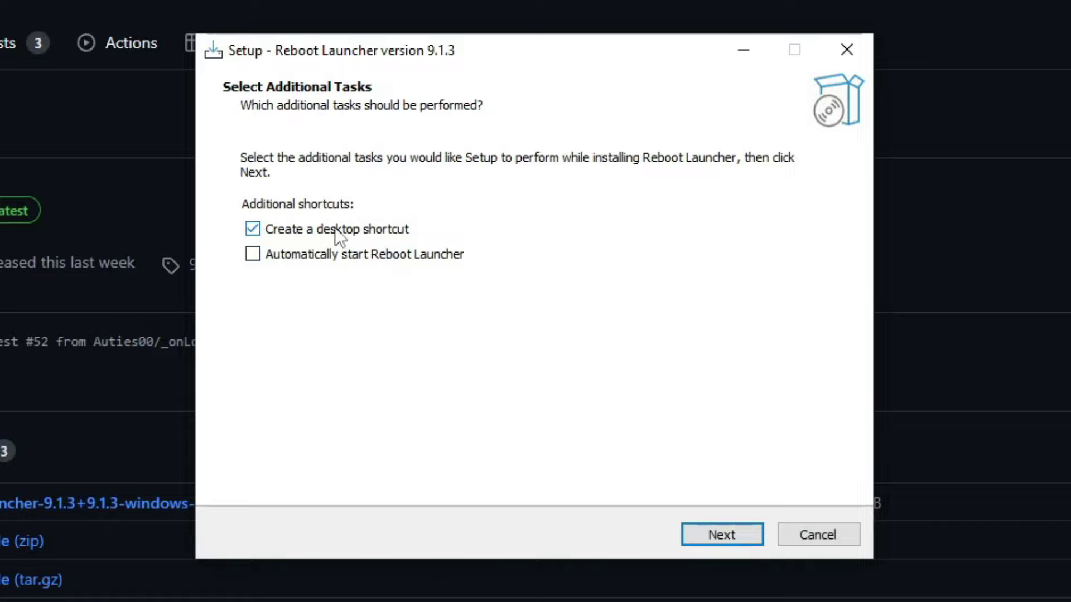
click(724, 534)
click(722, 539)
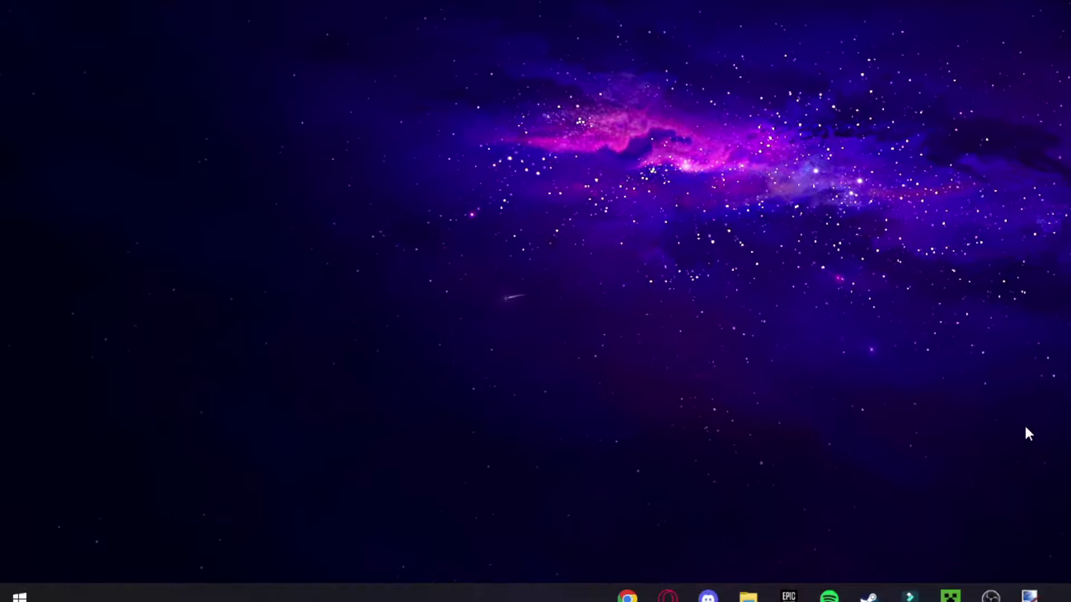
Open the management page for Virus & threat protection settings in Windows Security
key(super)
text(antivir)
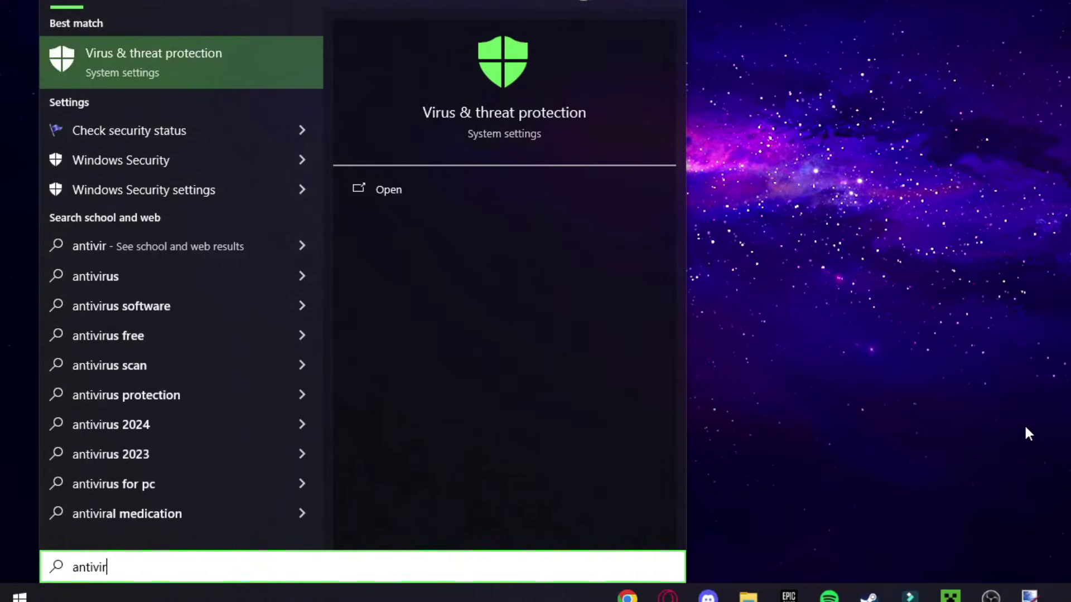
key(Return)
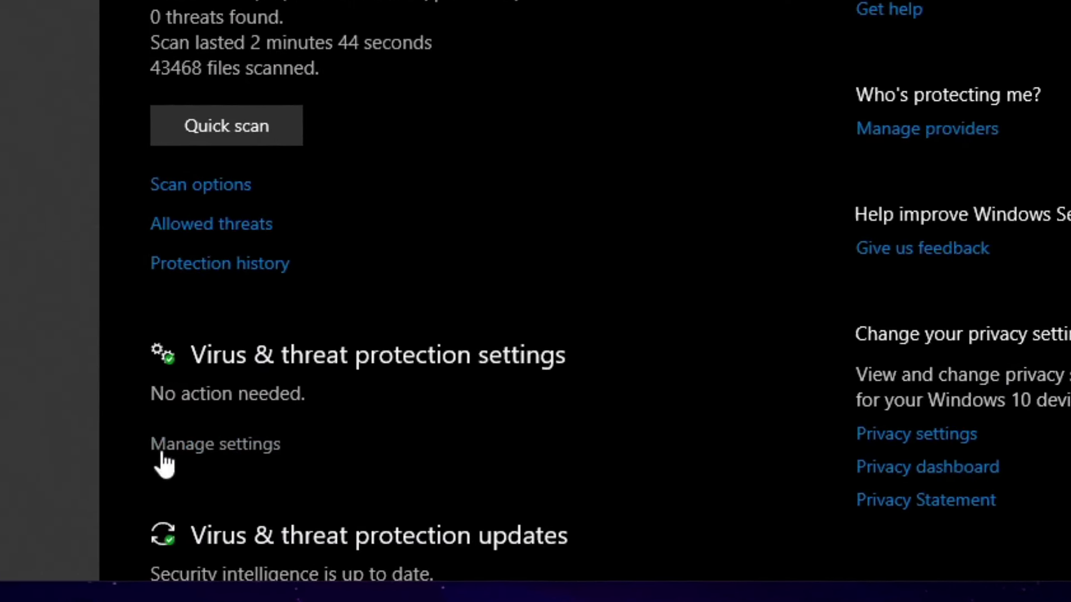
click(230, 447)
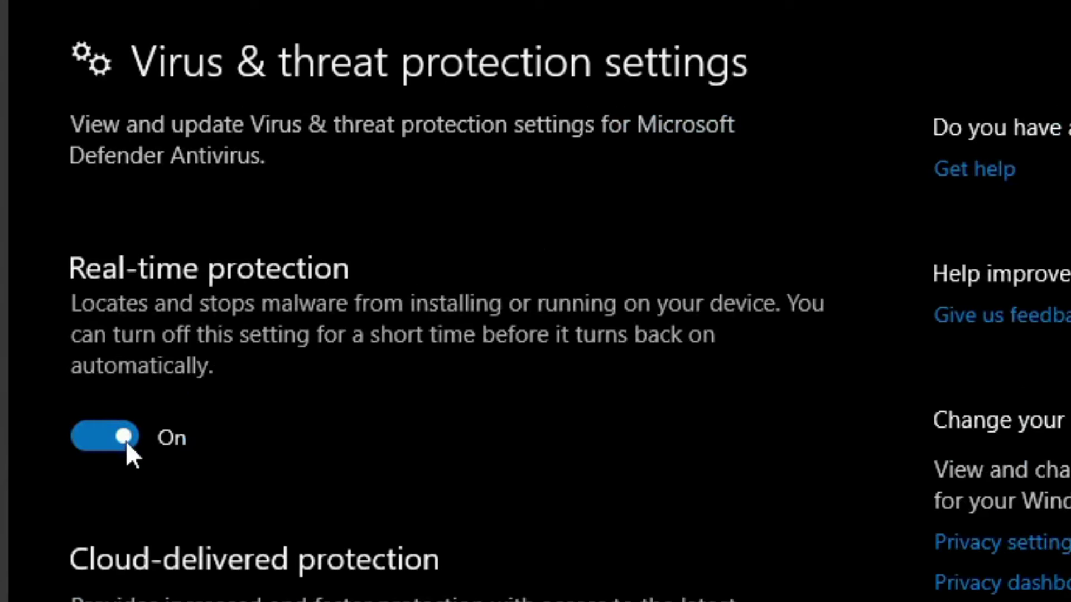
click(125, 440)
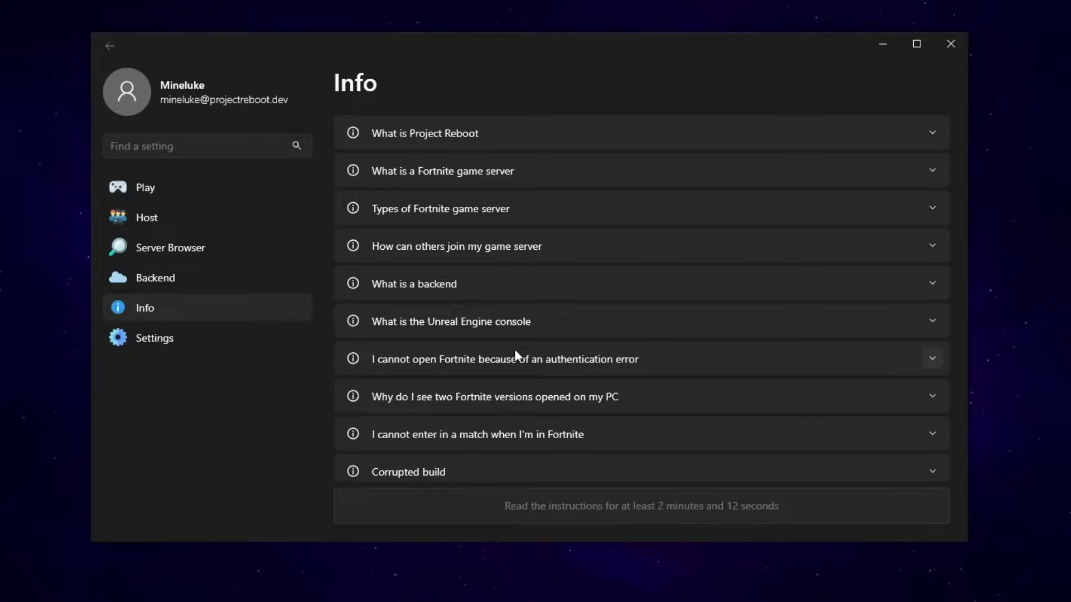
Read through the Info sections of Reboot Launcher and confirm that the instructions have been read
scroll(614, 335, down, 2)
scroll(680, 320, up, 2)
click(617, 136)
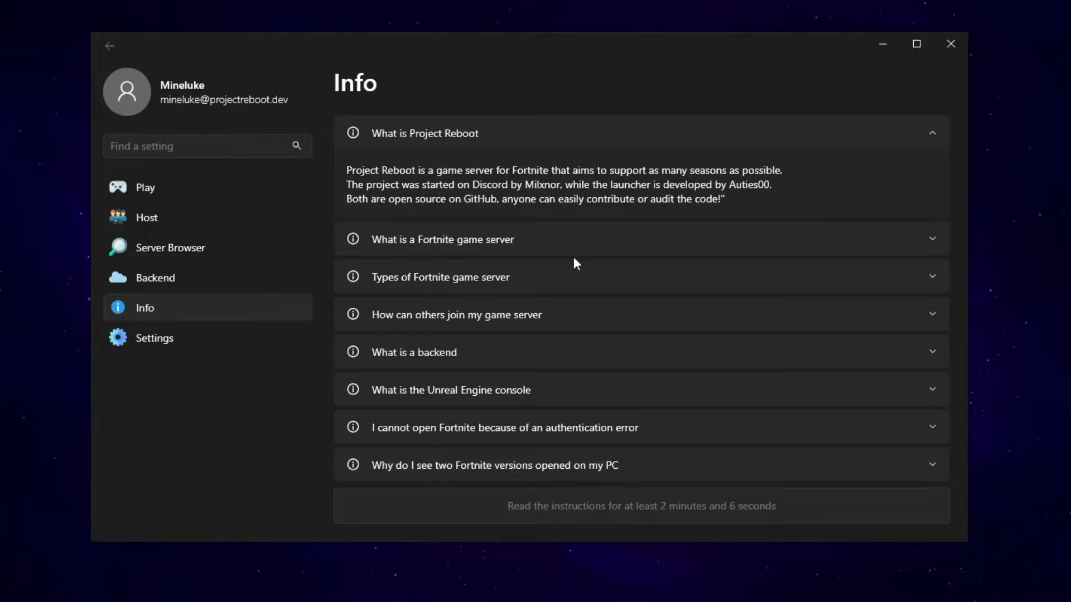
click(569, 249)
click(555, 241)
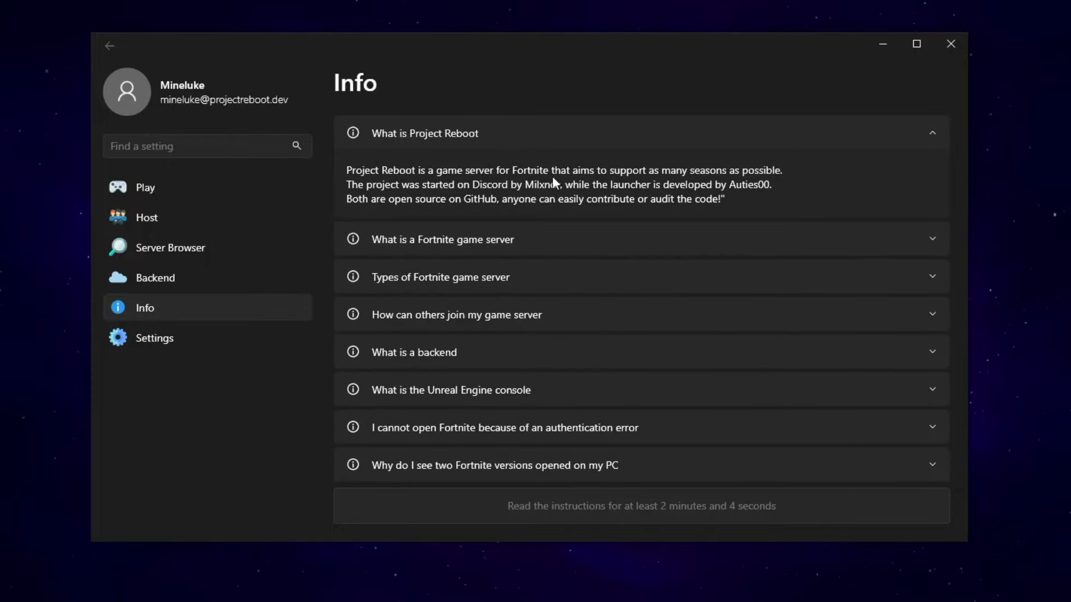
click(544, 140)
scroll(741, 173, down, 1)
scroll(748, 192, up, 1)
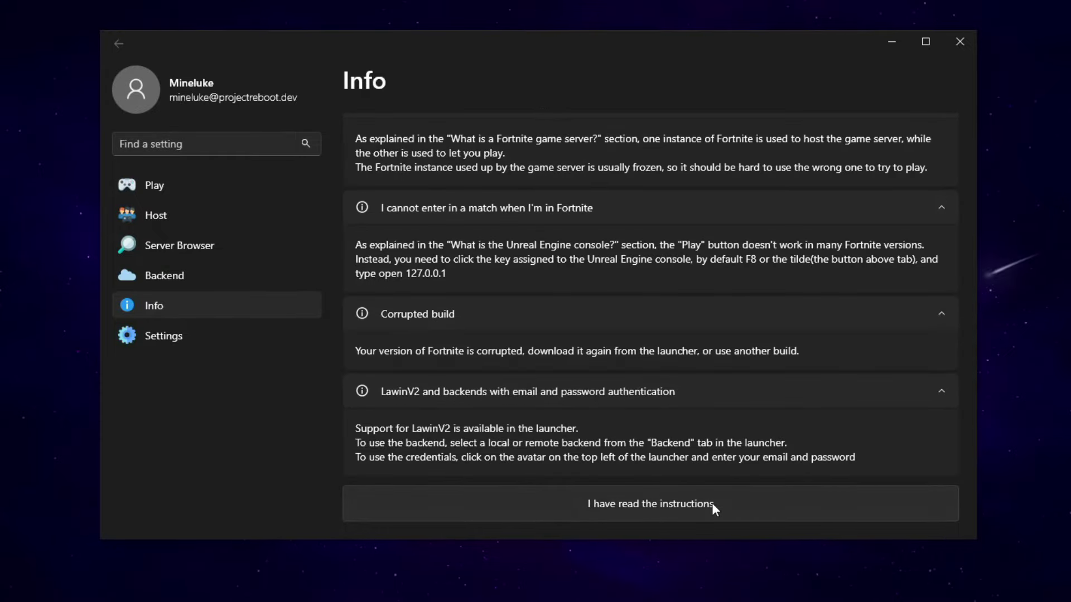
click(708, 504)
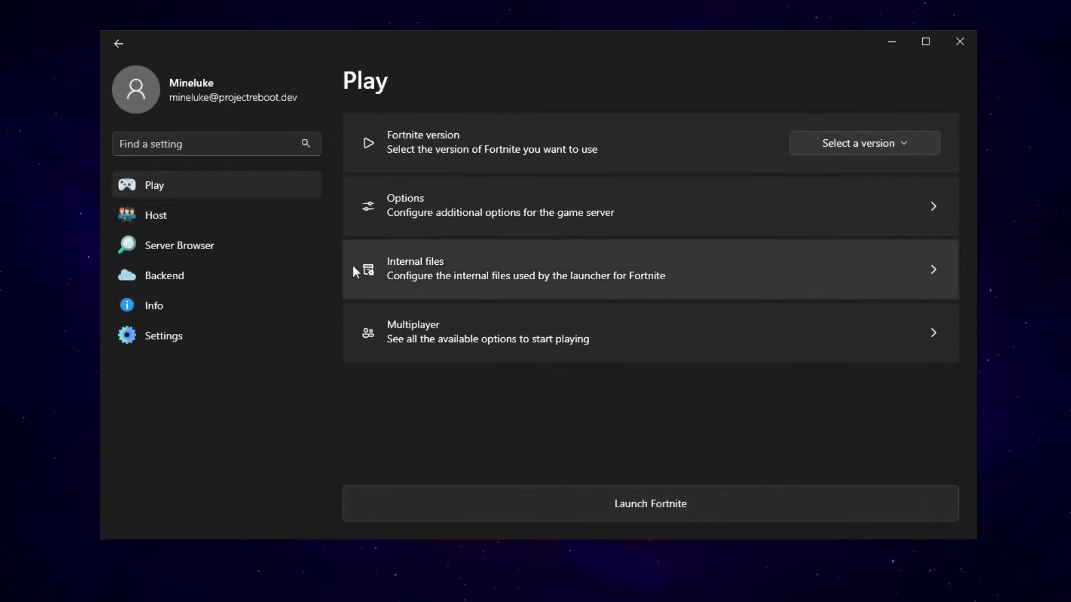
Look over the launcher's Host page and the Server Browser listings
click(218, 223)
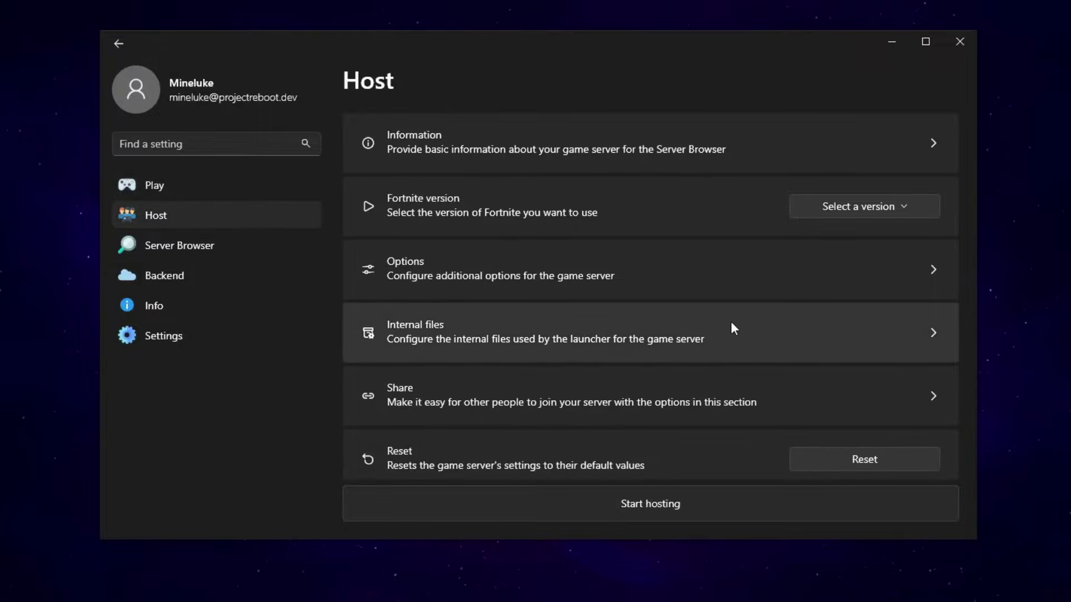
click(251, 245)
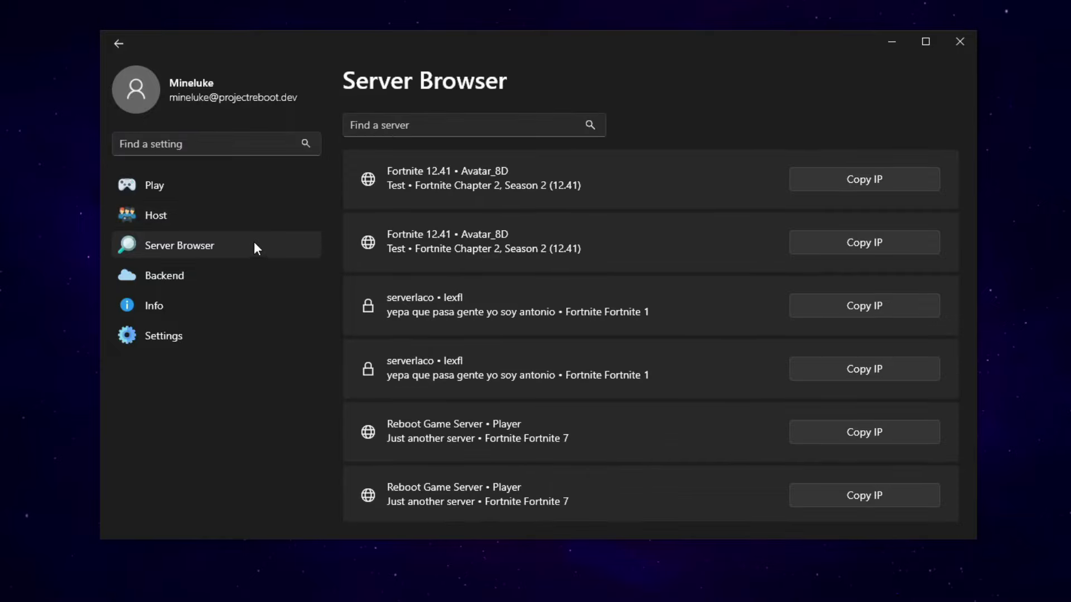
Start the launcher's embedded backend and allow Node.js JavaScript Runtime through the firewall on private networks
click(250, 279)
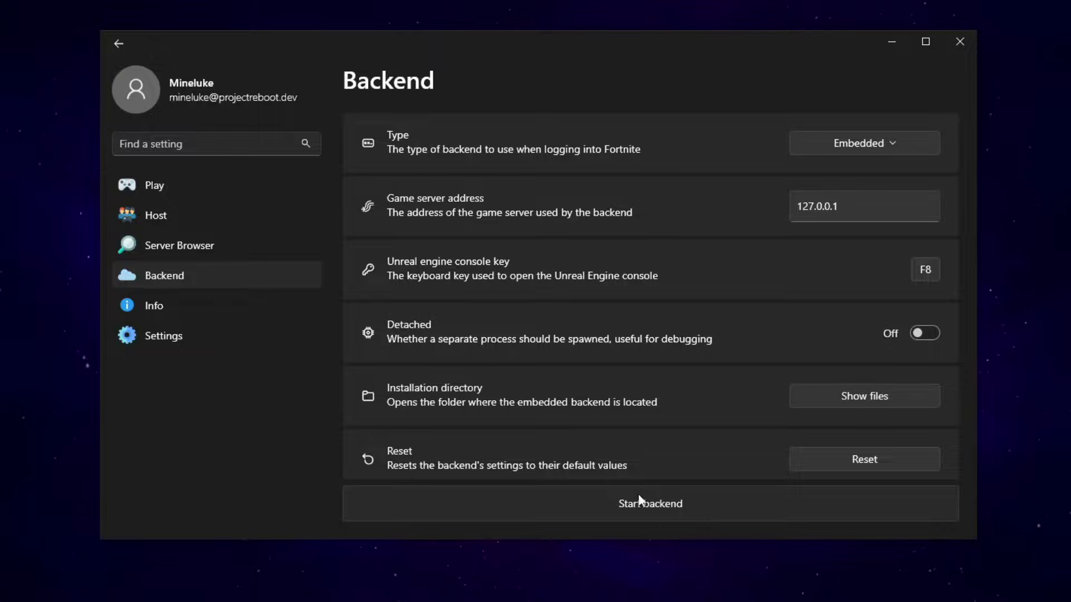
click(666, 507)
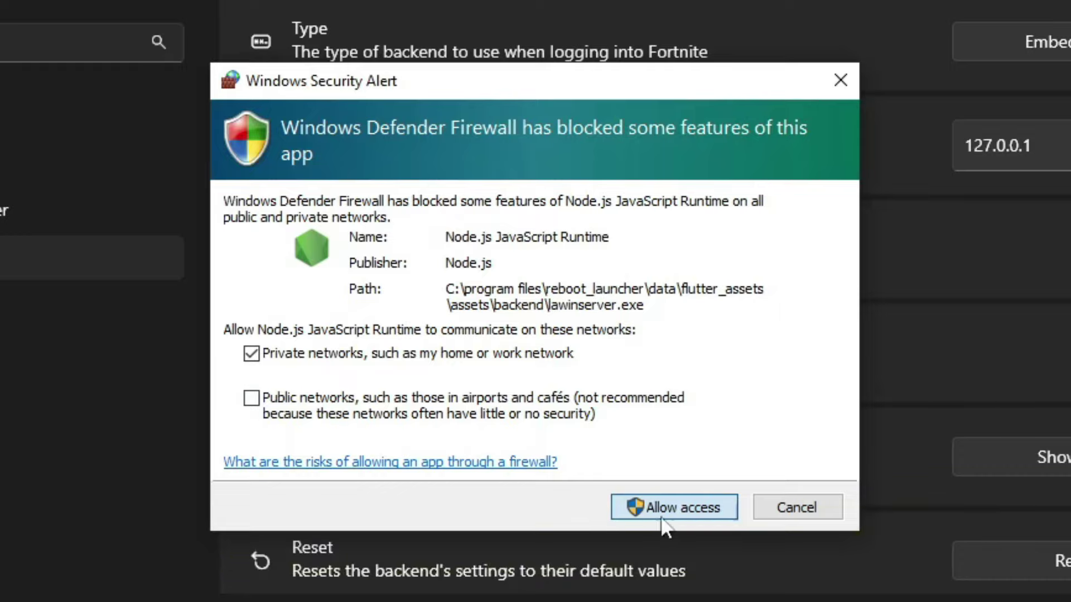
click(692, 505)
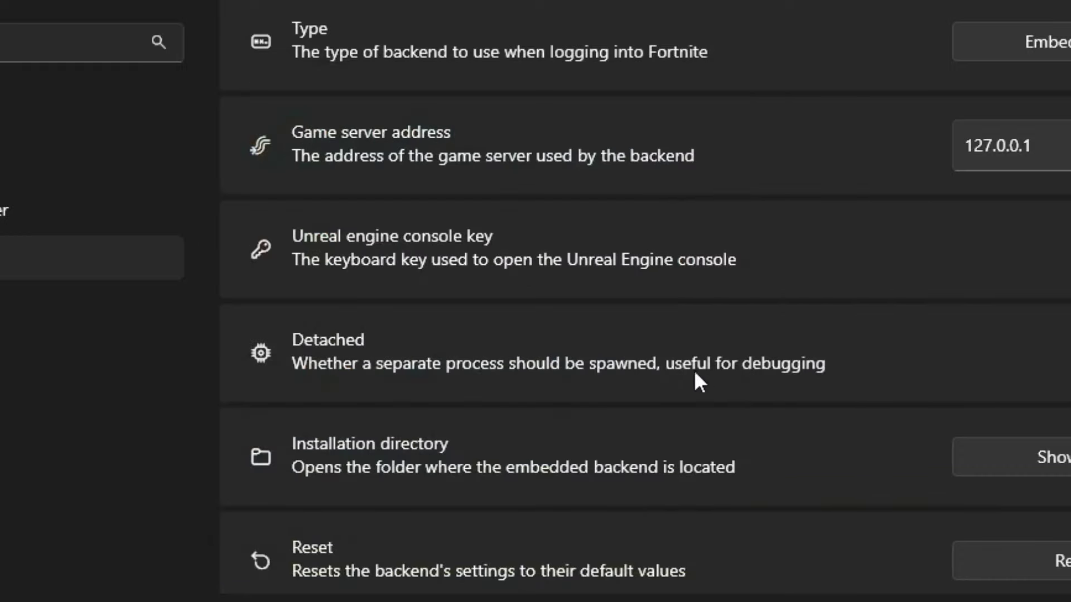
Download the Node.js LTS installer node-v20.14.0-x64.msi from the Node.js website and open it
click(79, 357)
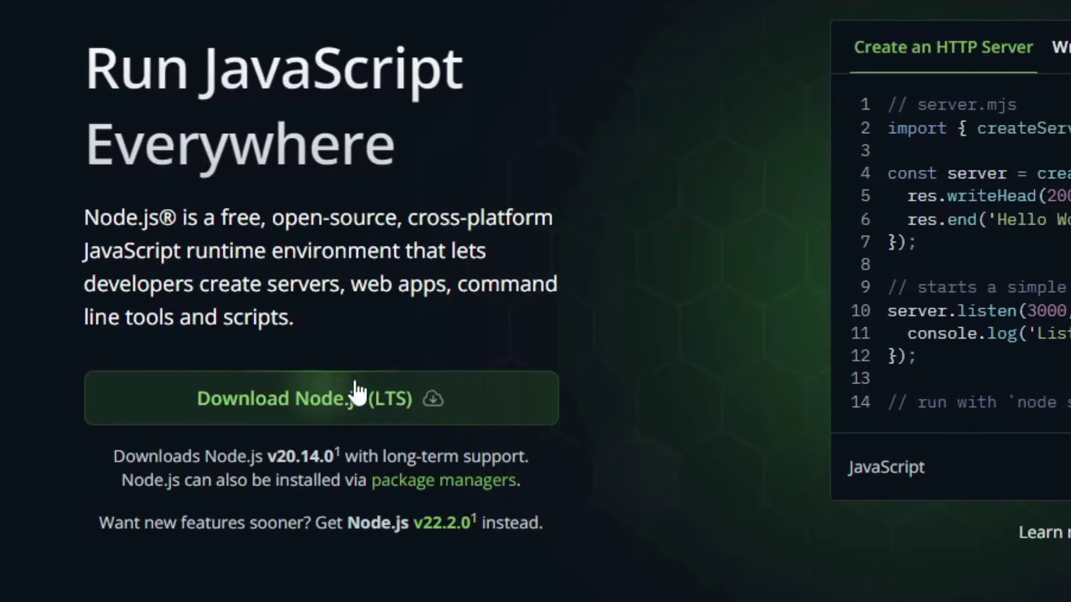
click(371, 406)
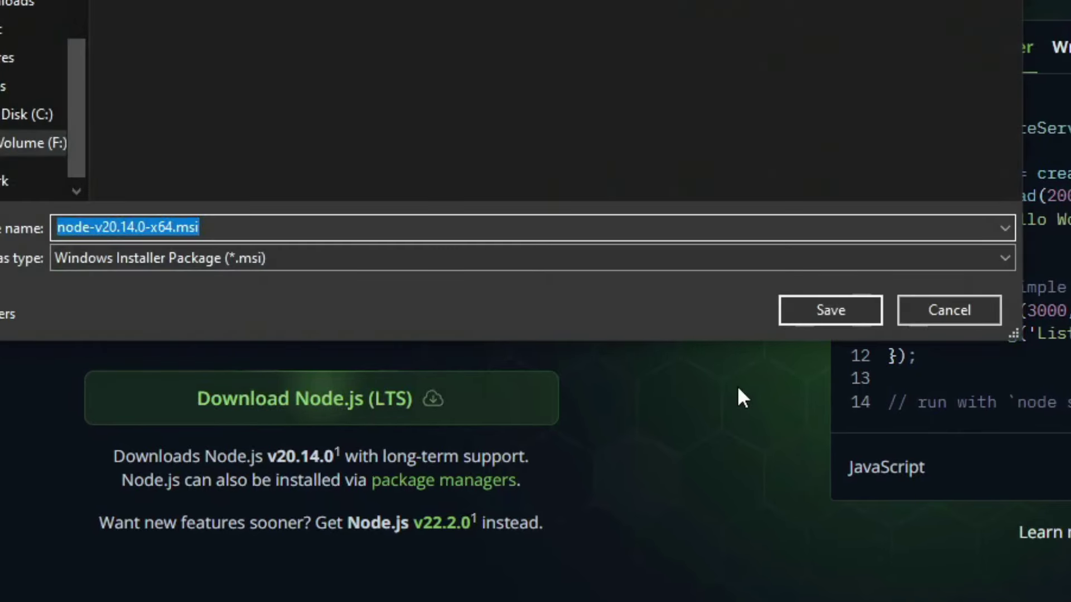
key(Return)
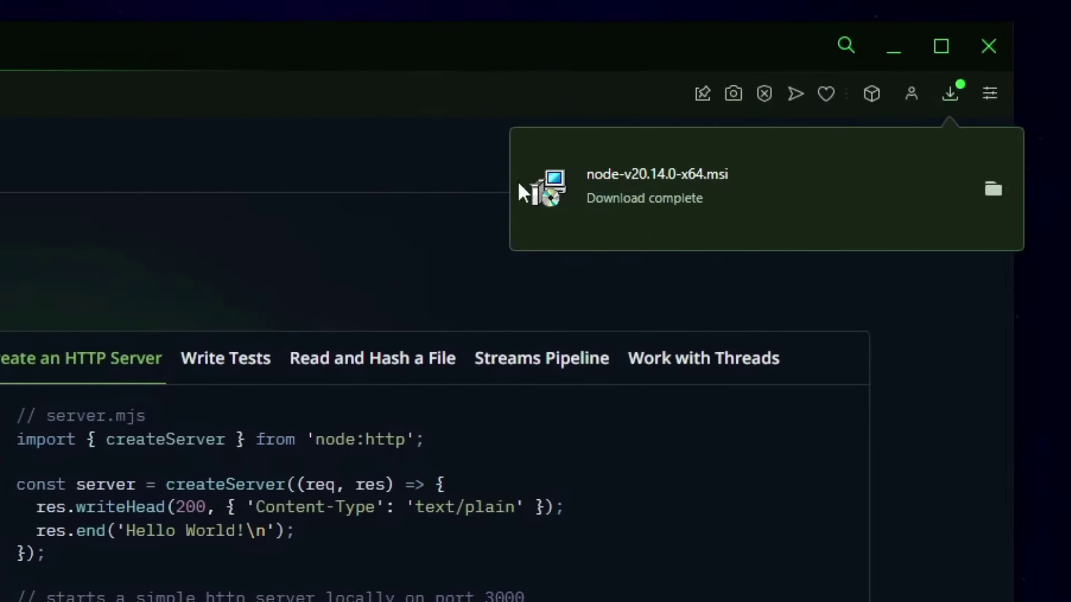
click(731, 203)
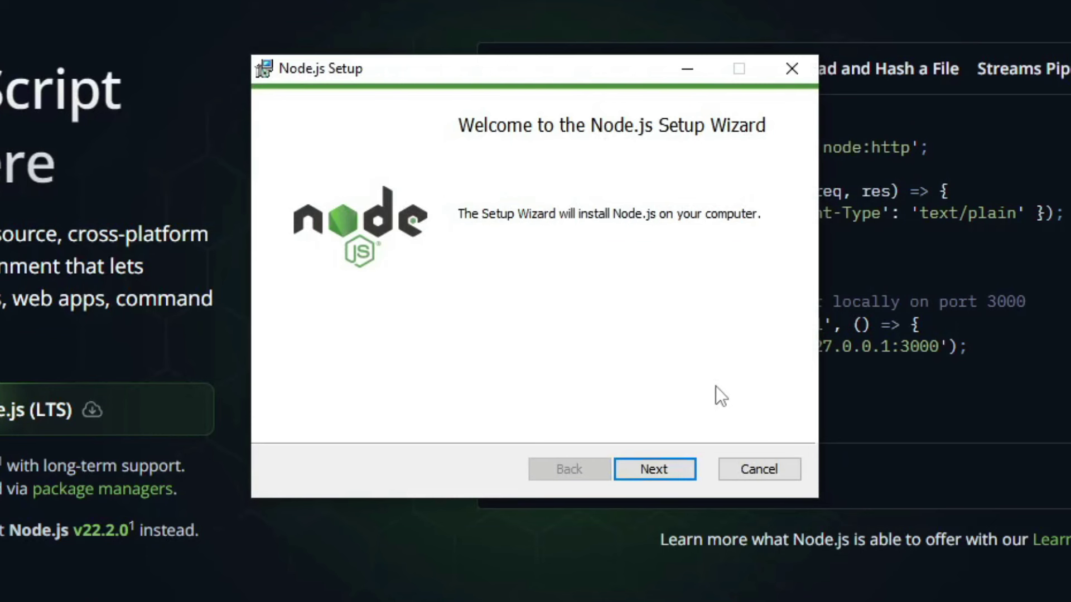
Accept the Node.js licence, install it with the default folder and features, and finish the setup wizard
click(666, 468)
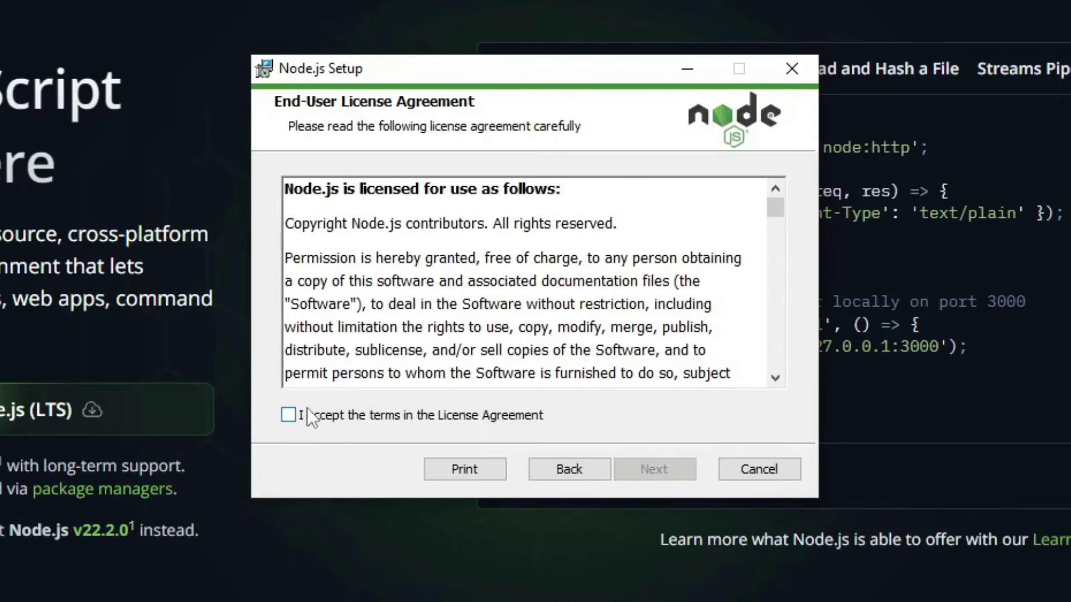
click(289, 416)
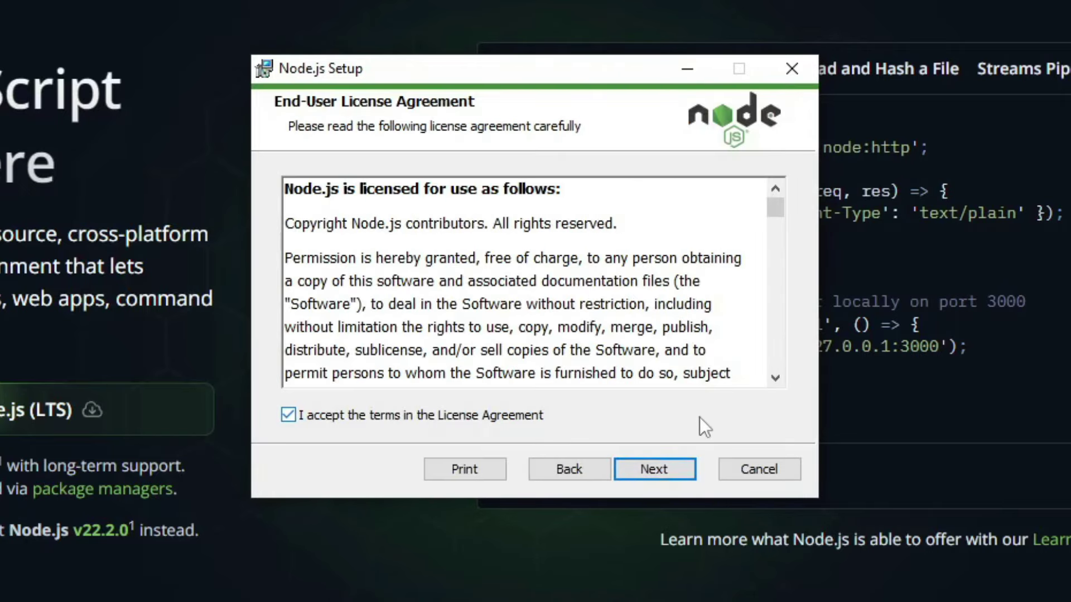
click(665, 466)
click(660, 470)
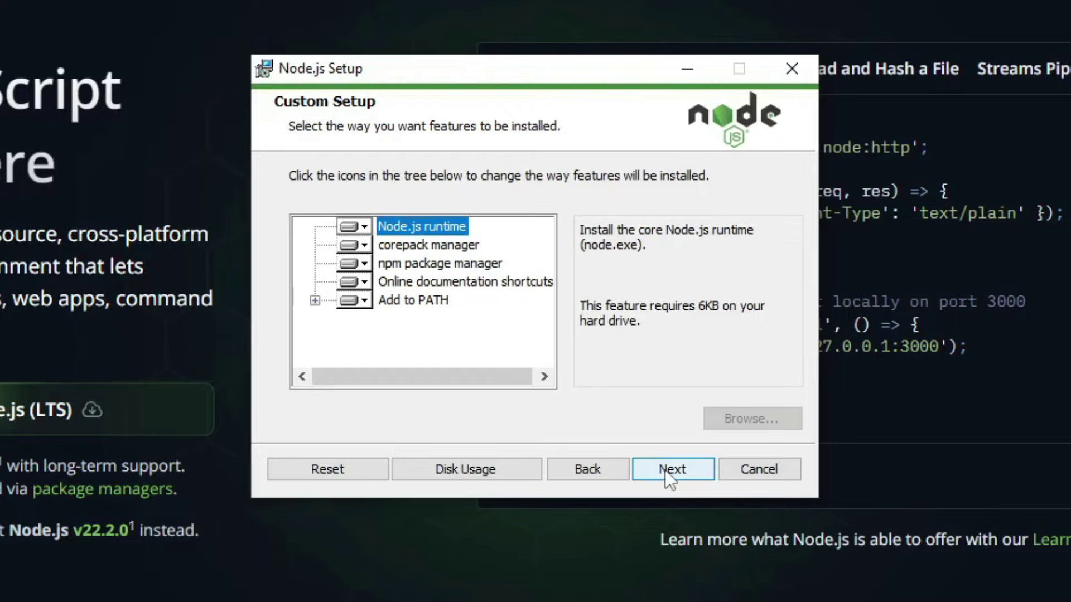
click(684, 469)
click(667, 468)
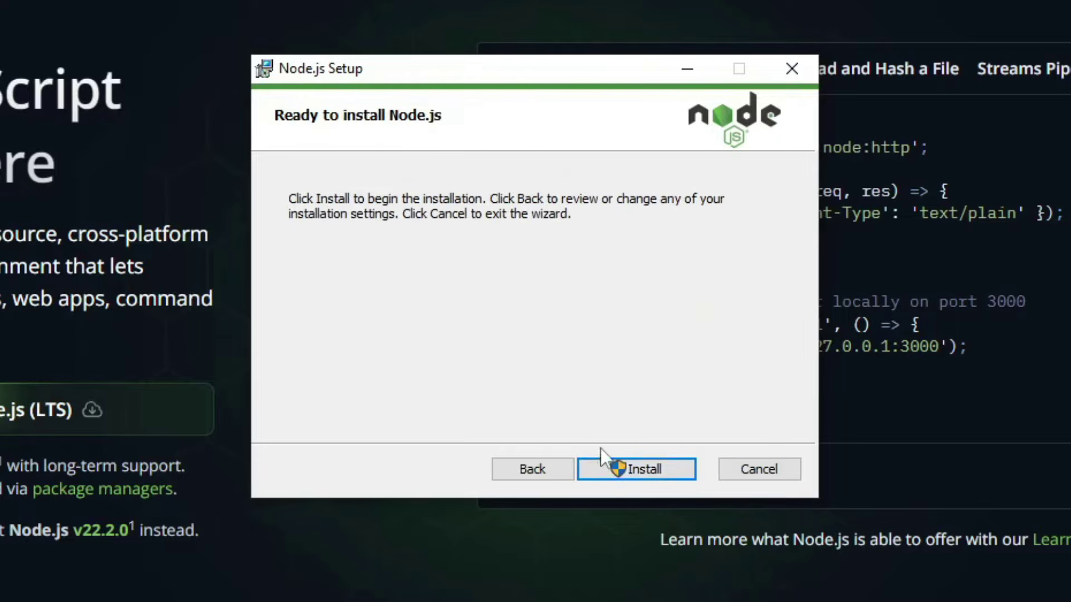
click(665, 468)
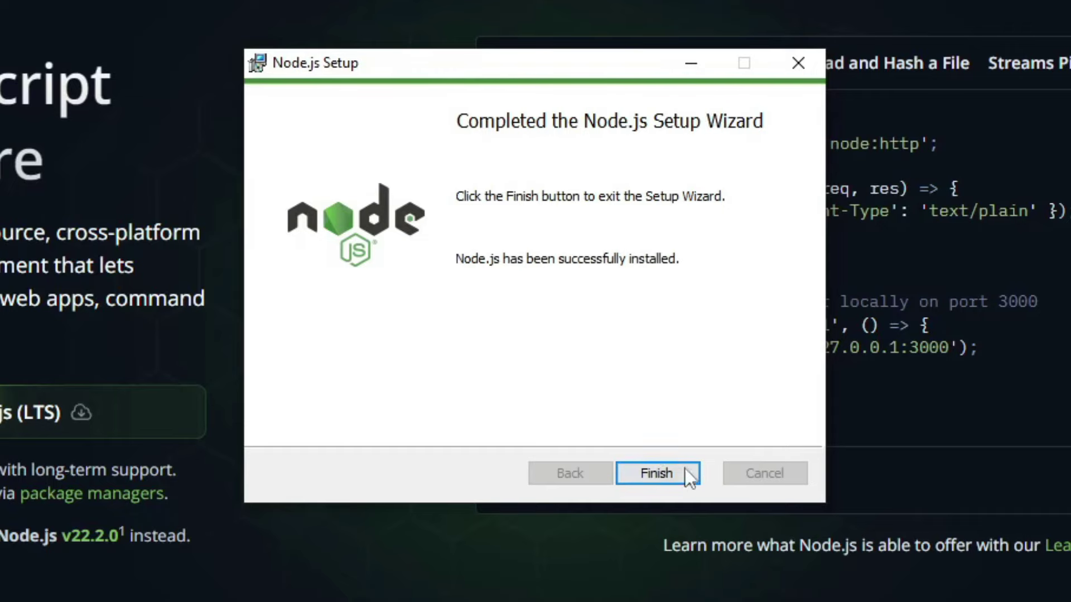
click(683, 474)
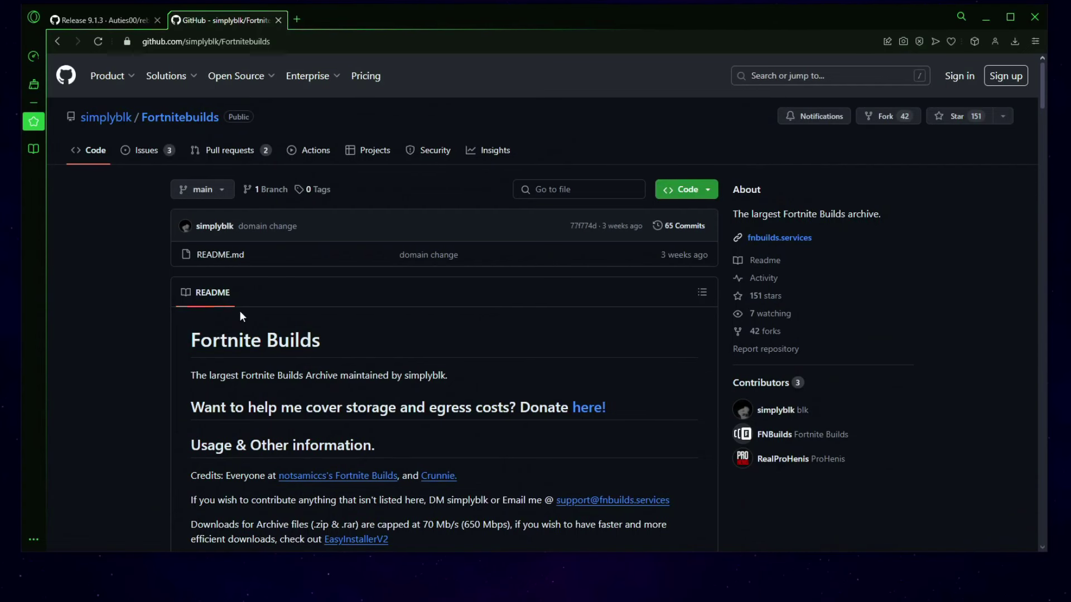
Examine the Fortnite build downloads in the simplyblk/Fortnitebuilds README, from Pre-BattleRoyale down to the most recent season
drag(190, 337, 327, 335)
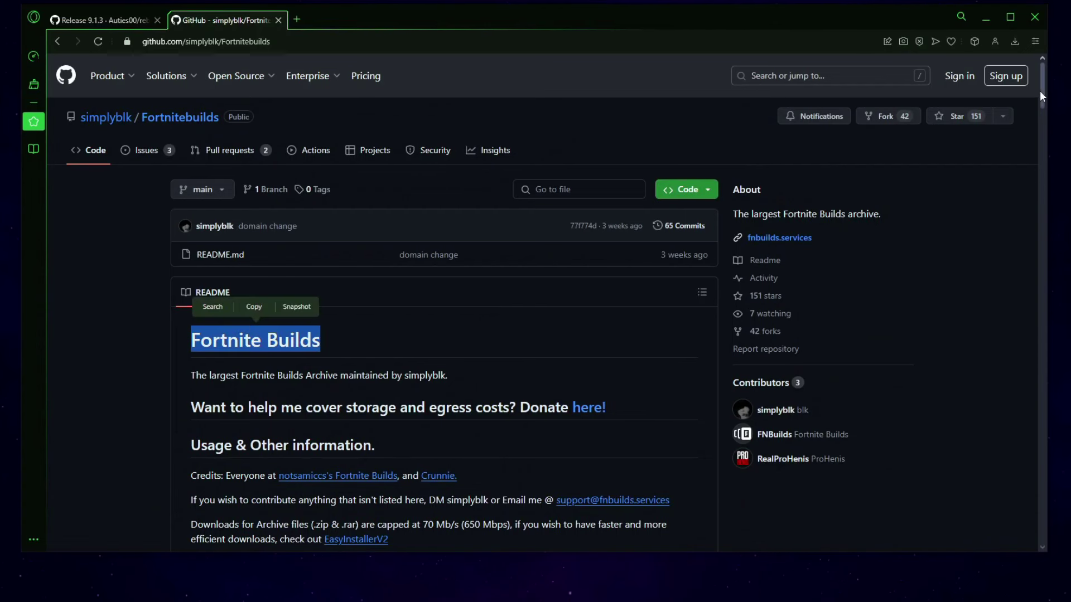
drag(1040, 95, 1046, 133)
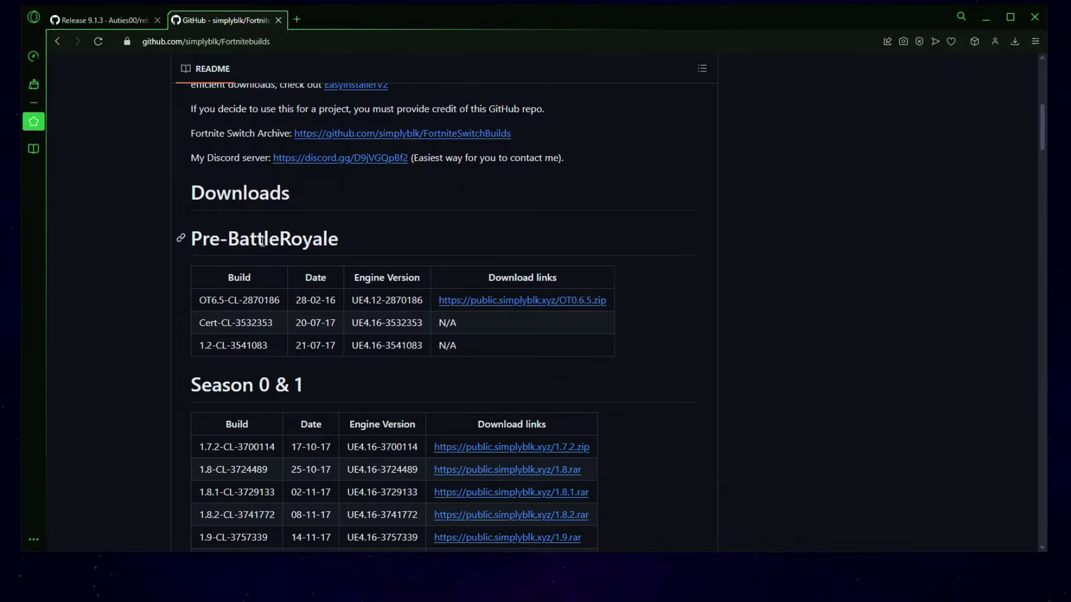
drag(196, 244, 382, 241)
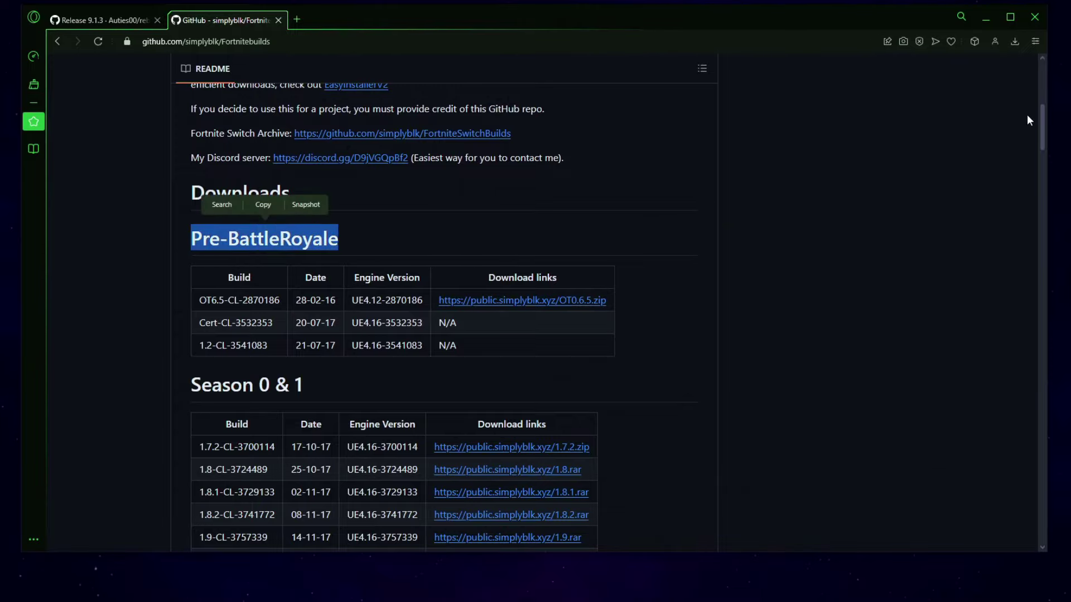
drag(1039, 119, 1028, 512)
drag(195, 368, 300, 367)
click(300, 367)
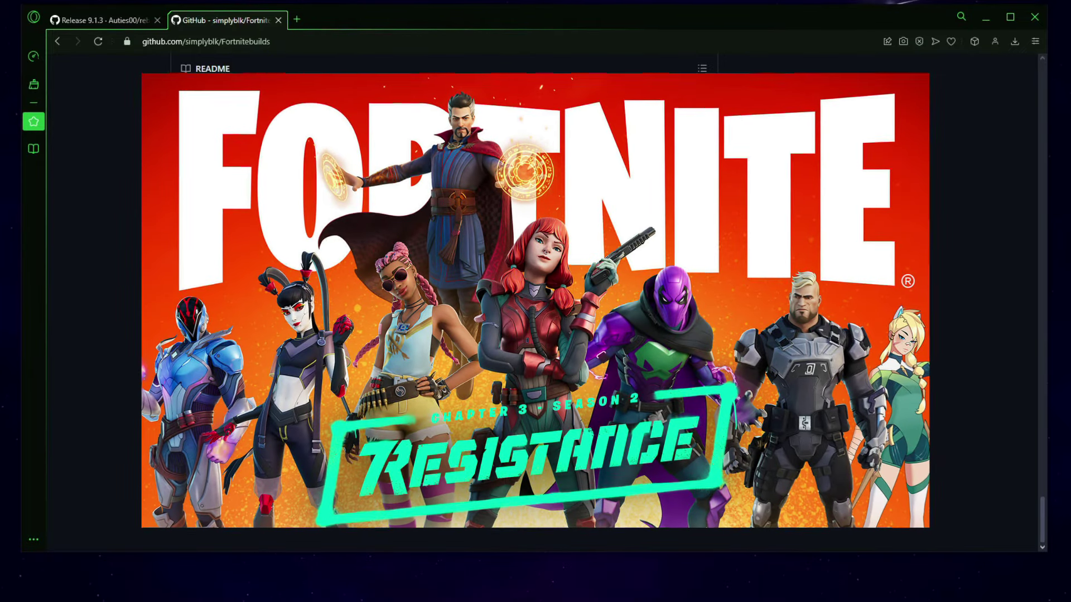
Download the Season 19 build 19.10.rar from the Fortnitebuilds README and show the finished download in its folder
scroll(913, 363, up, 20)
scroll(486, 291, up, 3)
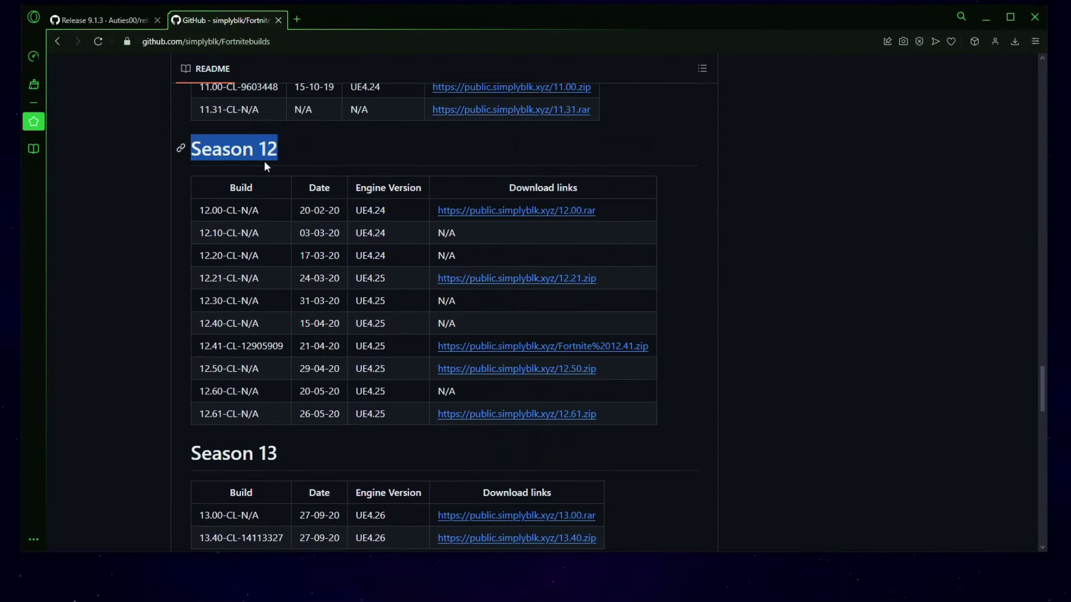
scroll(848, 268, down, 20)
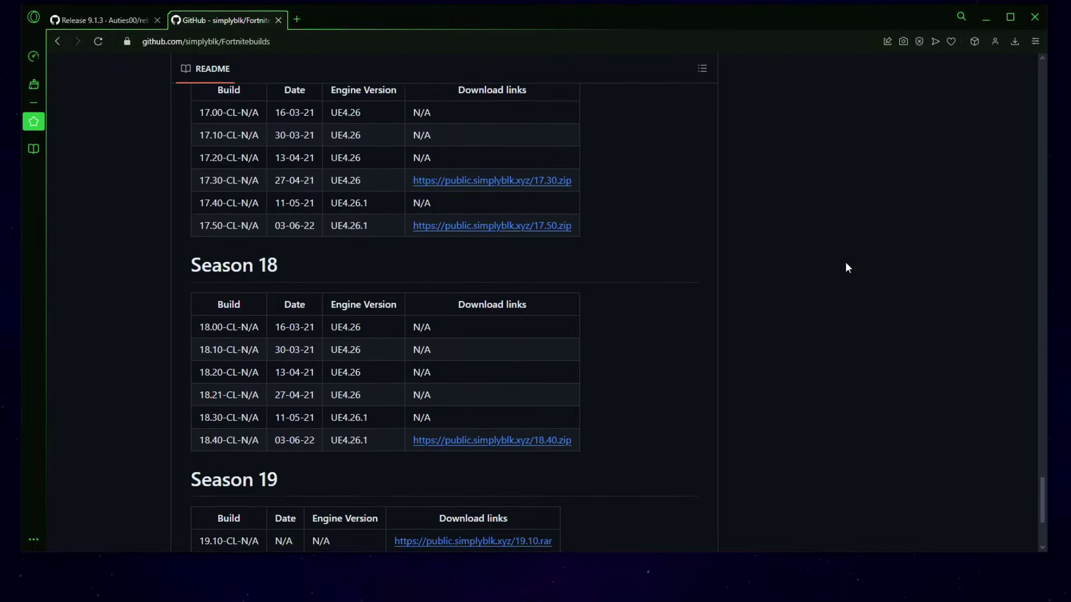
scroll(846, 263, down, 4)
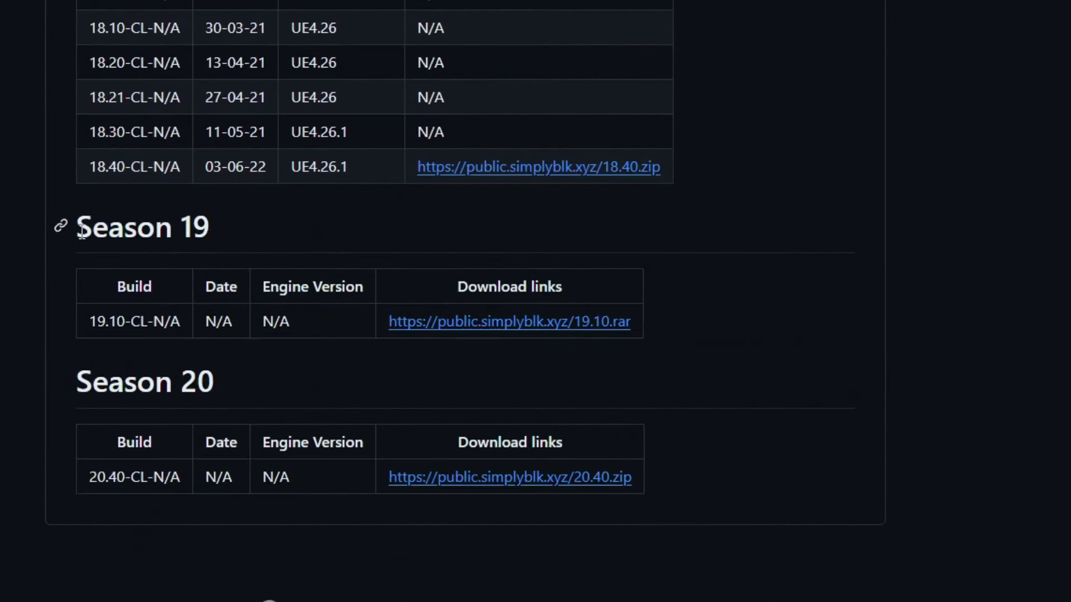
drag(191, 270, 314, 269)
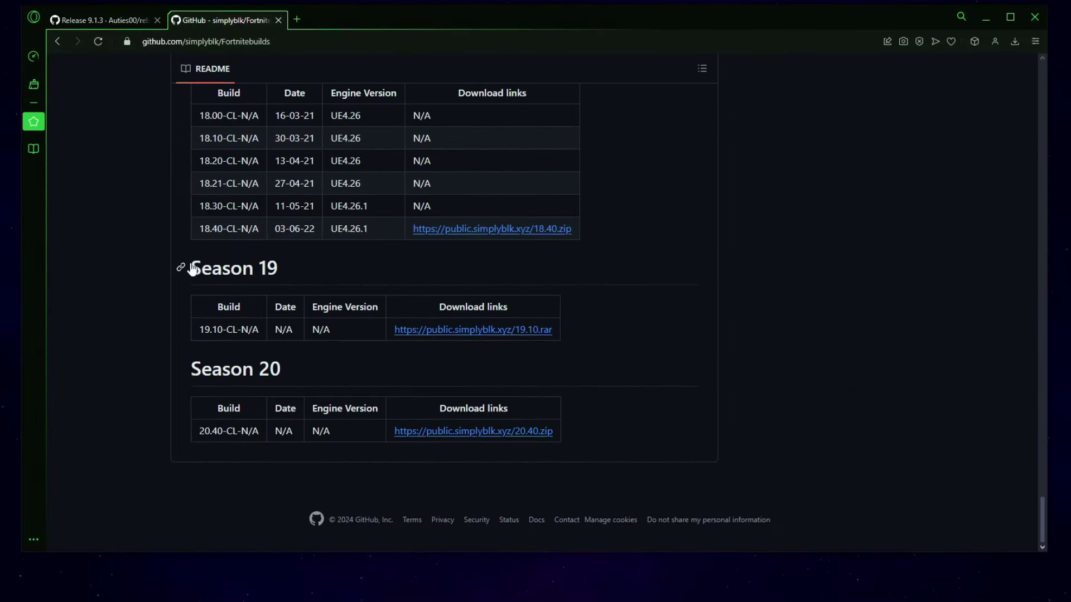
click(228, 270)
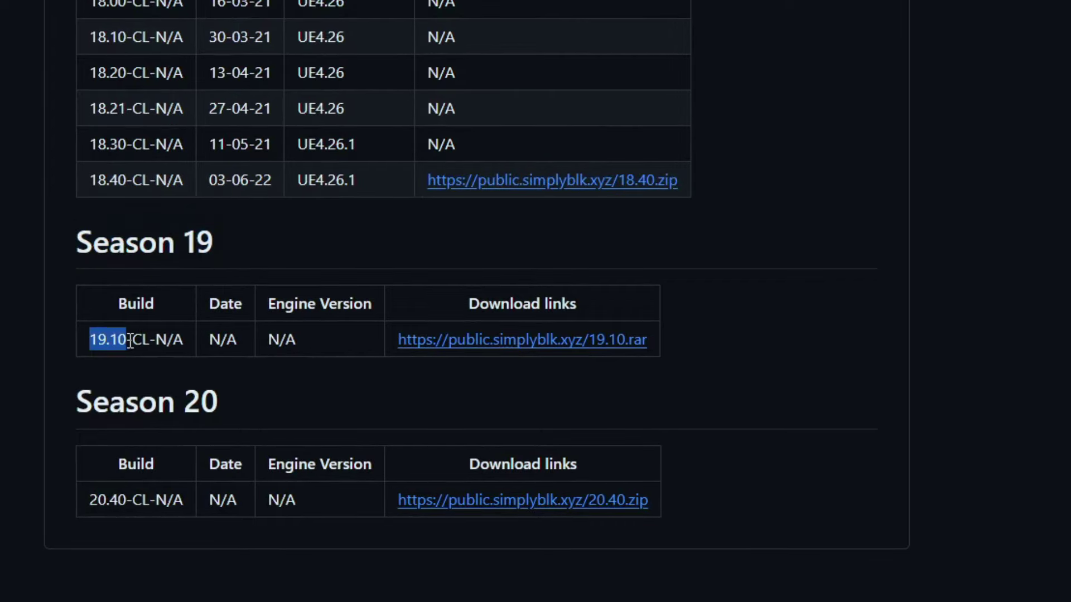
click(394, 240)
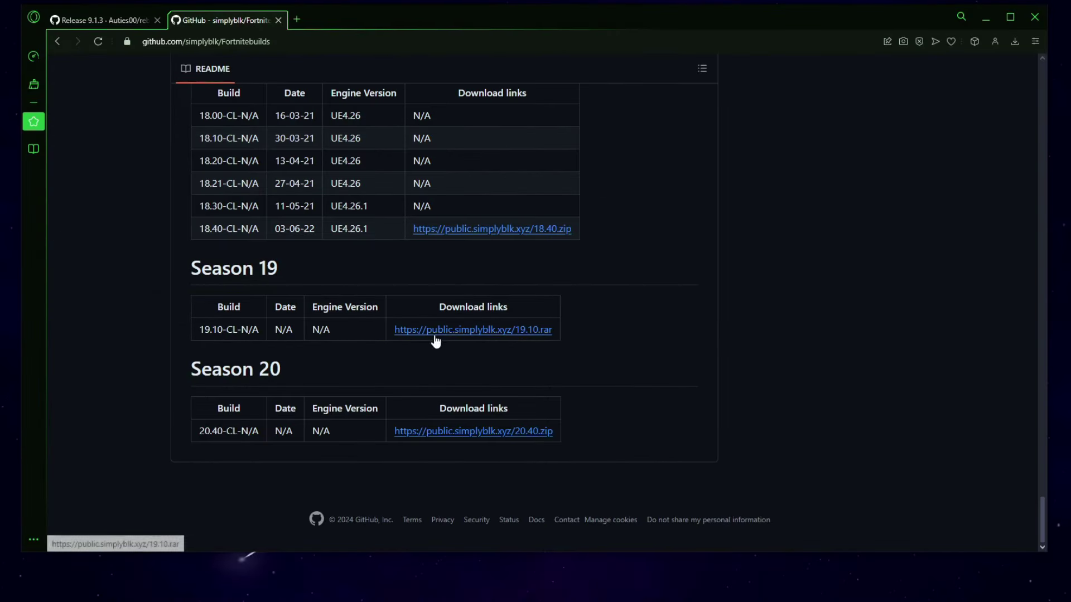
click(472, 334)
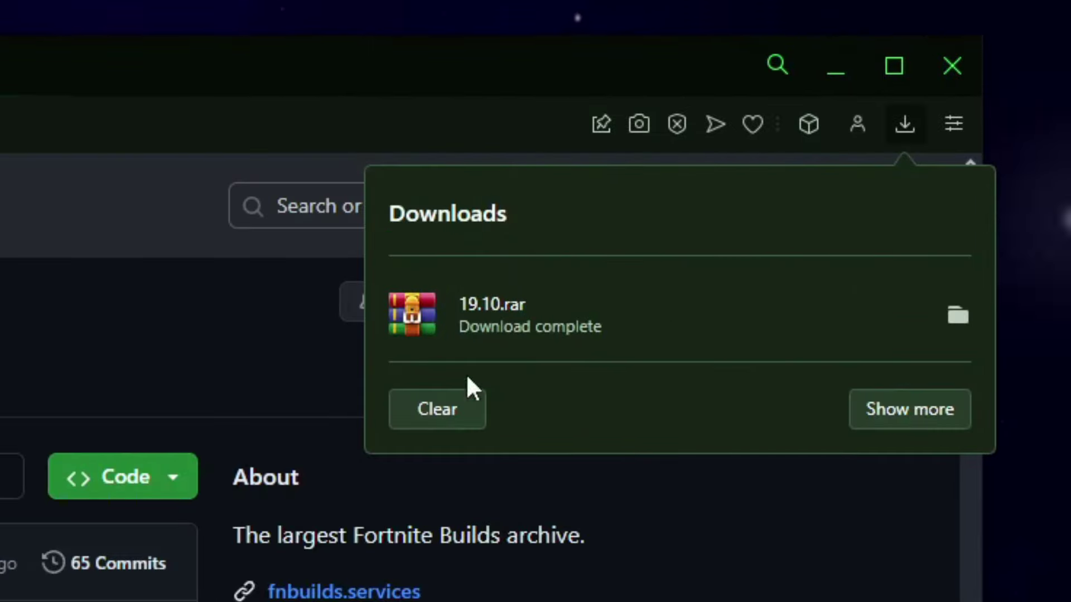
click(959, 318)
drag(508, 331, 502, 280)
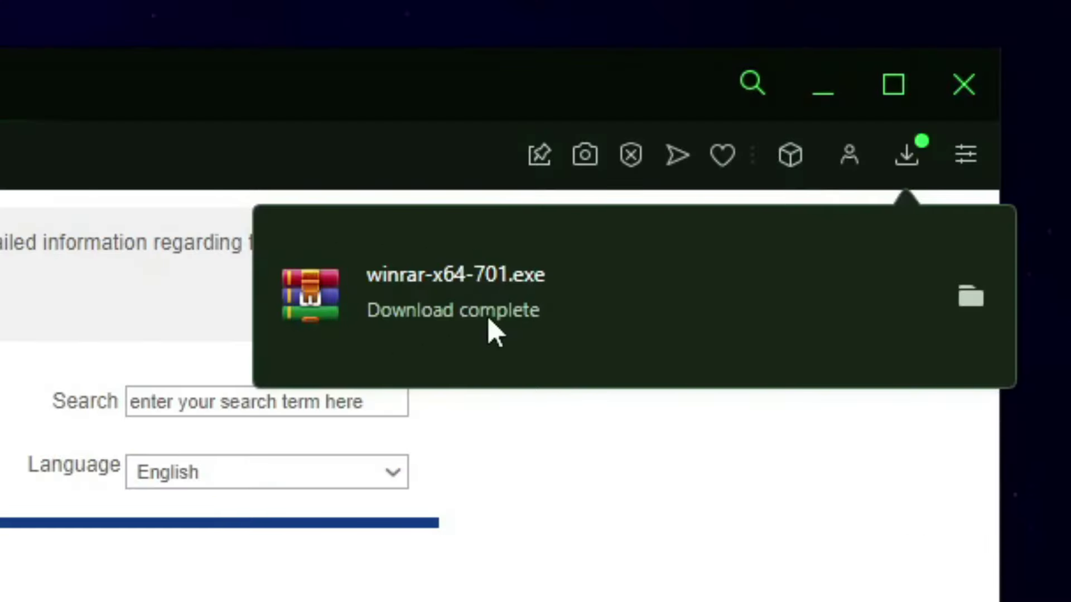
Run winrar-x64-701.exe, allow it to make changes, and install WinRAR with the default folder and file associations
click(489, 318)
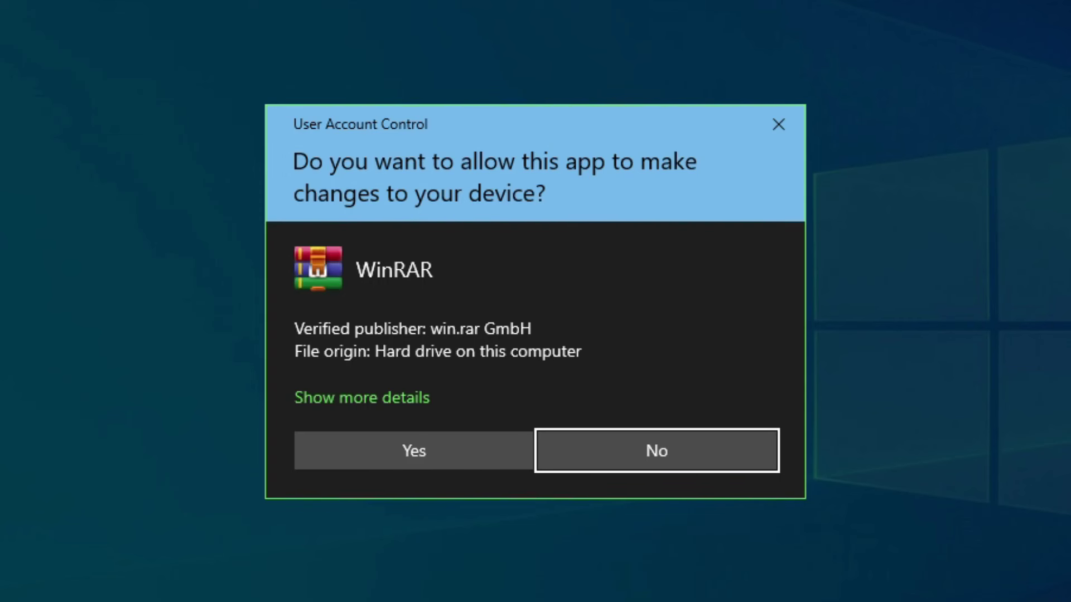
key(Left)
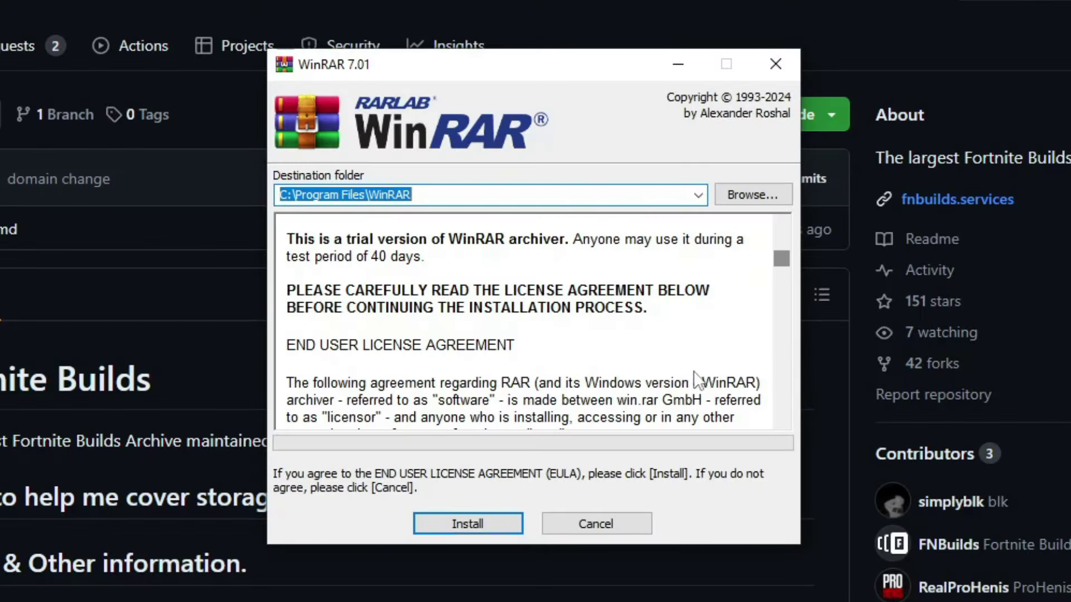
click(461, 525)
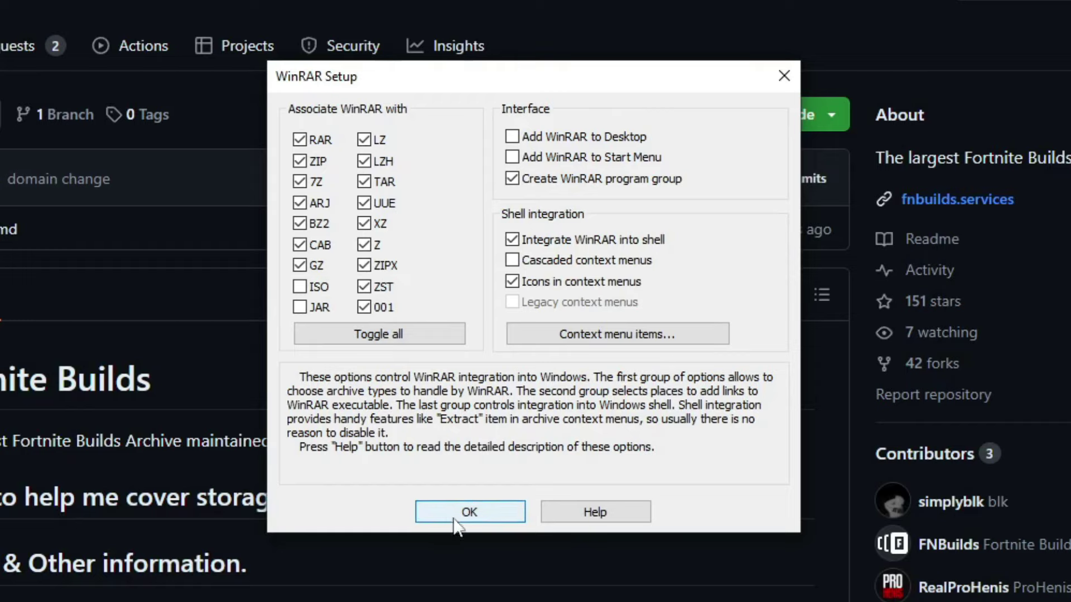
click(469, 512)
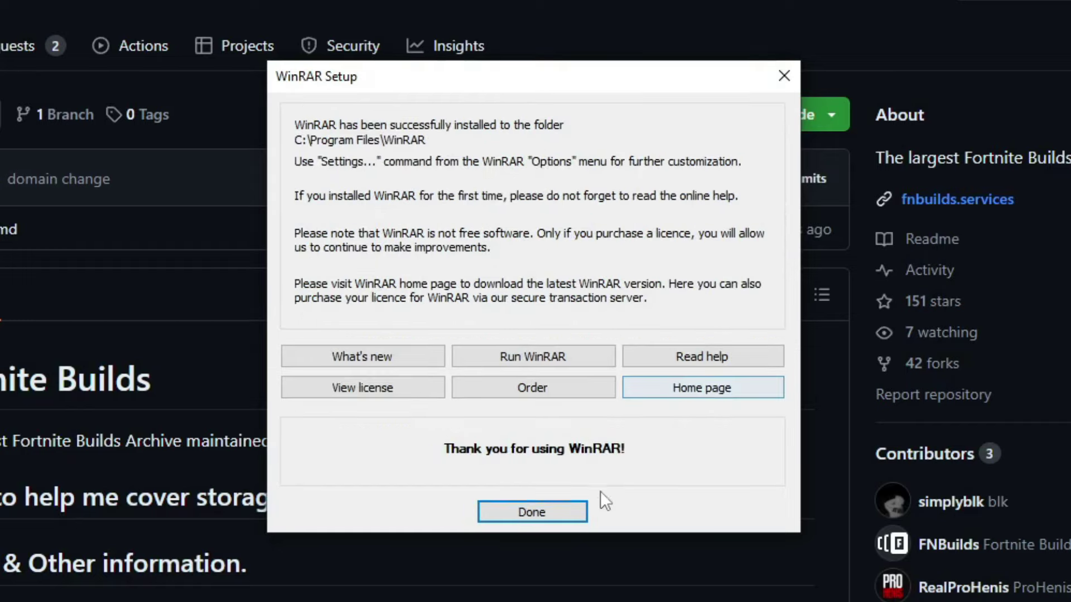
click(544, 516)
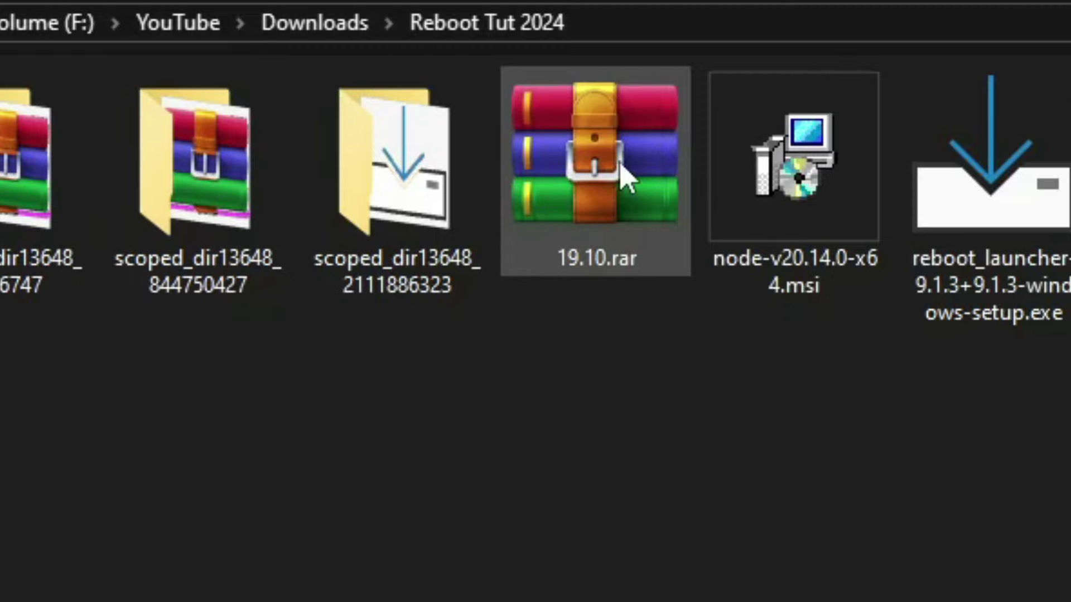
Extract 19.10.rar into its own 19.10 folder and delete the archive from Reboot Tut 2024
right_click(522, 174)
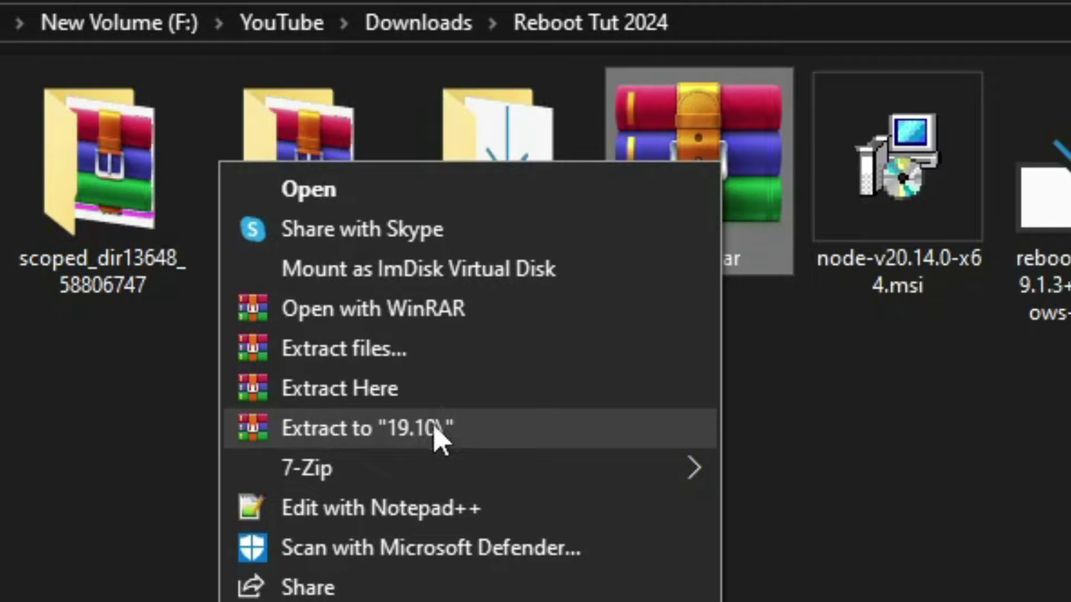
click(411, 432)
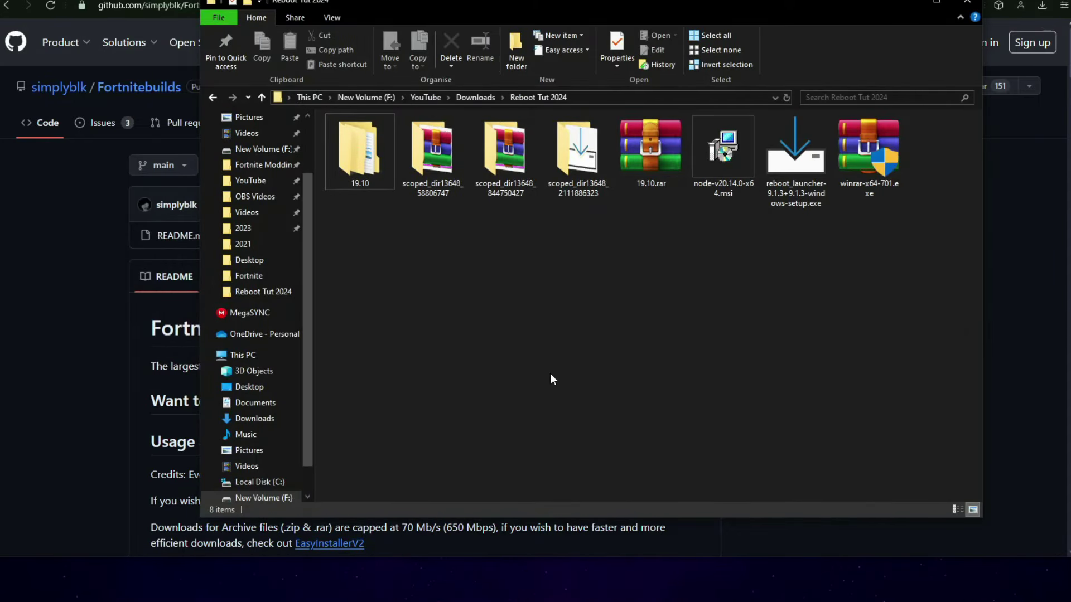
drag(646, 238, 714, 161)
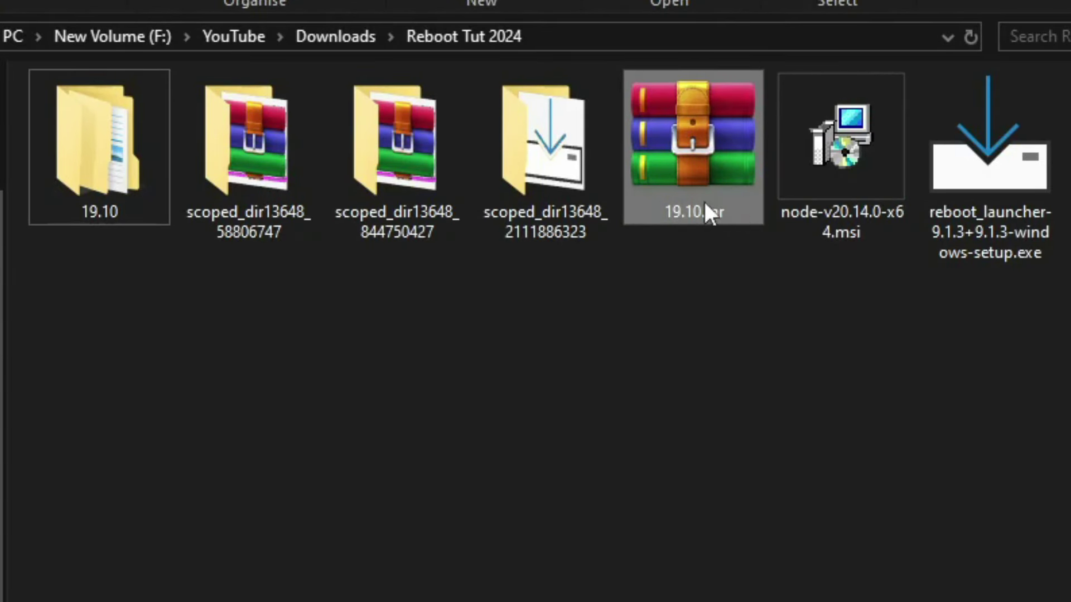
right_click(713, 217)
click(466, 478)
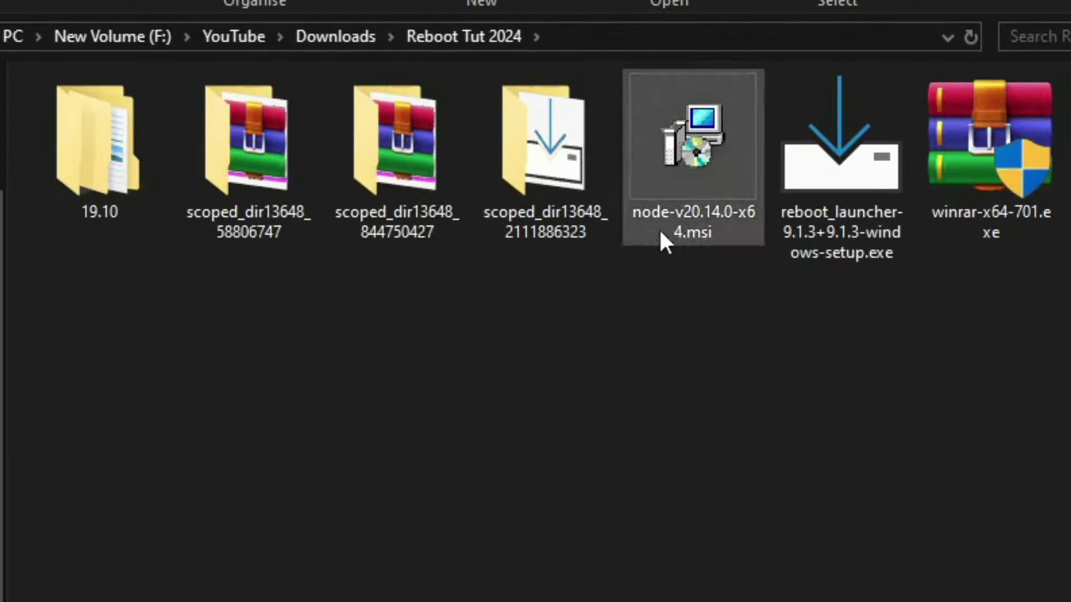
Check that the extracted Fortnite 19.10 folder inside 19.10 contains the Engine and FortniteGame folders
double_click(111, 160)
double_click(115, 124)
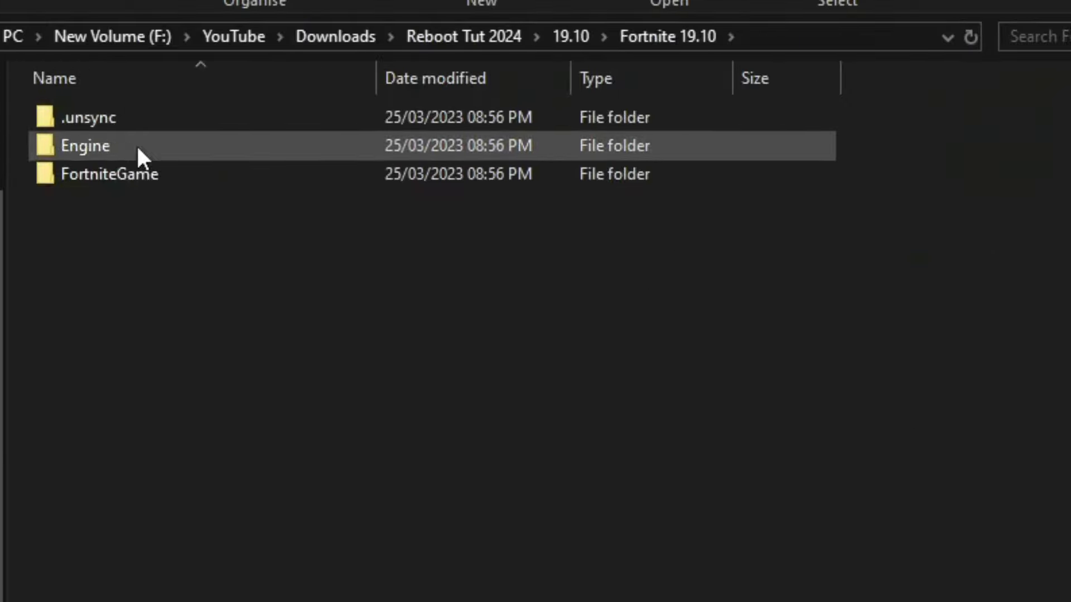
drag(237, 224, 157, 133)
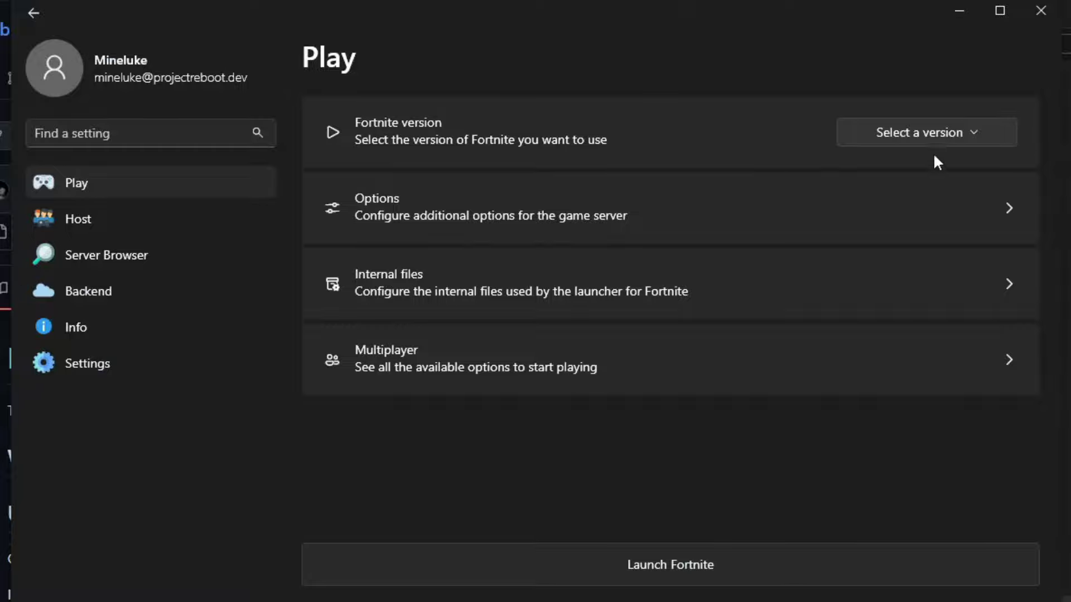
Start adding a local Fortnite build in Reboot Launcher and name it 19.10
click(930, 134)
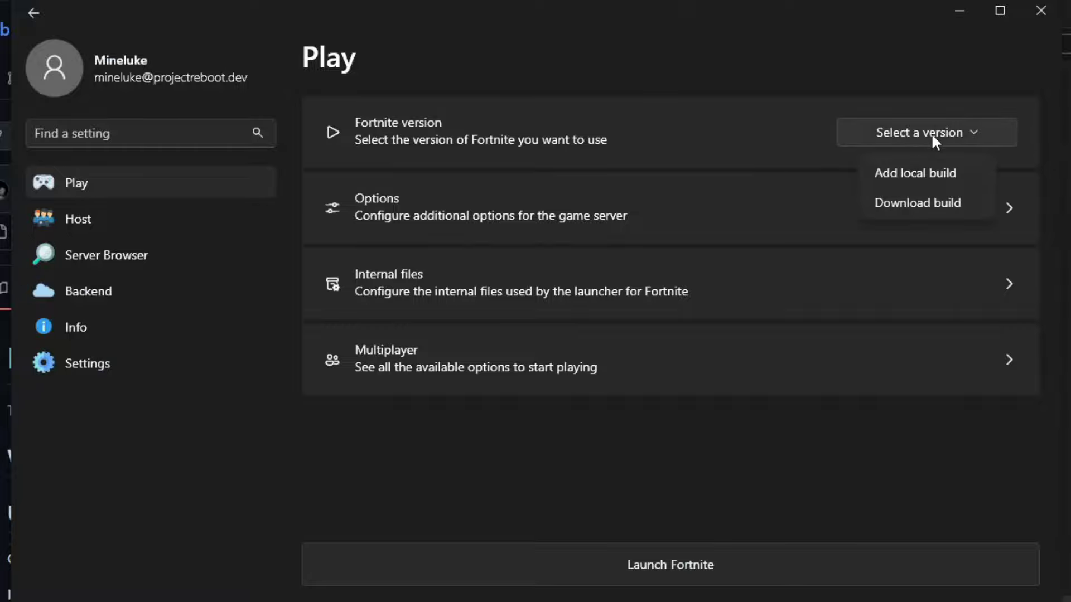
click(937, 172)
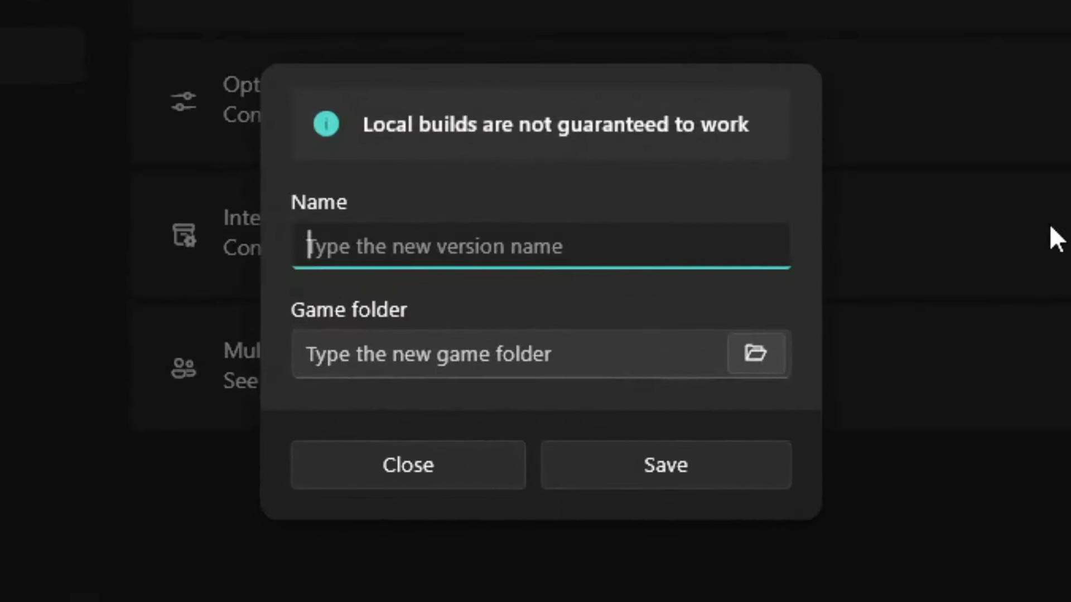
text(19.10)
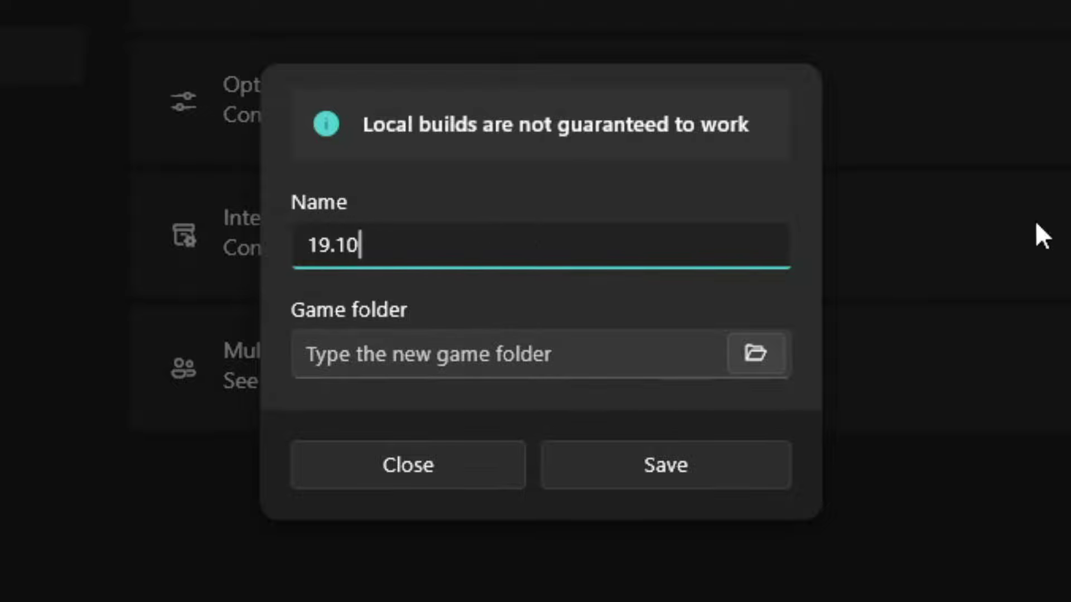
drag(574, 250, 240, 221)
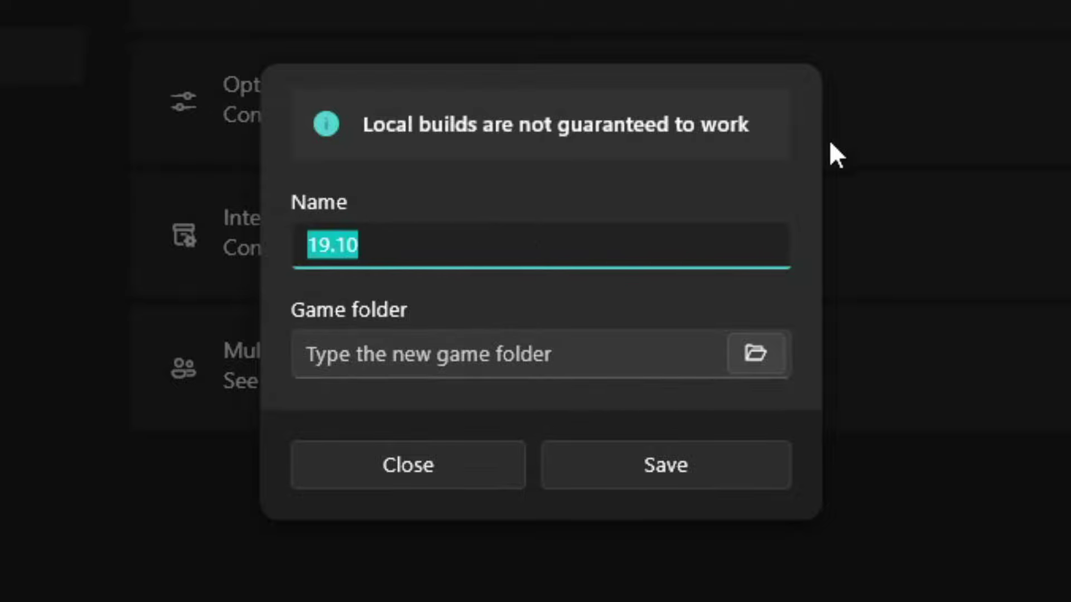
click(632, 310)
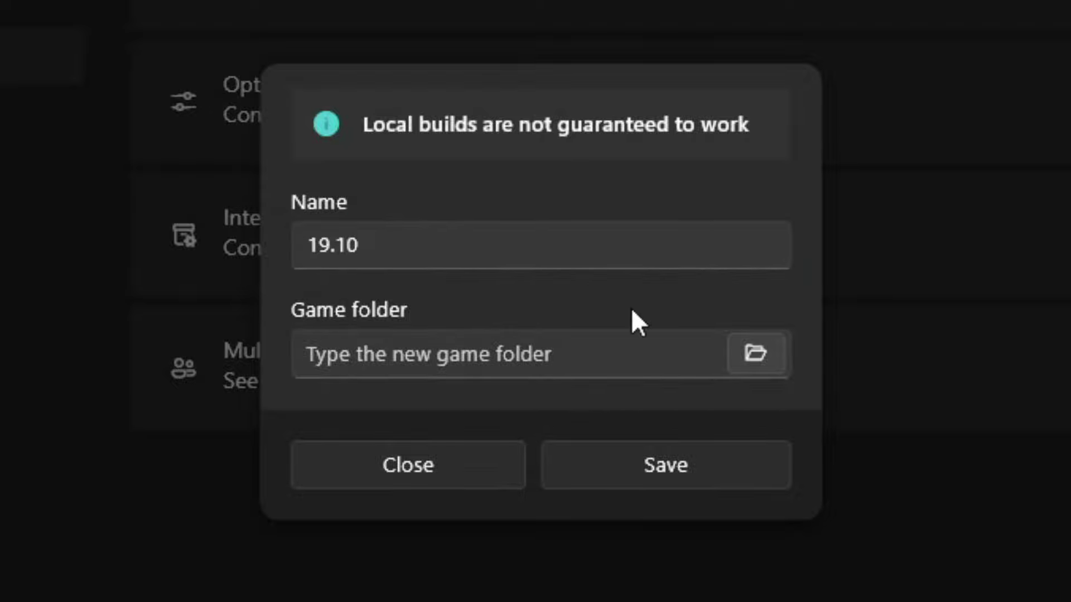
Set the game folder to Fortnite 19.10 inside Reboot Tut 2024\19.10 and save the local build
click(759, 354)
double_click(468, 165)
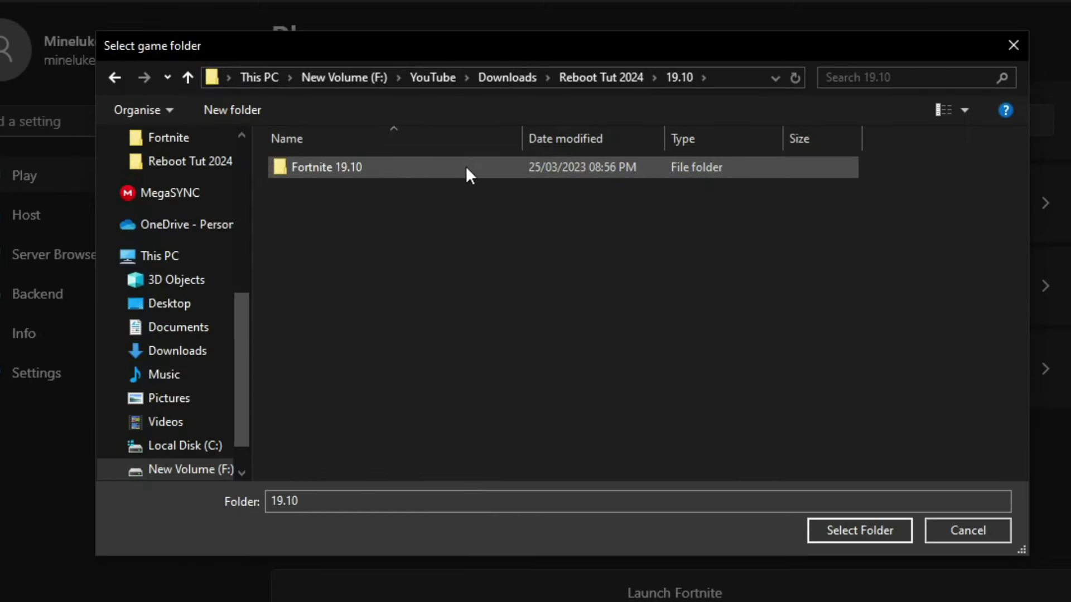
double_click(466, 165)
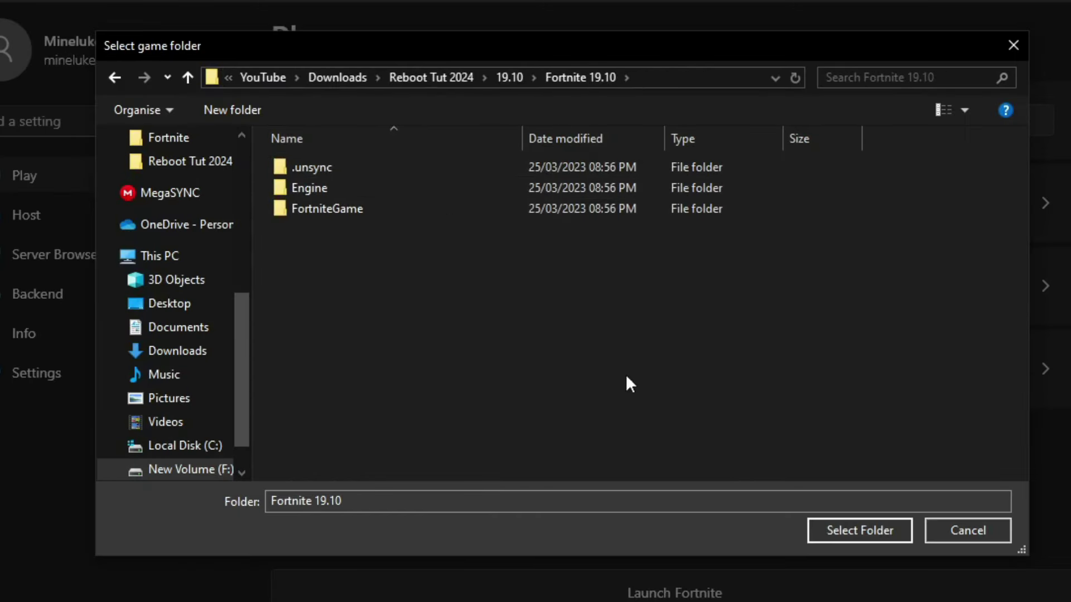
click(859, 532)
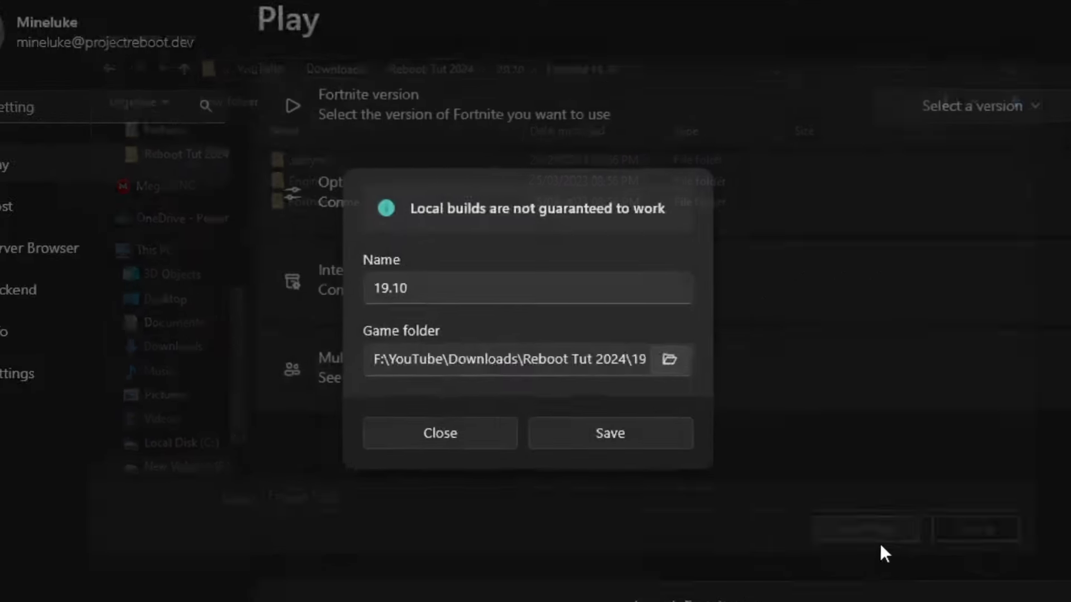
click(682, 477)
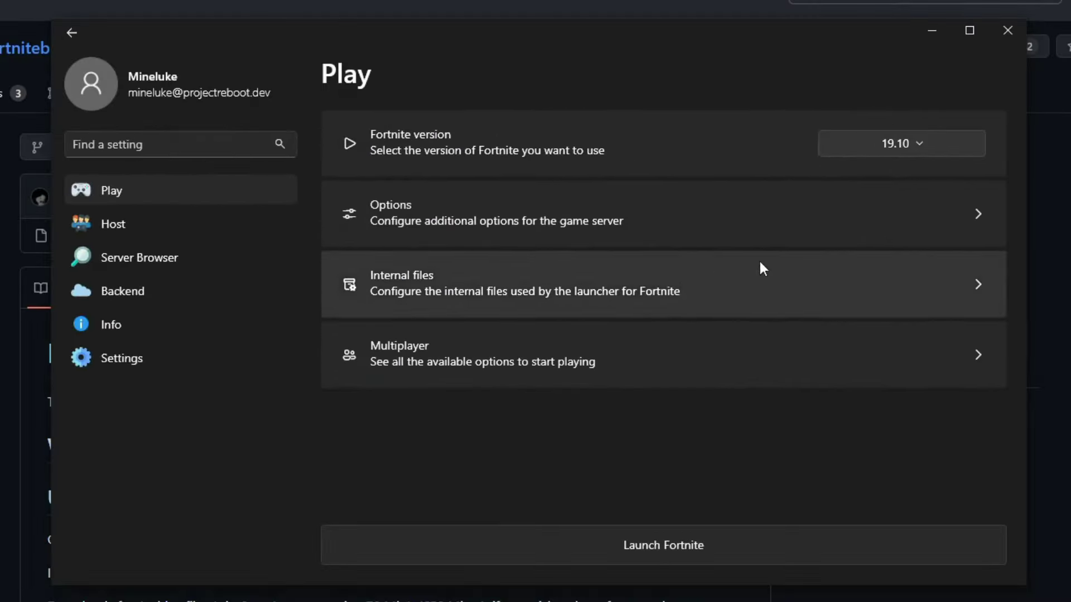
Start the launcher's backend with its type set to Embedded
click(193, 295)
click(901, 146)
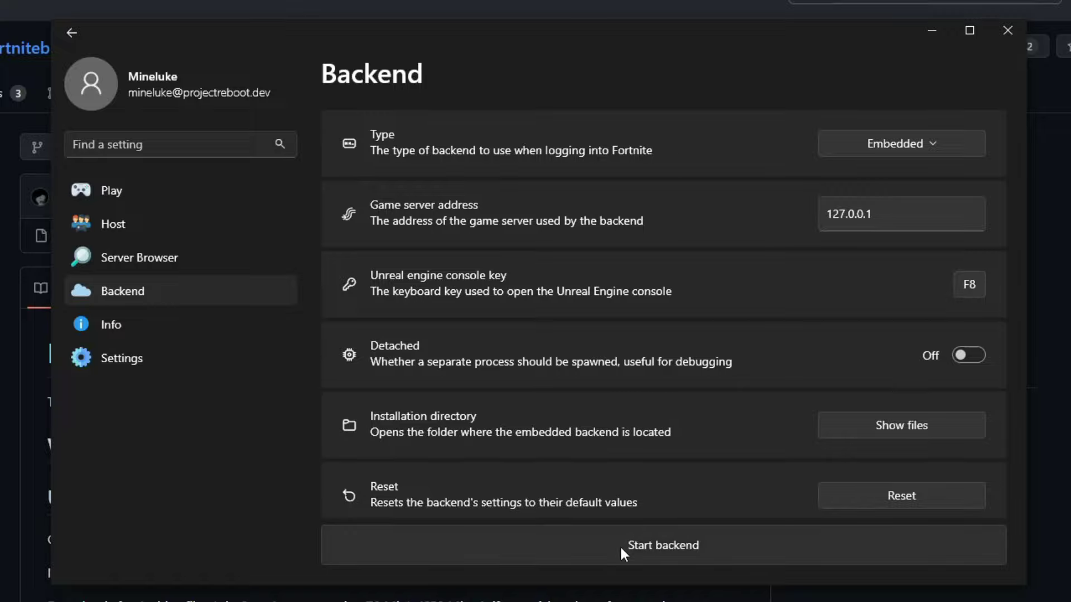
click(620, 544)
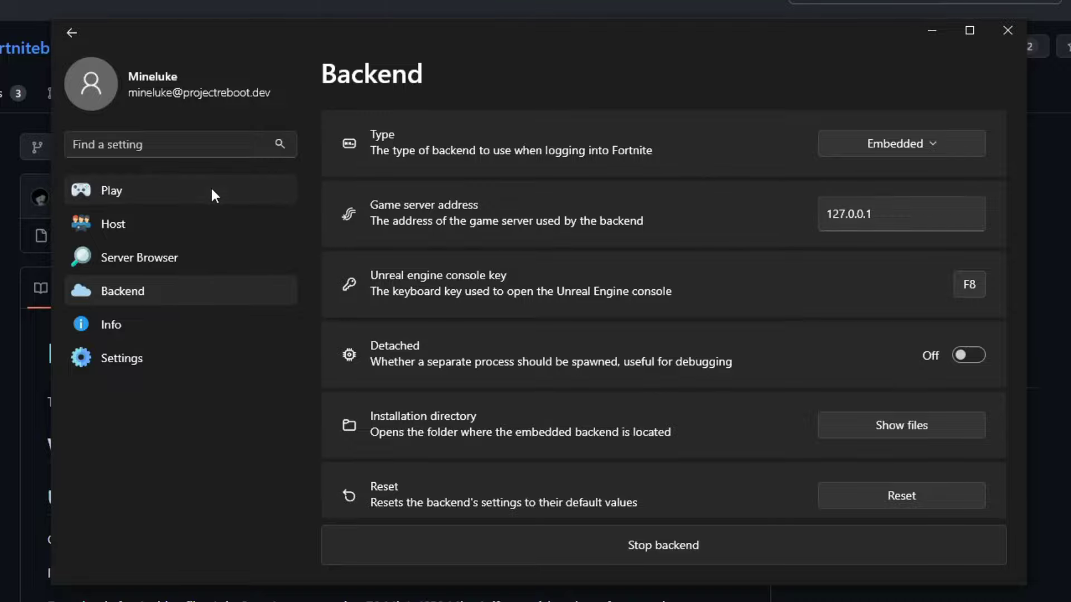
Select Fortnite version 19.10, launch the game, and choose to start a local game server with it
click(214, 196)
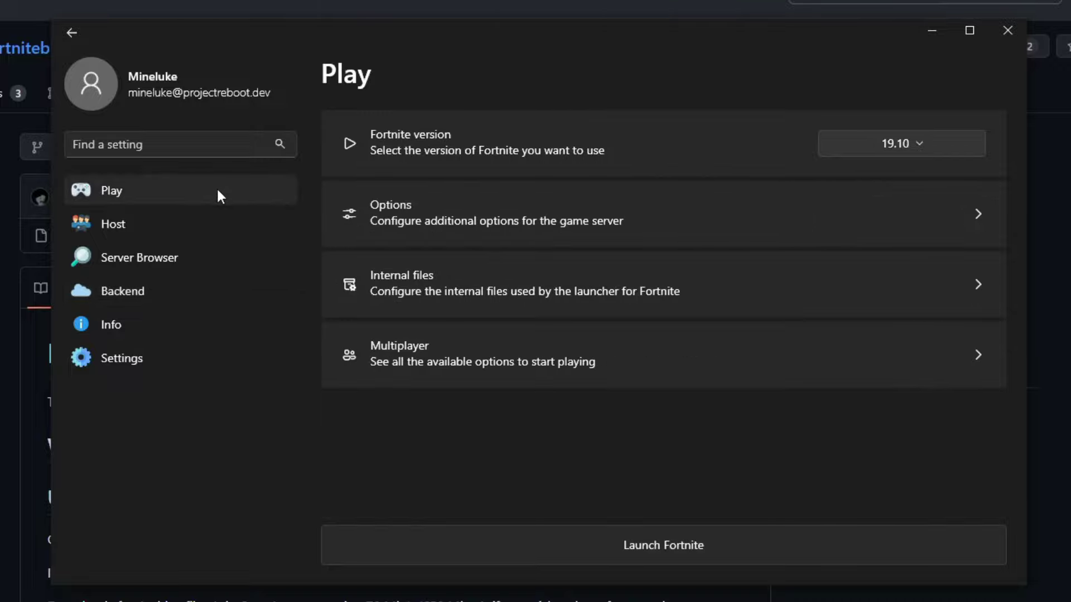
click(911, 145)
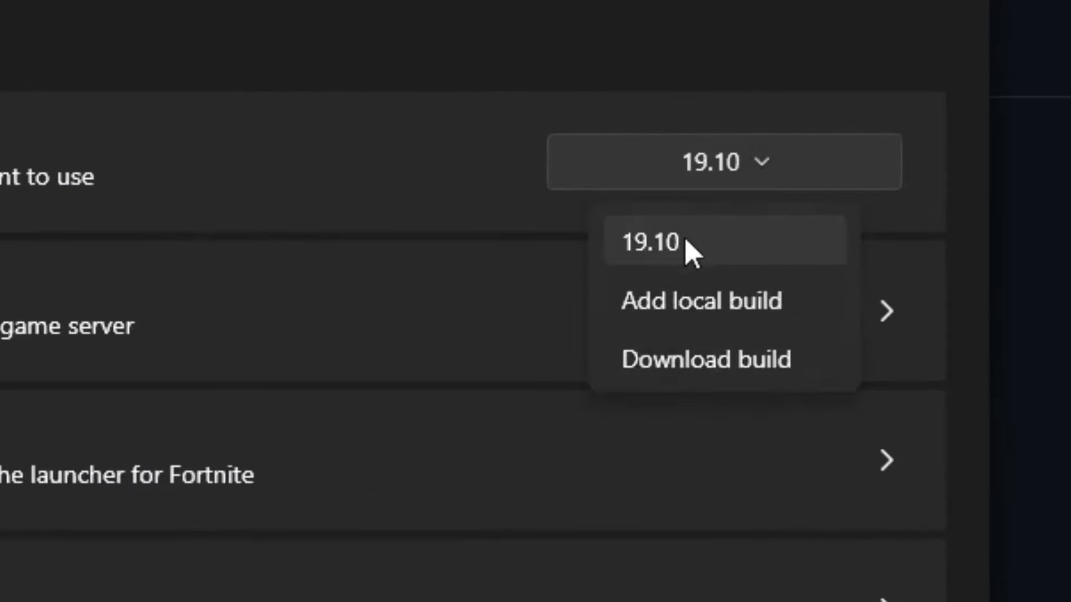
click(689, 245)
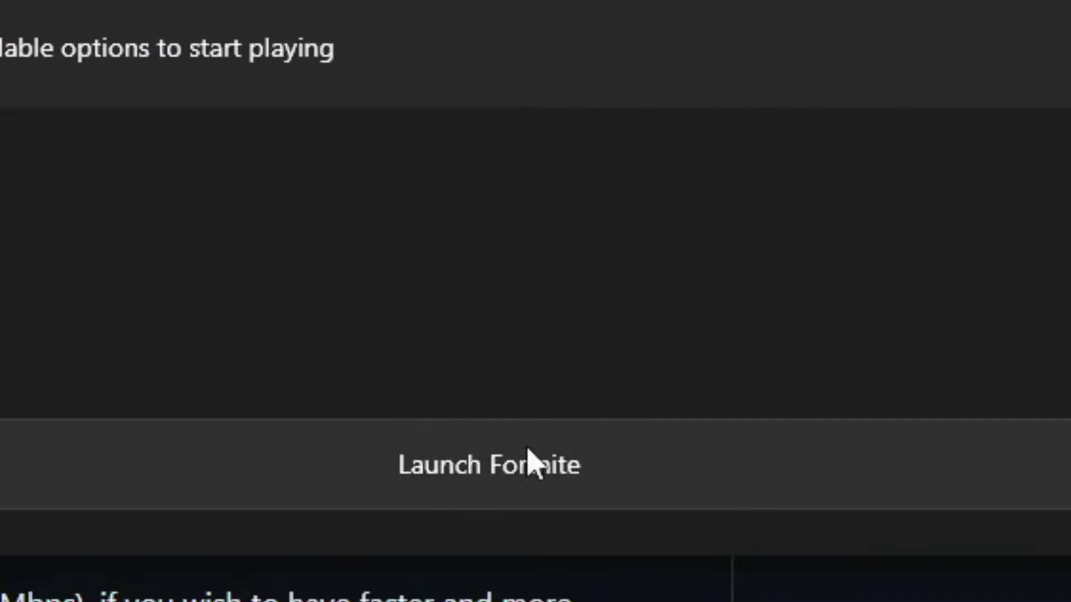
click(490, 466)
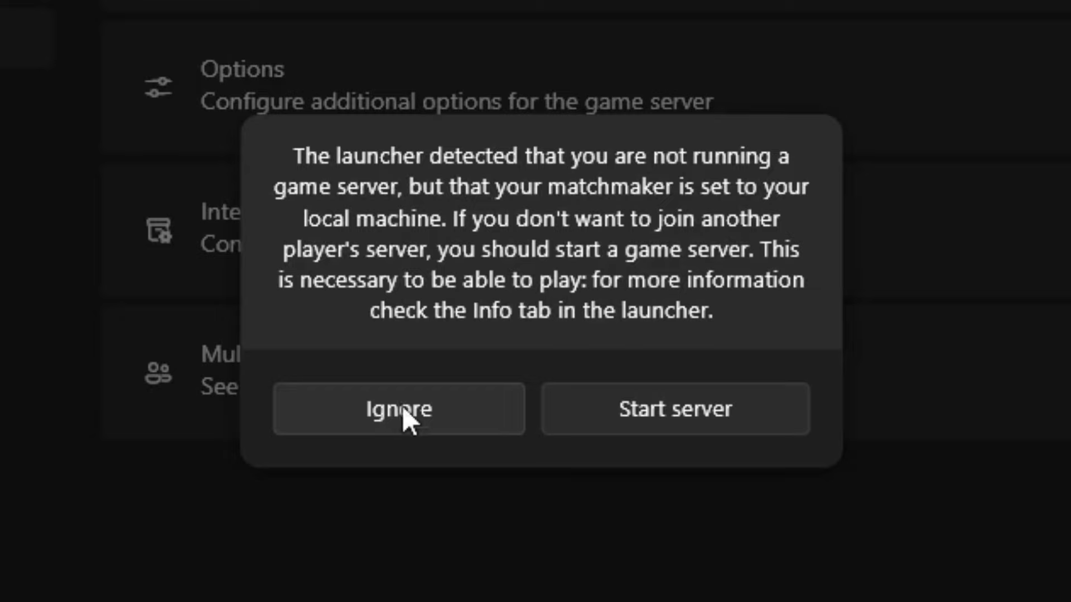
click(719, 423)
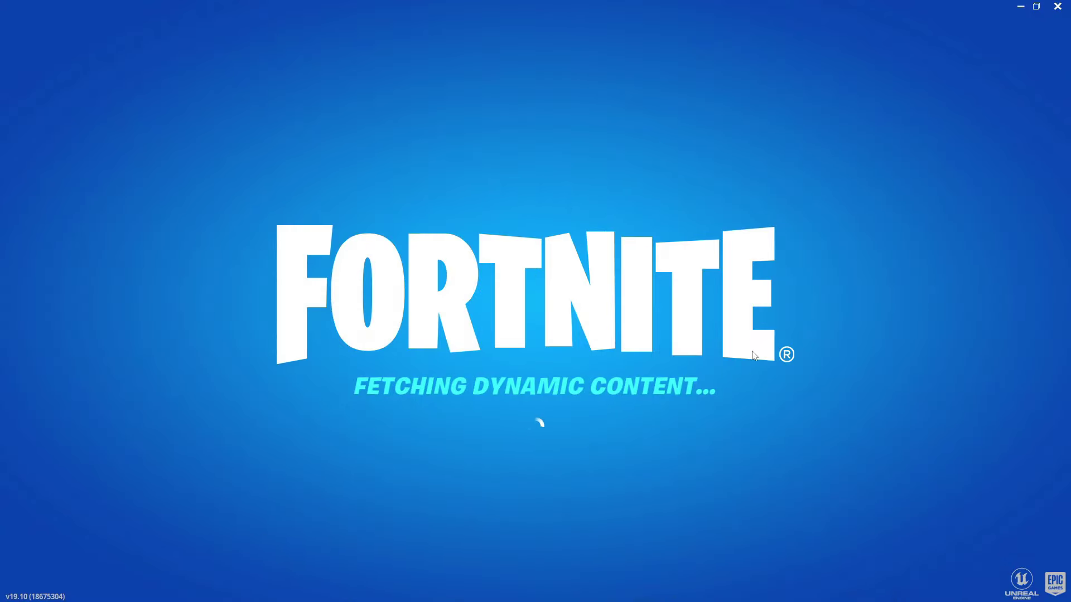
Return to the game and pick a mode on the game mode screen to enter the lobby
key(alt+Tab)
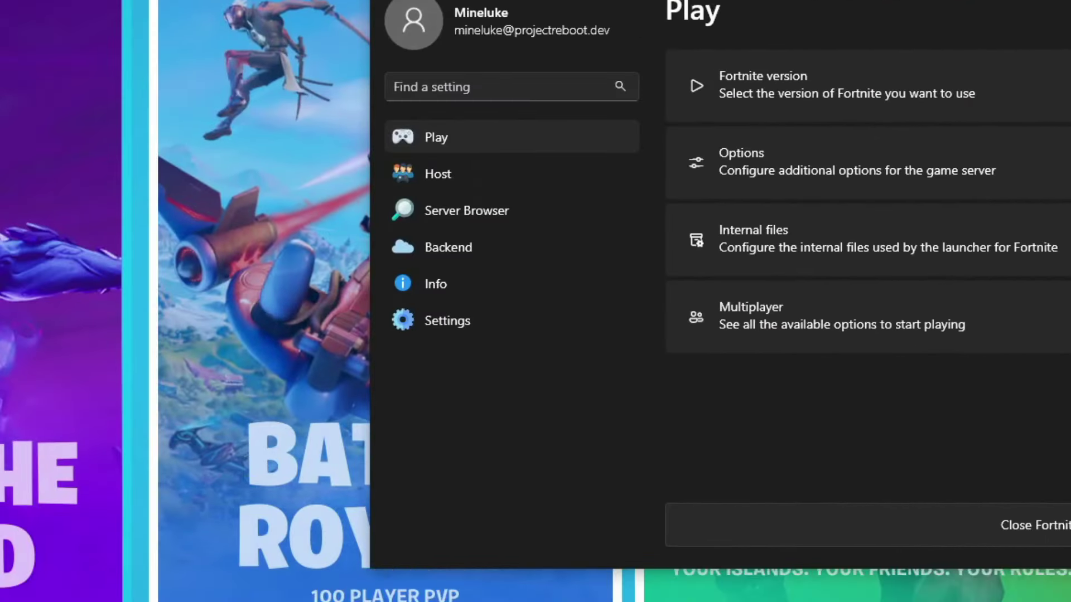
key(alt+Tab)
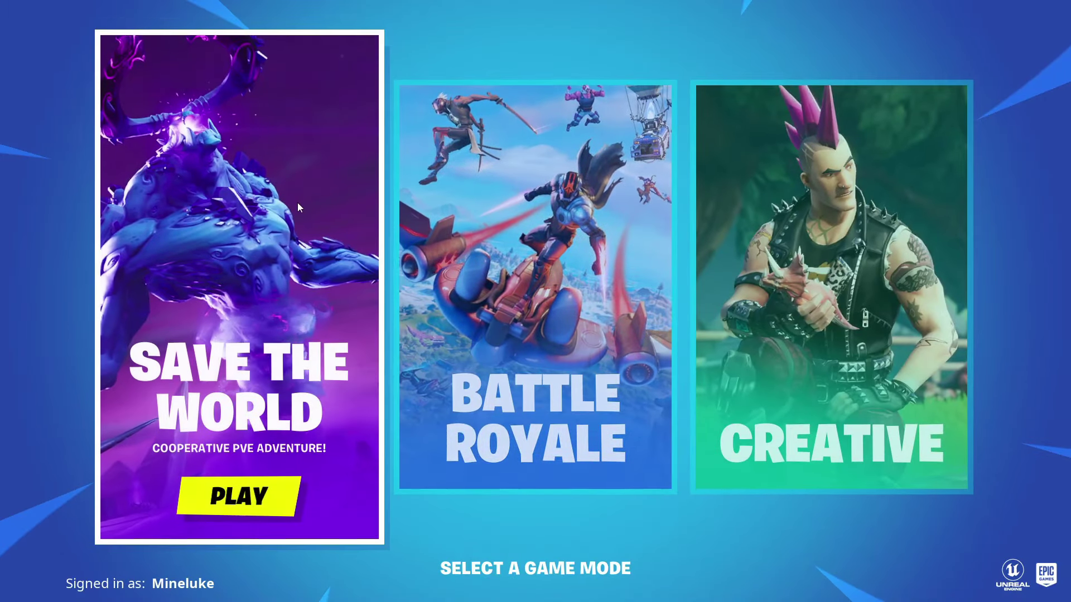
click(845, 280)
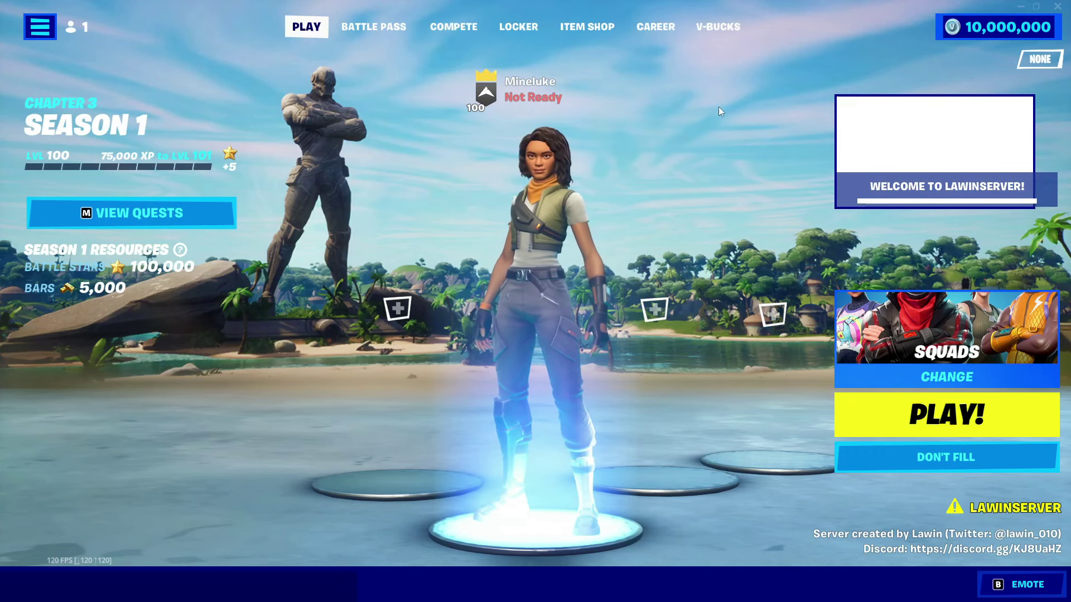
Open the locker and equip the white camouflage outfit with the dark visor
click(527, 29)
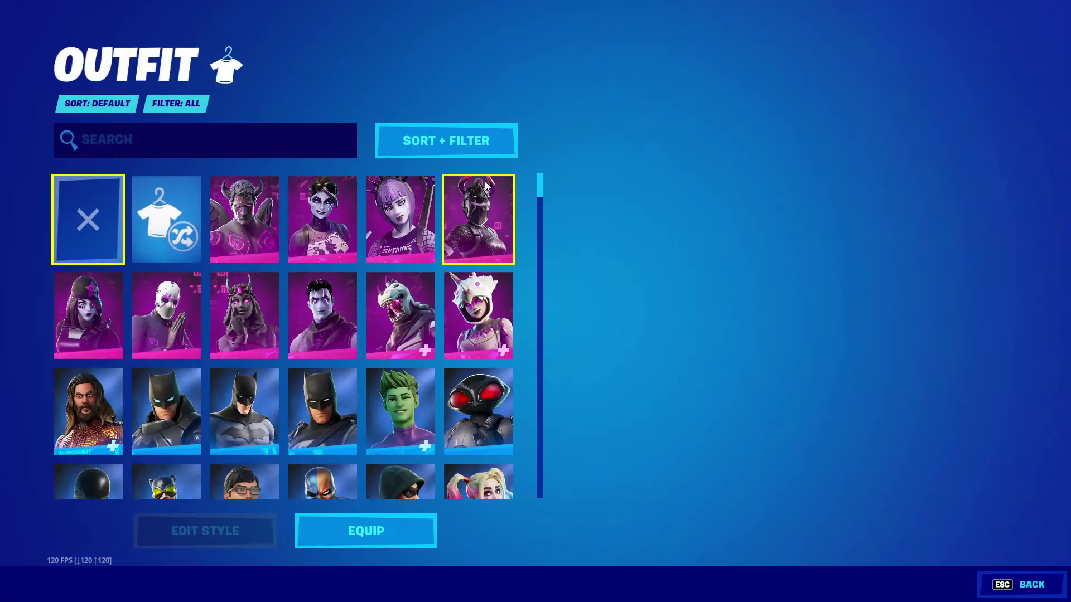
drag(540, 184, 550, 371)
scroll(550, 370, down, 15)
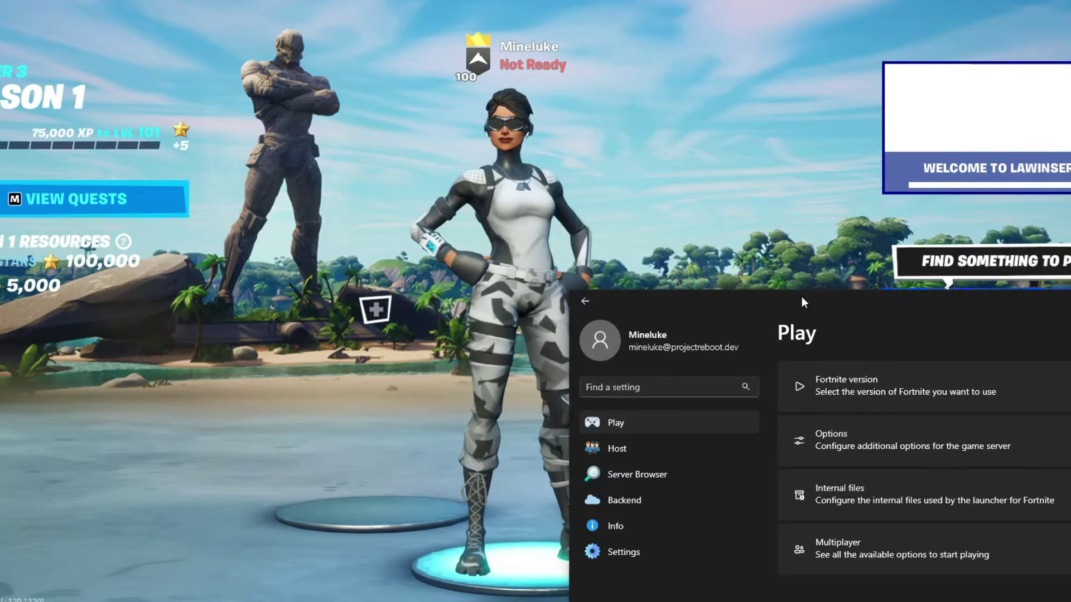
Start hosting a Fortnite 19.10 game server from the launcher's hosting settings
drag(765, 297, 437, 94)
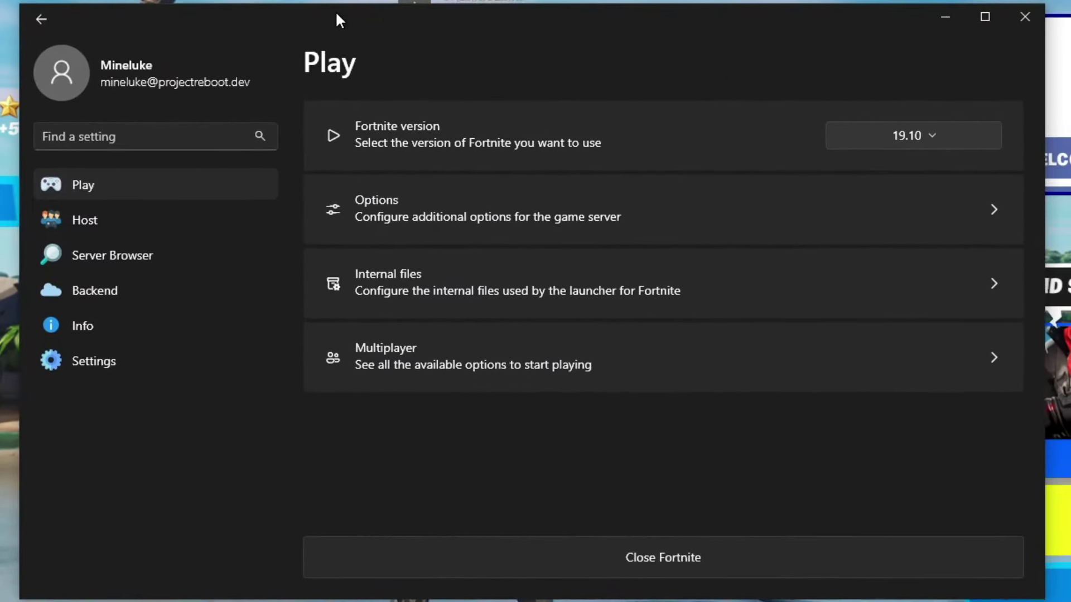
click(119, 221)
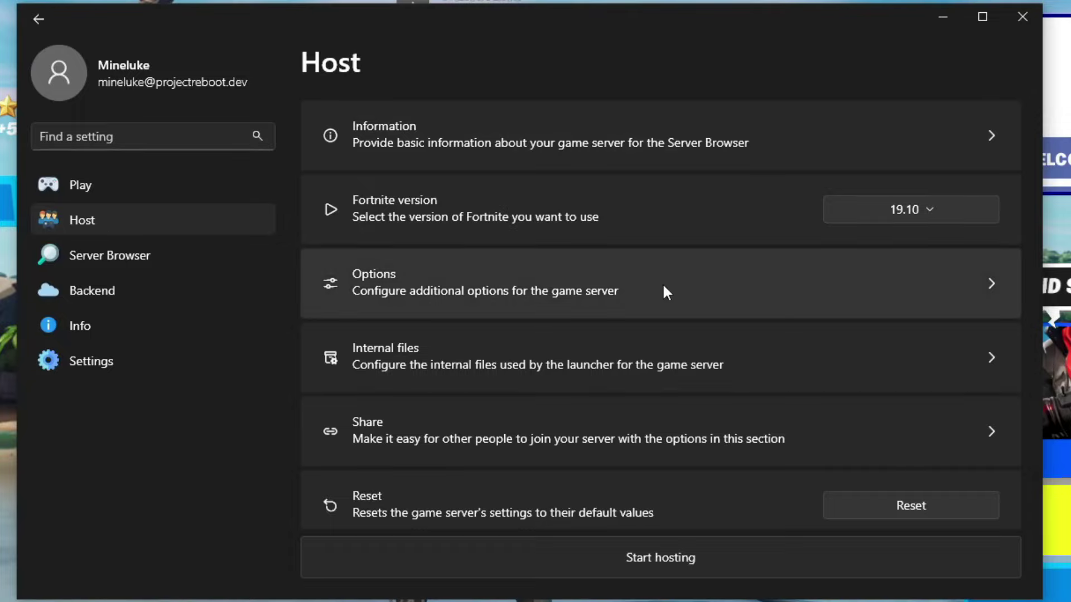
click(607, 296)
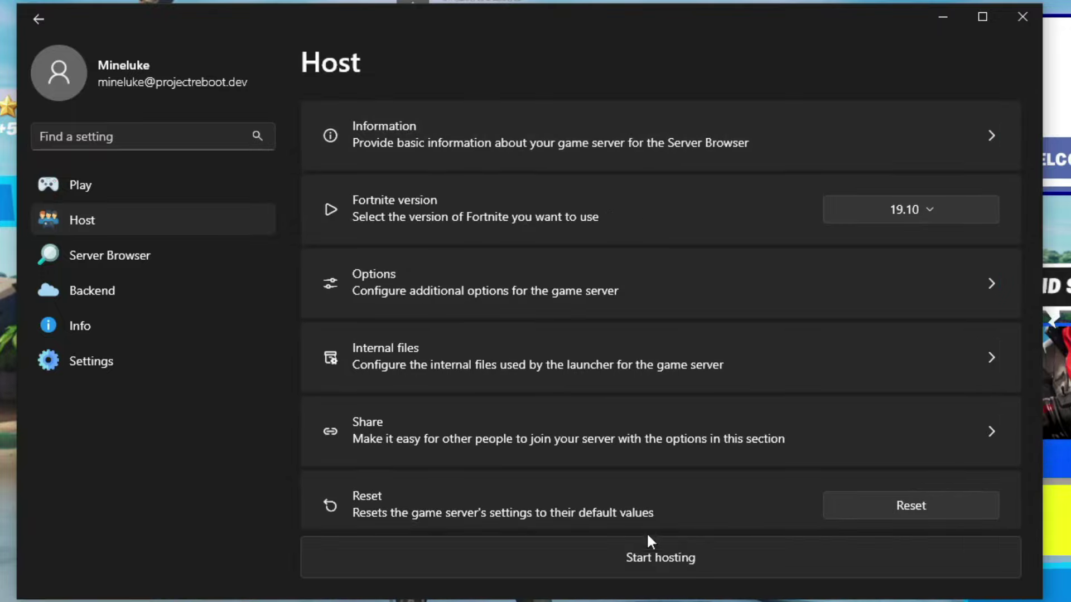
click(697, 558)
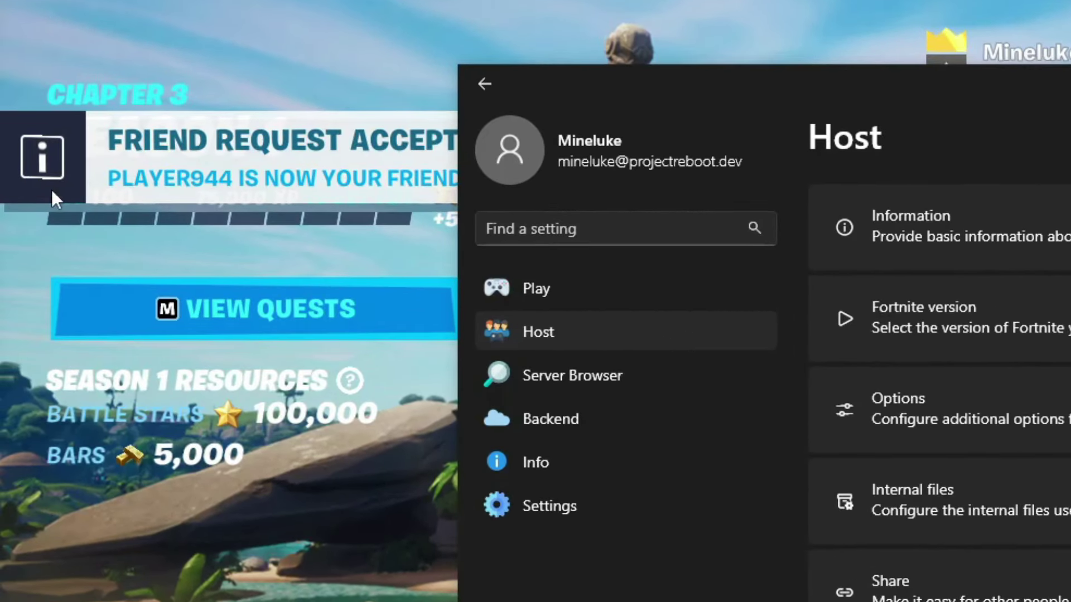
Return to the game lobby and check the friends count after the friend request notification
click(241, 109)
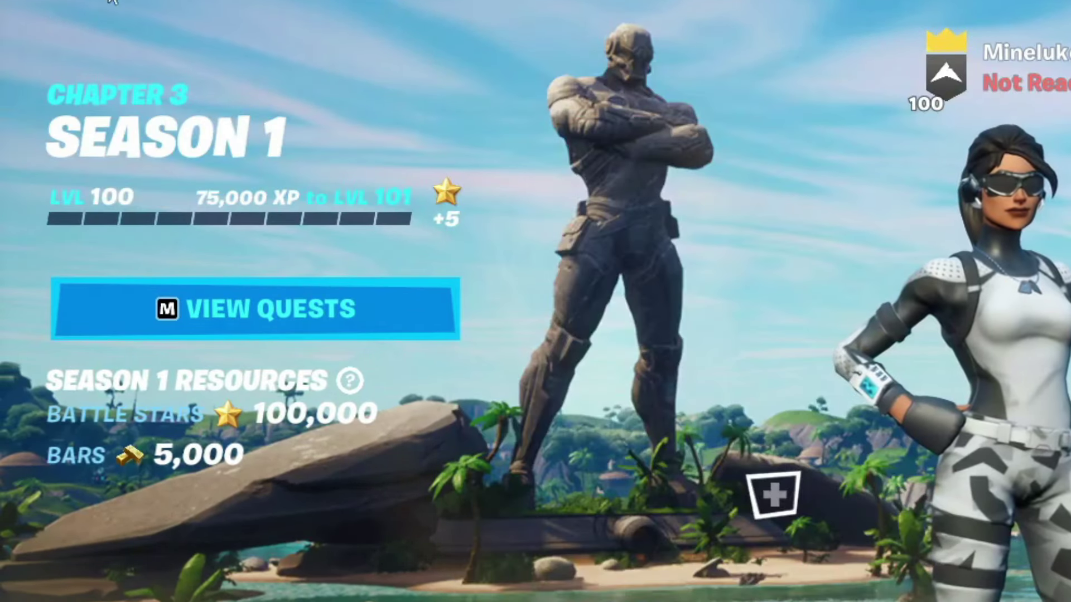
click(94, 41)
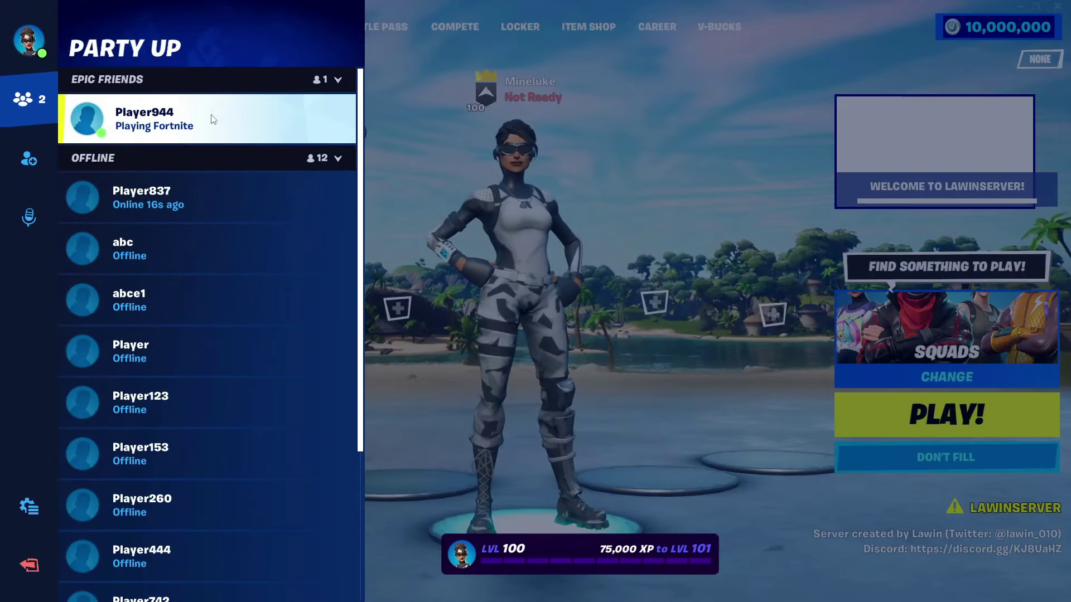
click(541, 166)
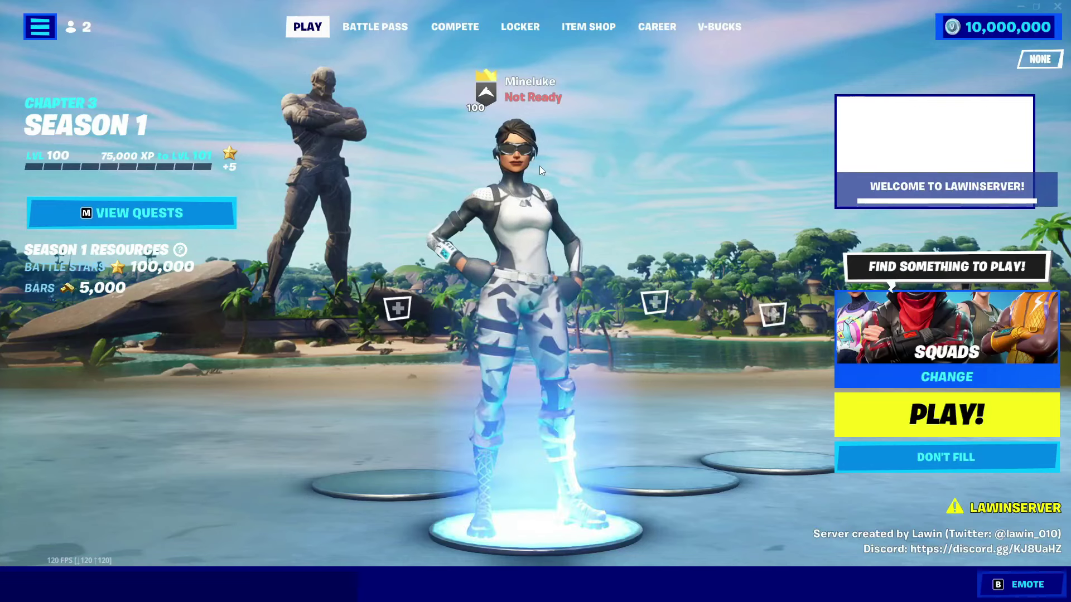
Bring up the Project Reboot server window and enable Developer Mode, Infinite Ammo and Infinite Materials
key(alt+Tab)
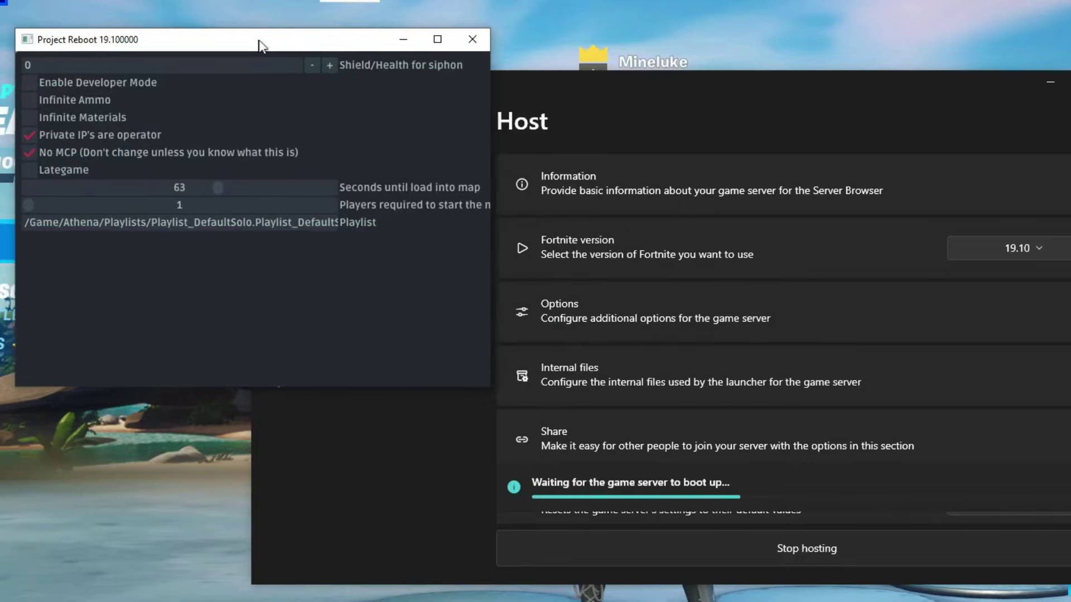
drag(260, 41, 581, 74)
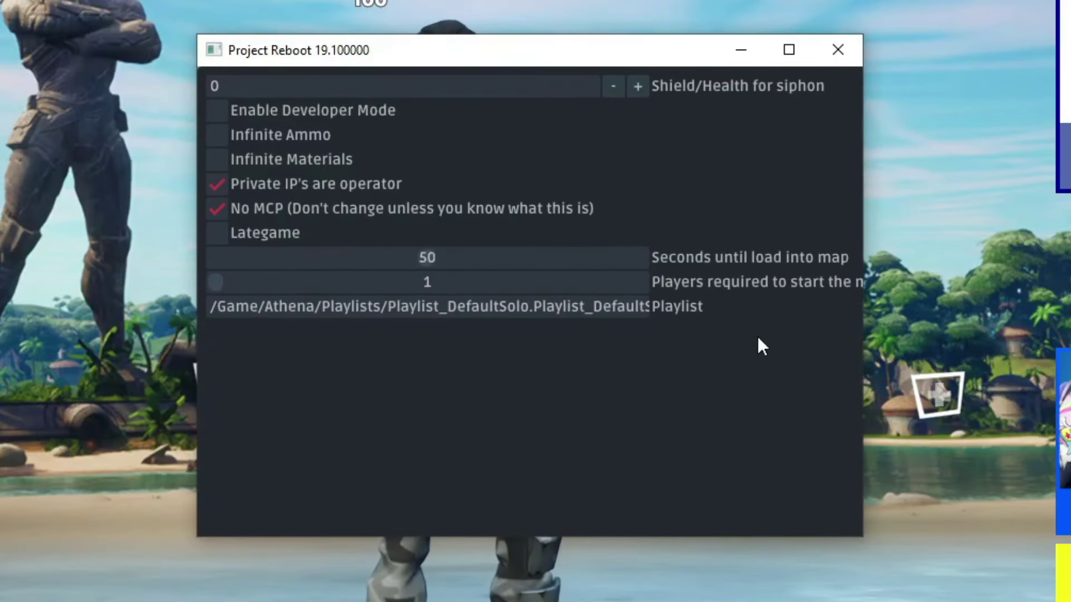
click(296, 111)
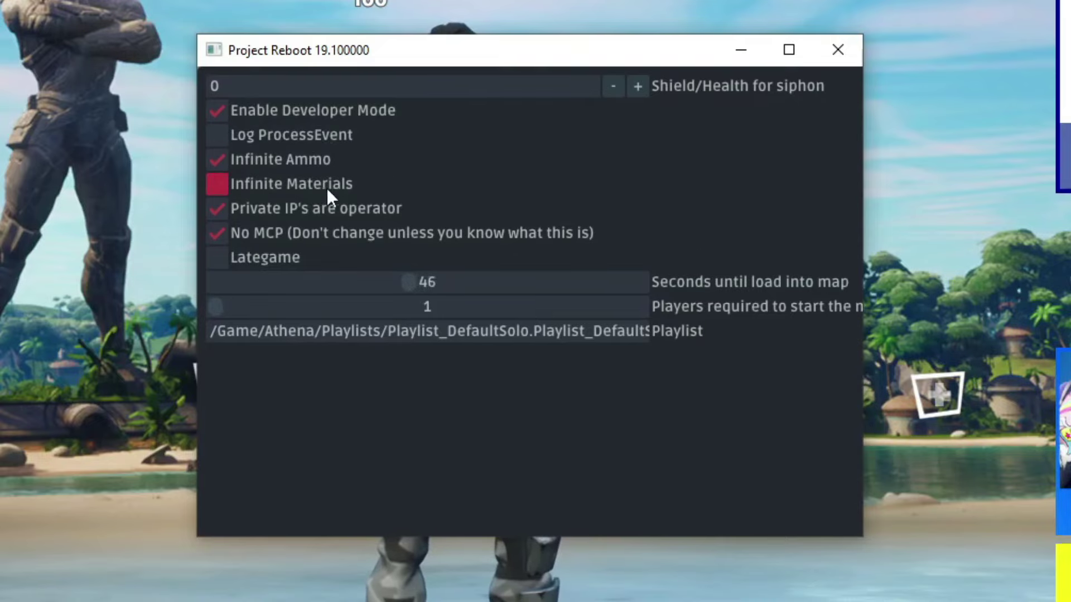
click(249, 186)
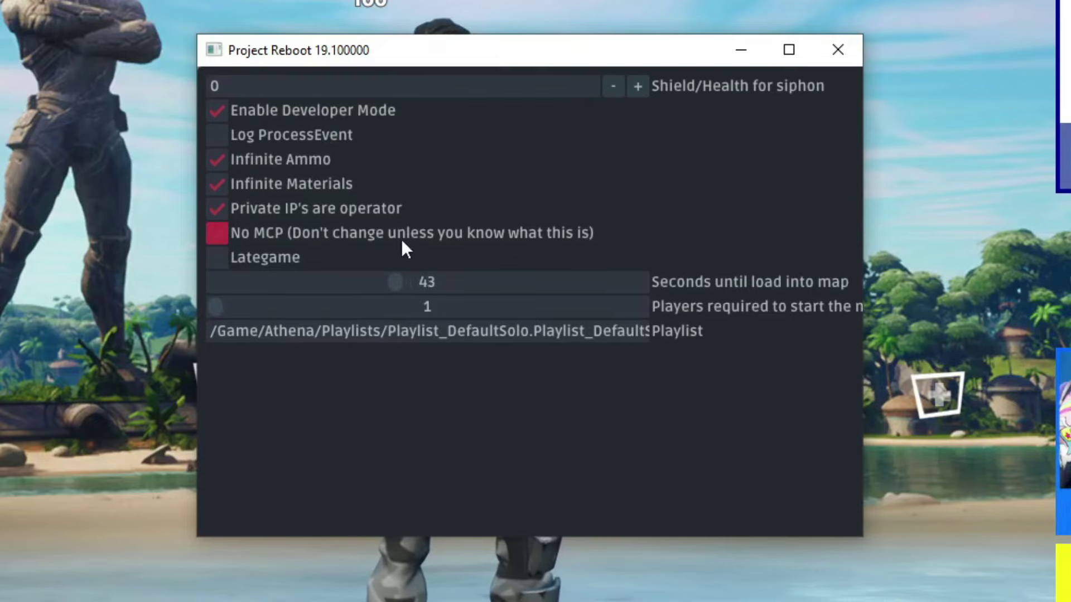
Turn off No MCP and go over the server's Playlist and Seconds until load into map settings
click(350, 233)
drag(209, 331, 748, 330)
click(575, 417)
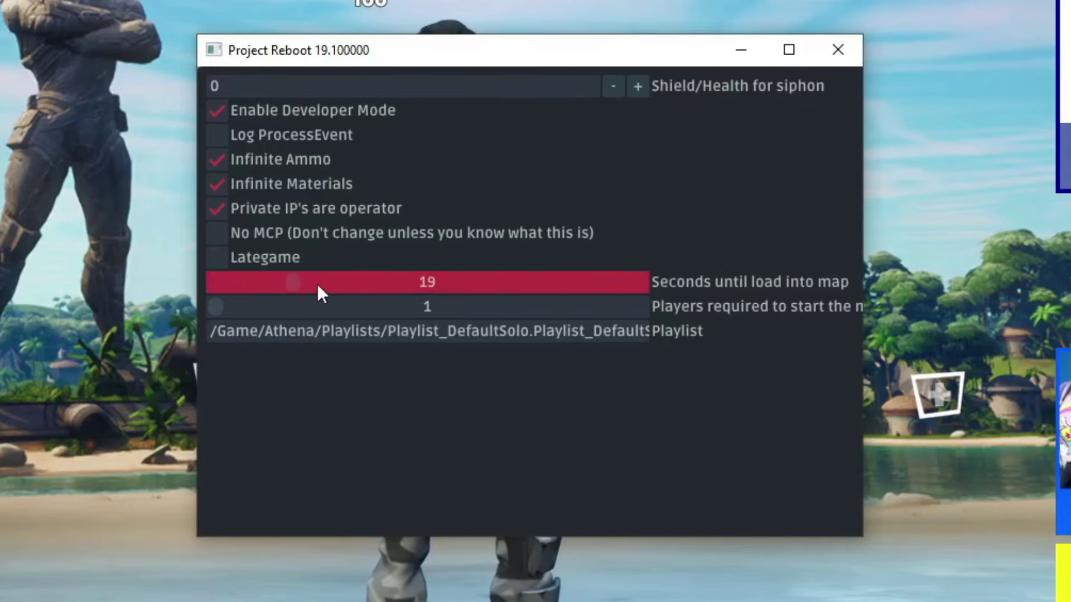
drag(312, 284, 208, 287)
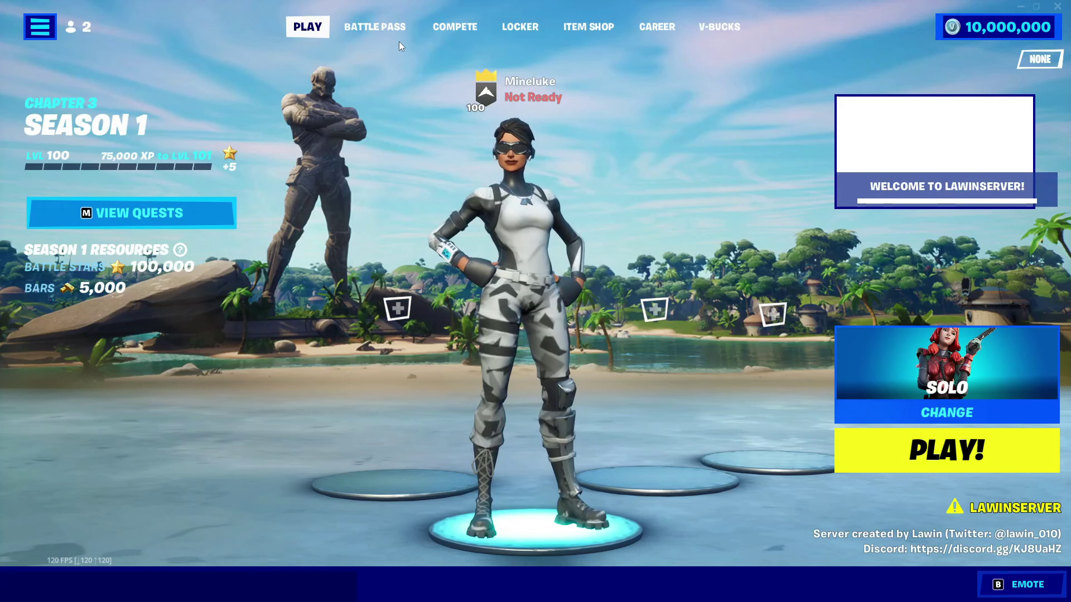
Open the in-game console from the Battle Pass screen and run "open 127.0.0.1" to join the local server
click(383, 32)
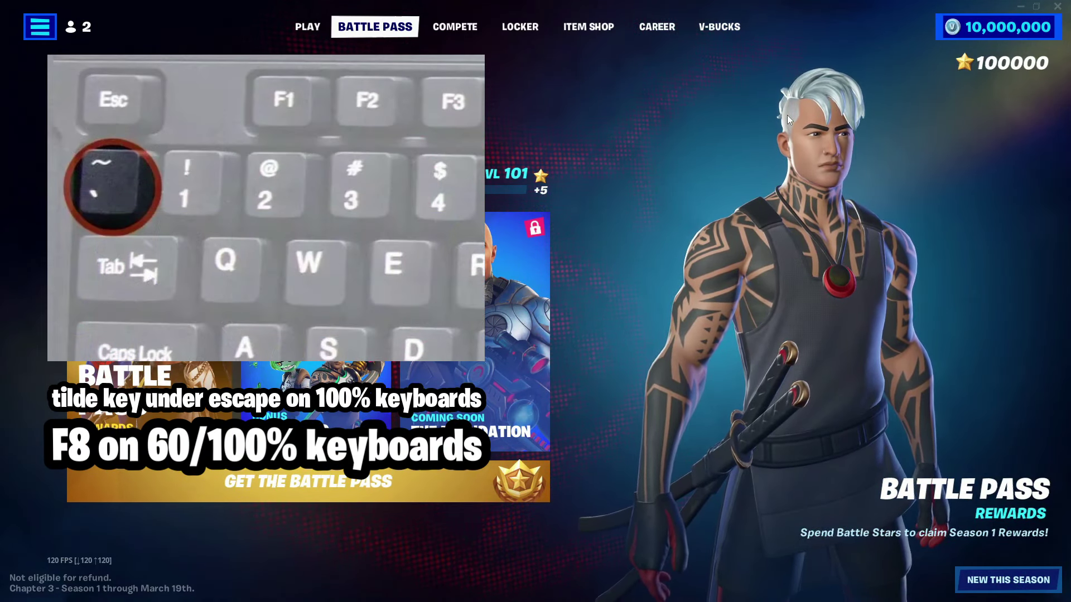
key(grave)
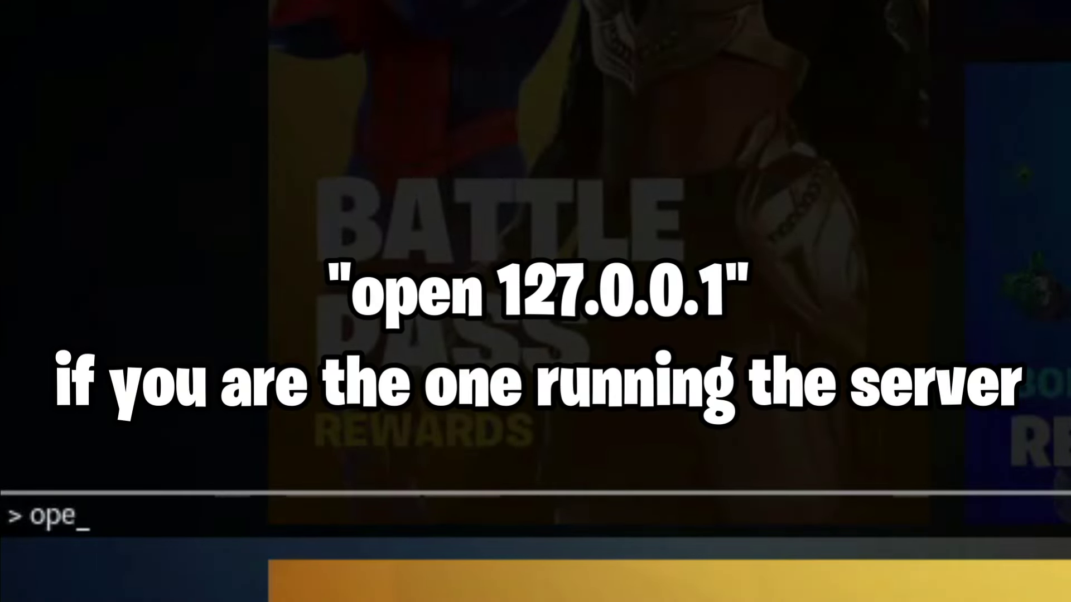
text(12)
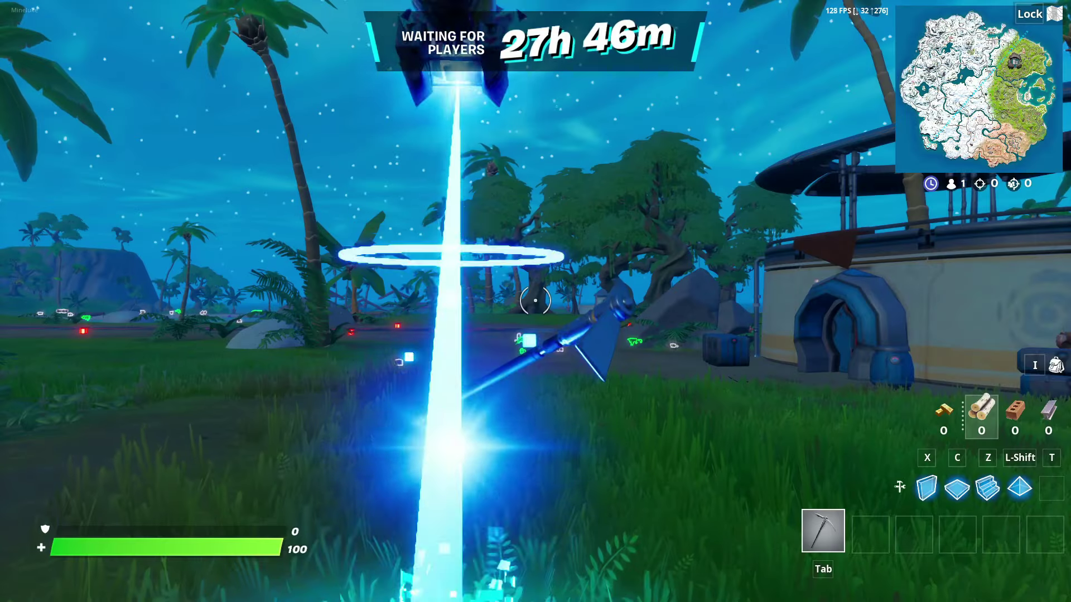
Run across the grass with the pickaxe and pick up the green sniper rifle
key(Tab)
key(w)
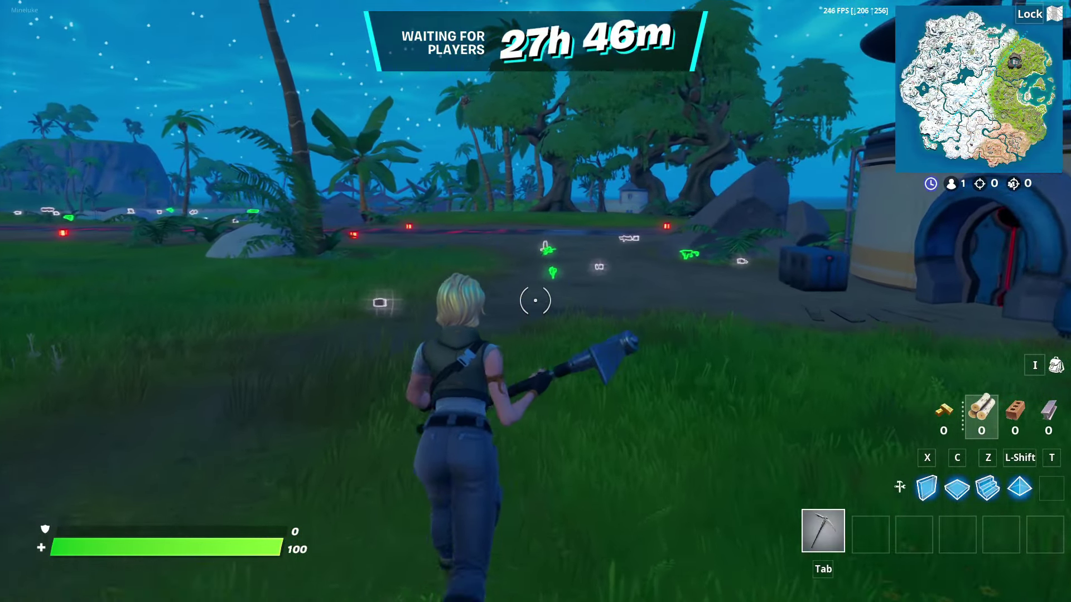
key(w)
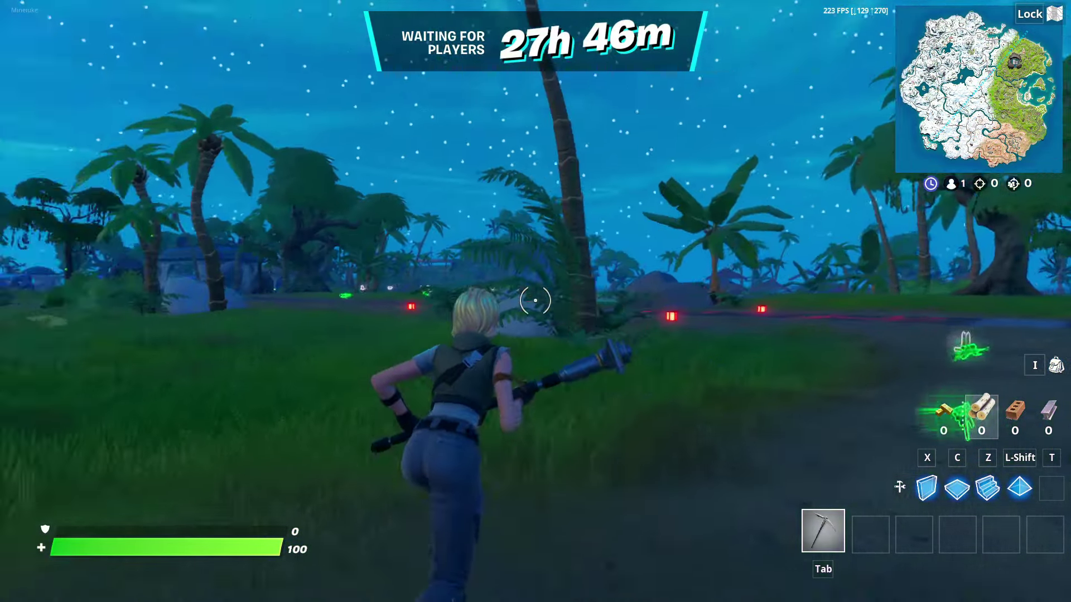
key(e)
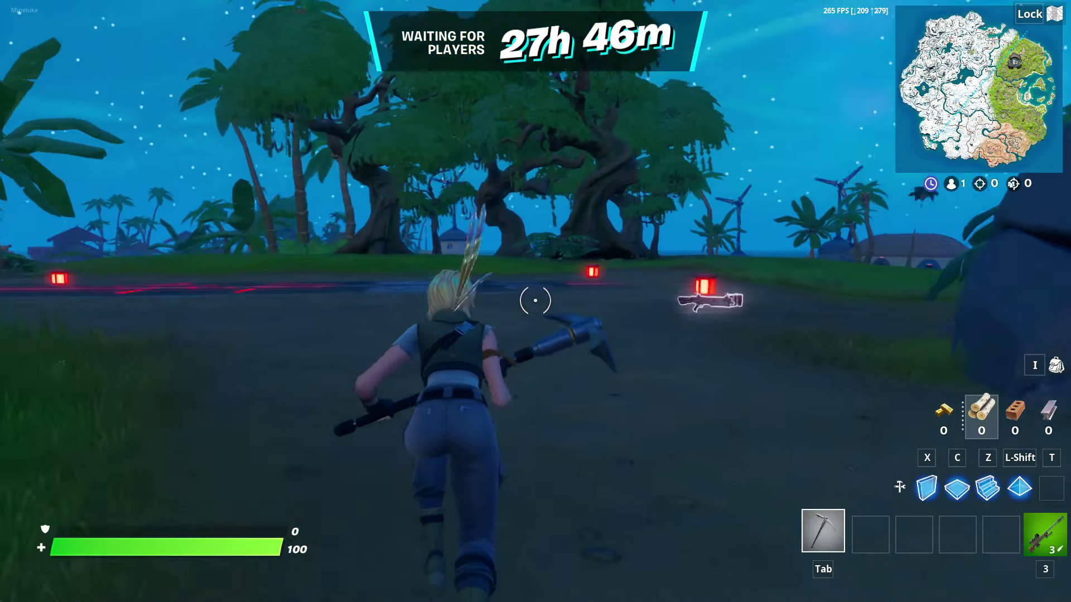
Equip the sniper rifle, aim and fire a shot, and switch back to the pickaxe
key(3)
right_click(536, 301)
click(535, 301)
key(Tab)
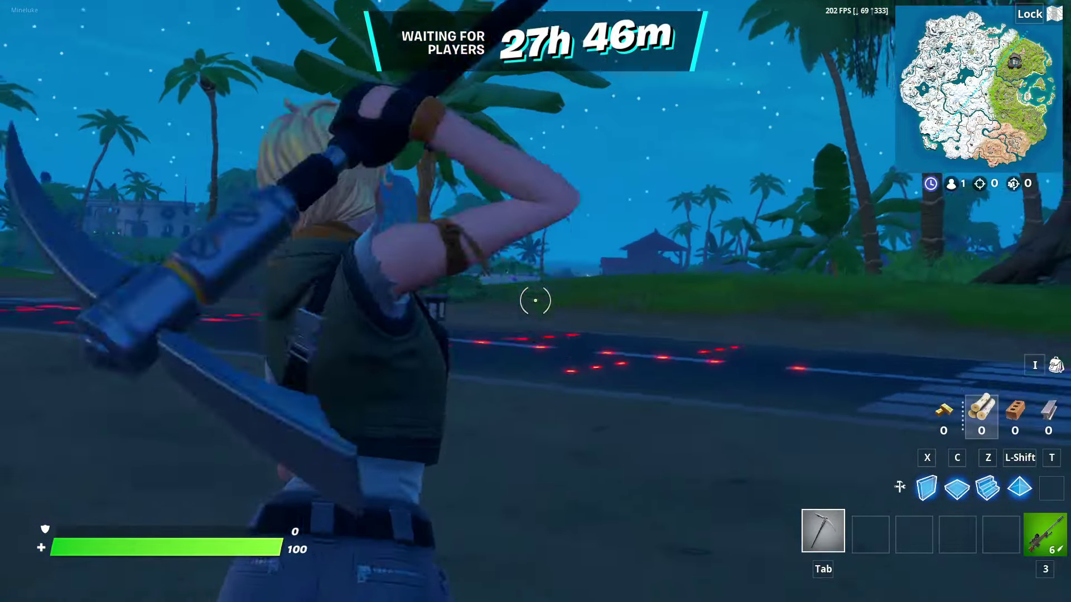
Turn on Net Debug Stats in the HUD options and keep running along the road
key(w)
key(w)
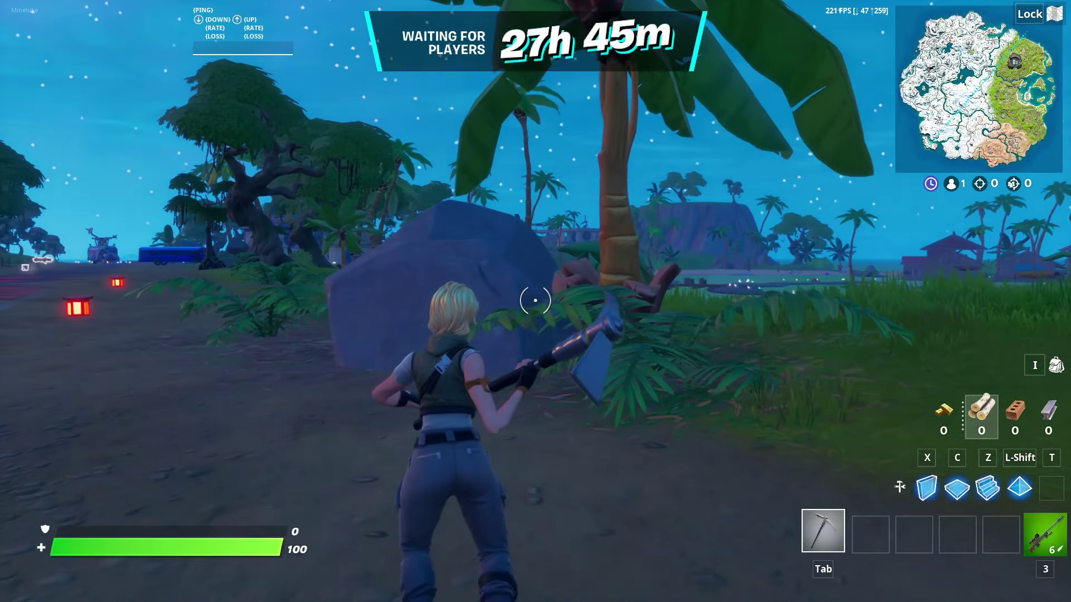
key(w)
Try placing stairs and a wall, harvest brick, and pick up the grey auto shotgun
key(w)
click(536, 301)
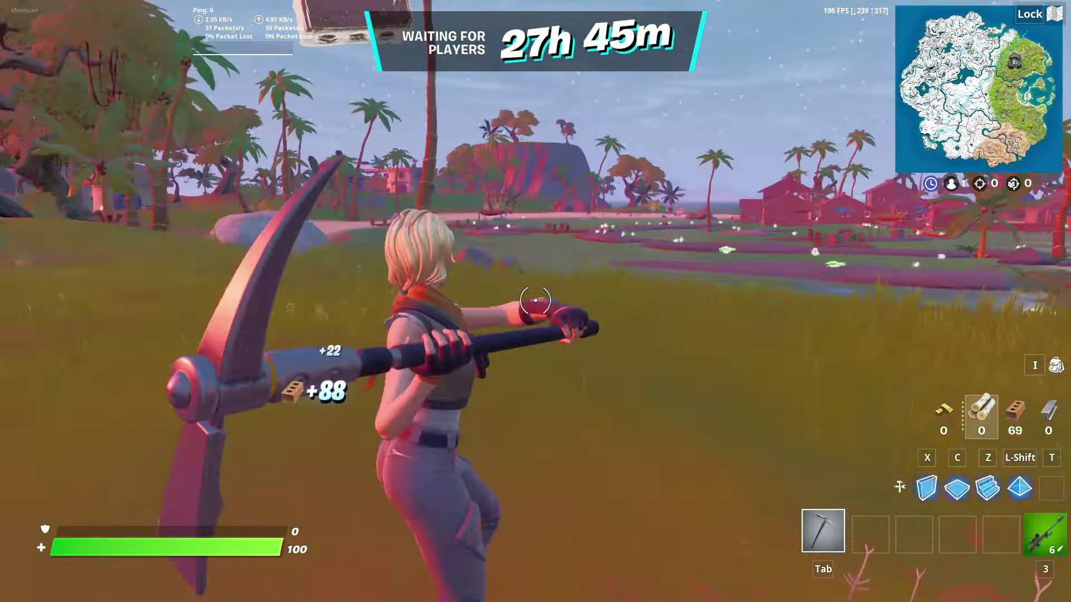
key(z)
click(535, 301)
key(x)
click(535, 301)
key(f)
click(535, 301)
key(f)
key(w)
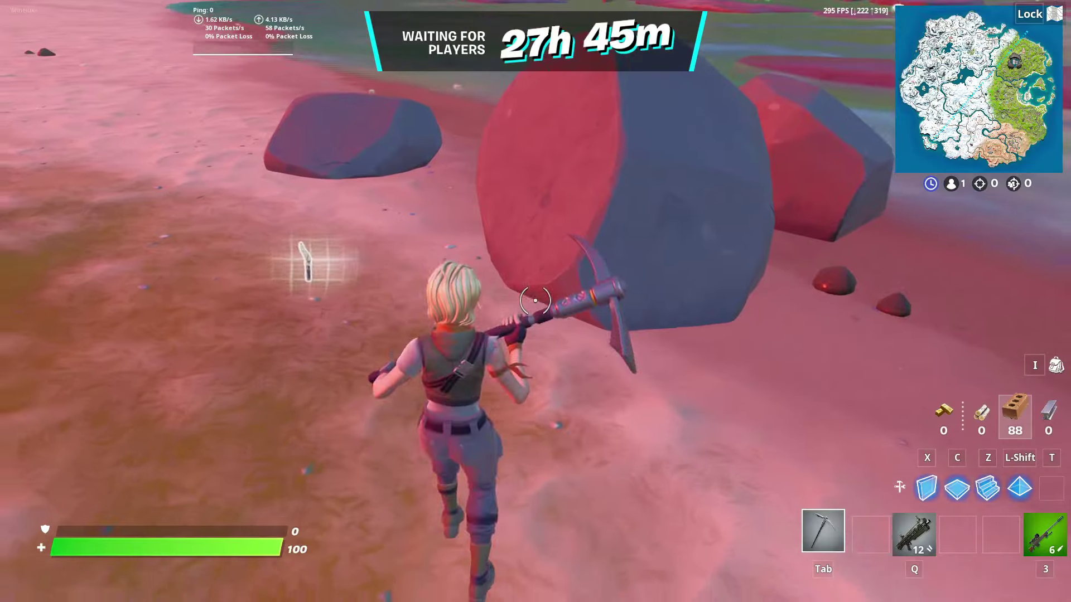
key(w)
key(q)
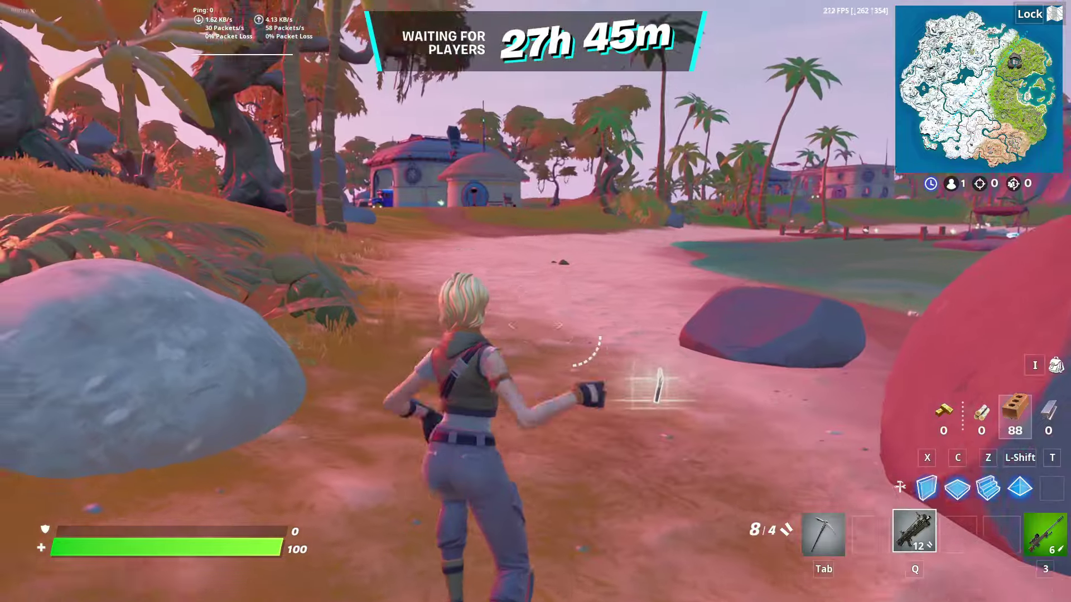
Fire the auto shotgun a few times on the beach and reload it
click(536, 302)
key(Tab)
key(q)
click(536, 301)
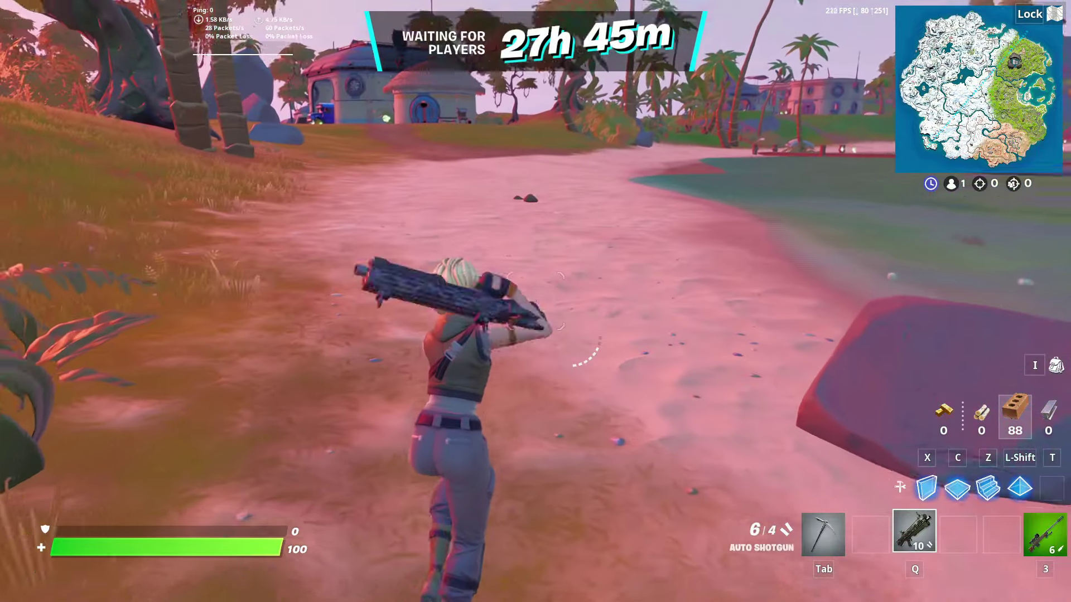
key(r)
key(r)
Drop the auto shotgun from the inventory loadout onto the ground
key(i)
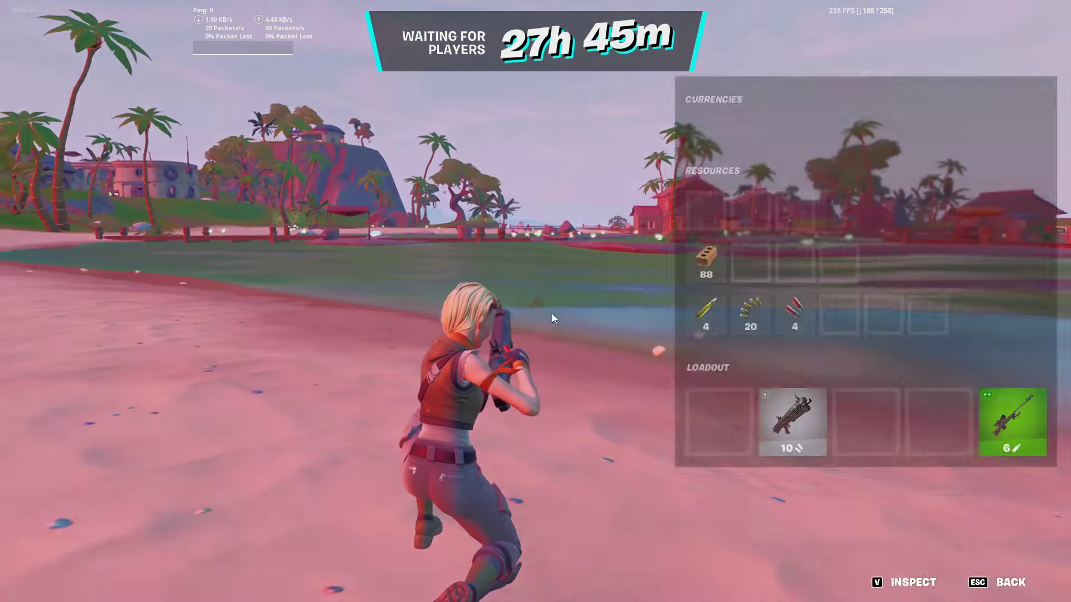
drag(784, 421, 578, 329)
key(i)
Switch to the sniper rifle while running and open the island map with the character auto-running
key(w)
key(Tab)
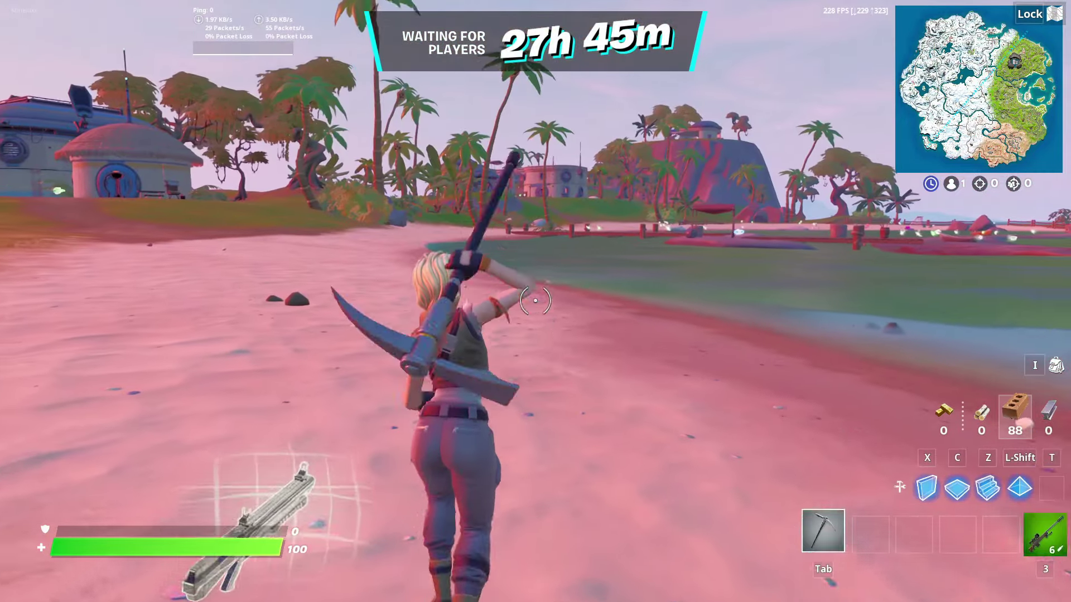
key(3)
key(Caps_Lock)
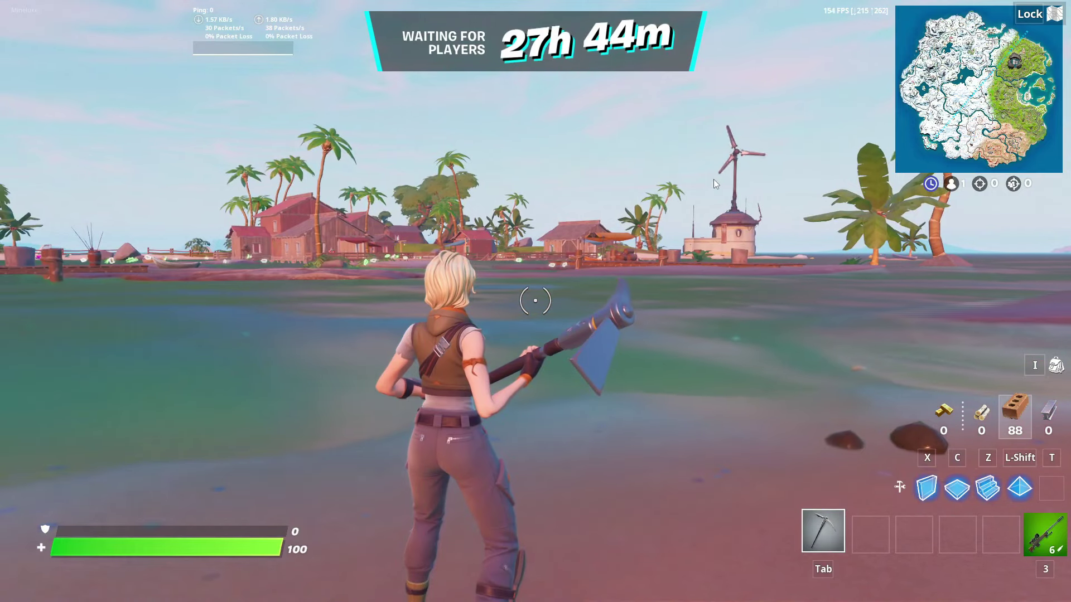
Look through the Calendar Events, Fun and Developer options in the Project Reboot server window
key(super)
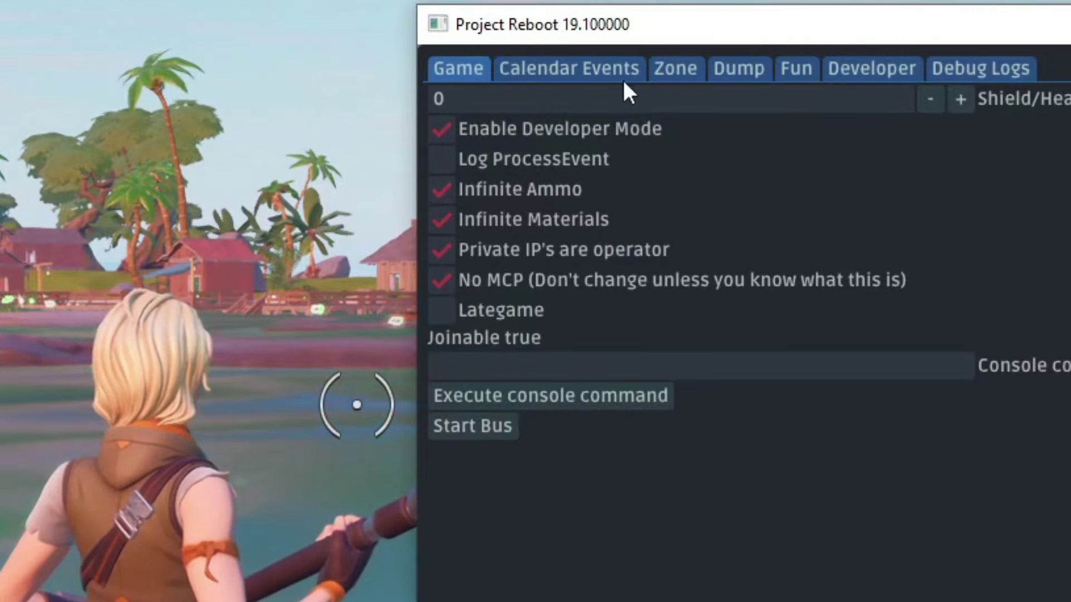
click(626, 77)
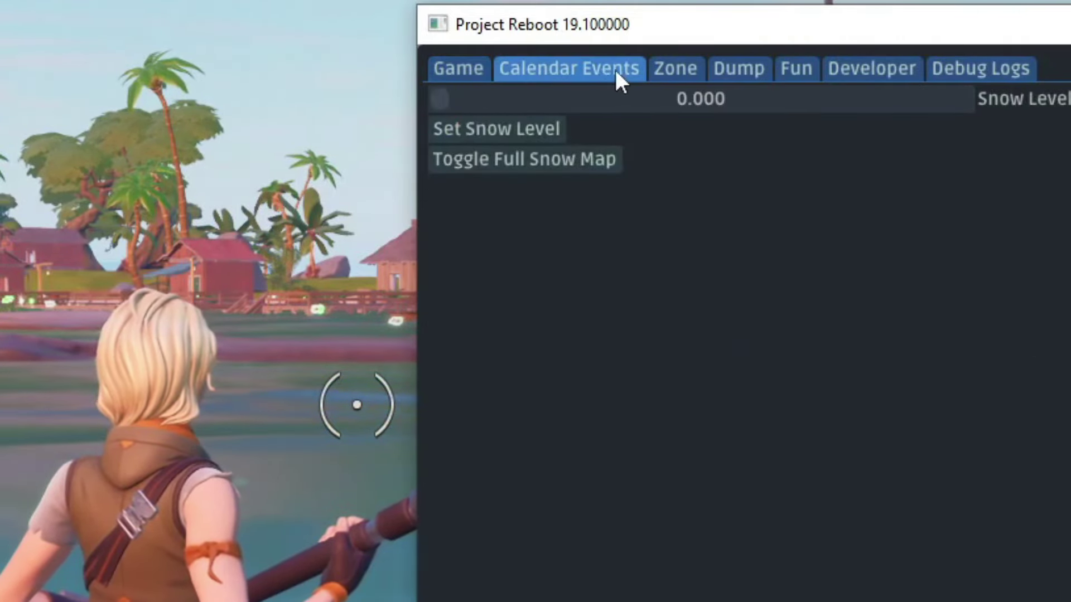
click(805, 78)
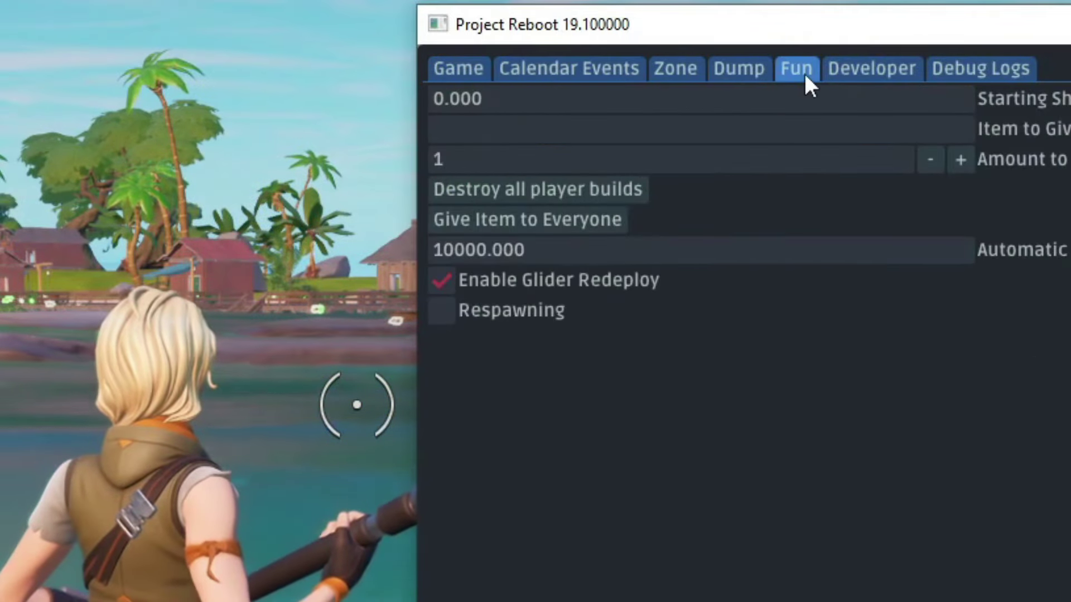
click(885, 71)
click(532, 100)
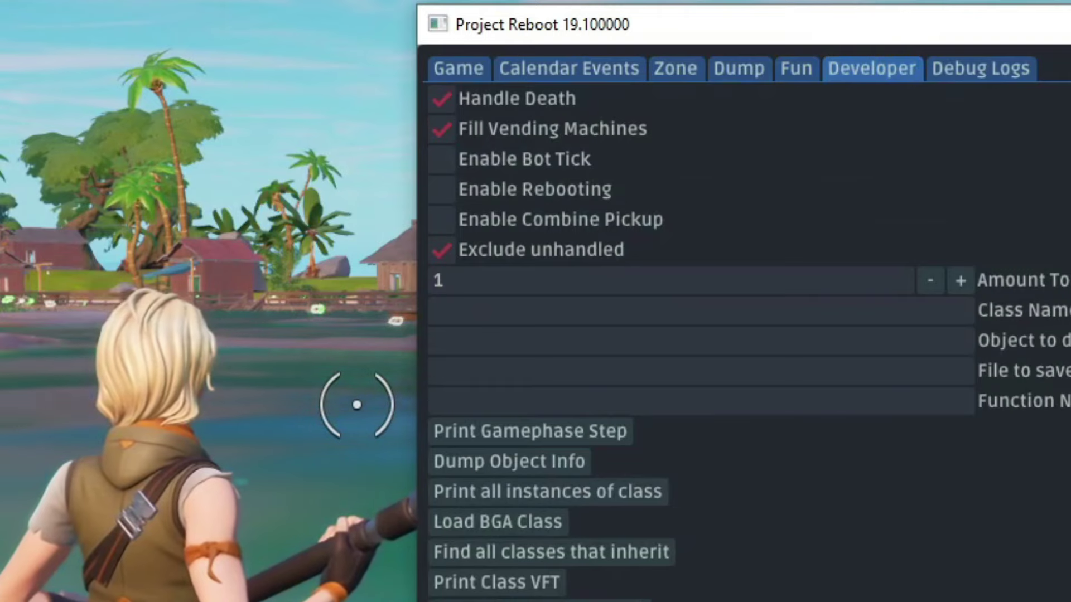
click(564, 127)
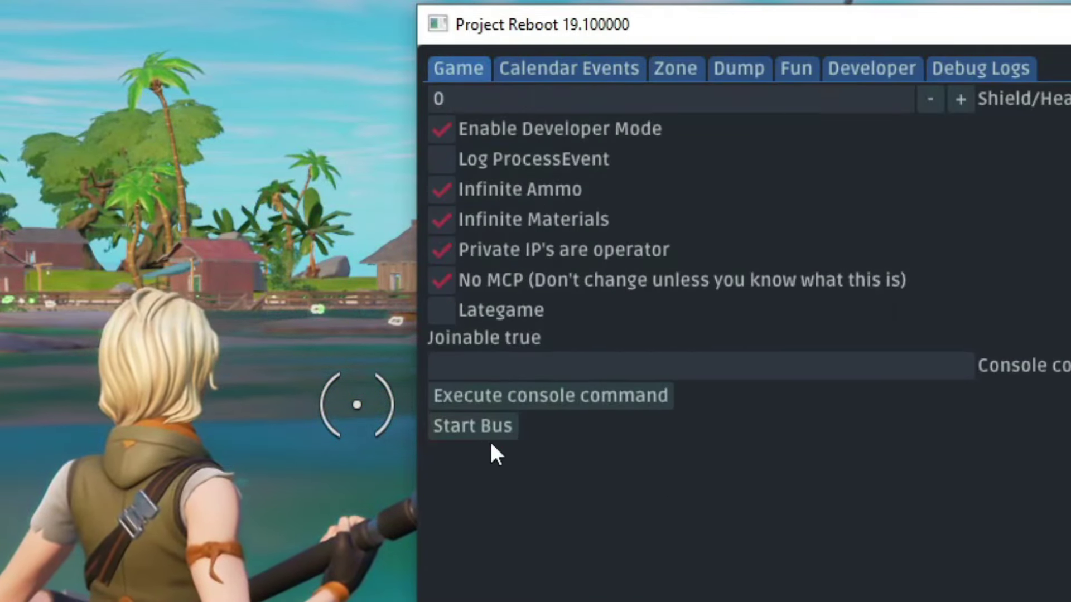
Start the battle bus from the Project Reboot server window and ride it over the island
click(491, 427)
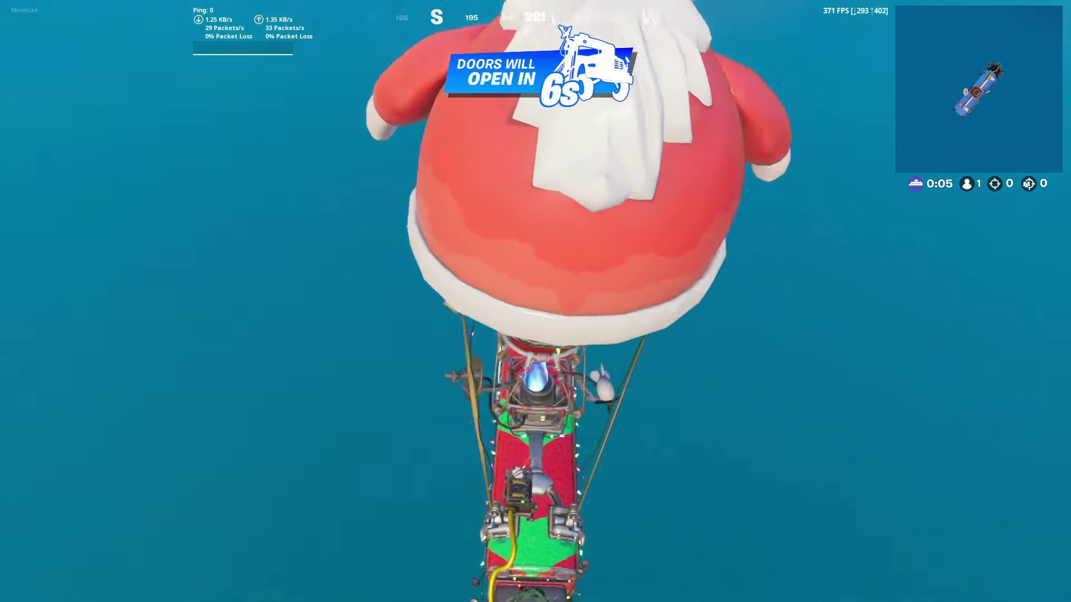
key(b)
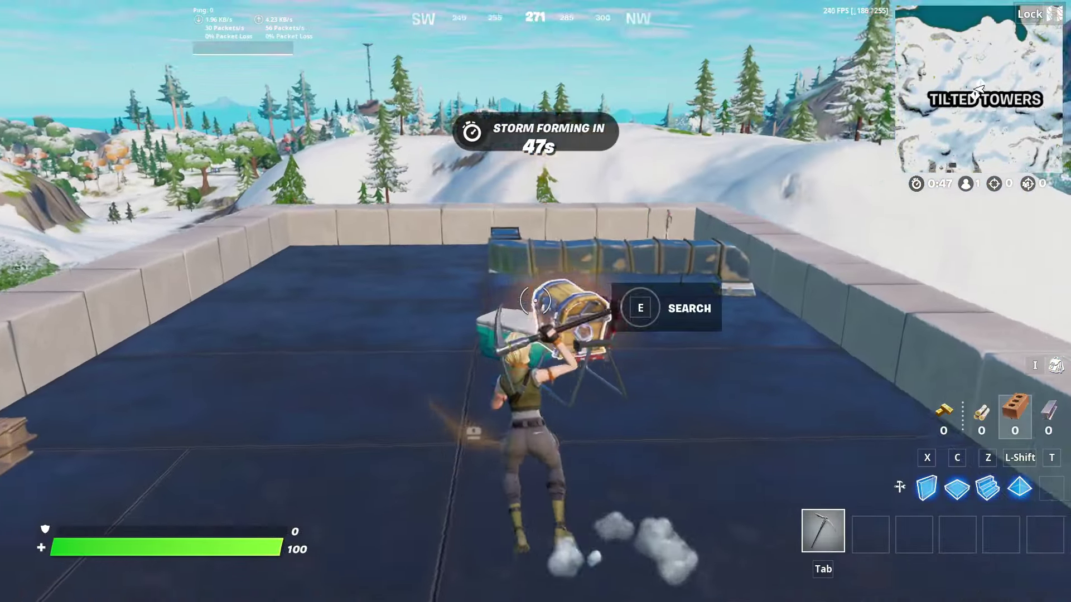
Search the rooftop chest at Tilted Towers, collect the legendary Stinger SMG and try out the weapon slots
key(e)
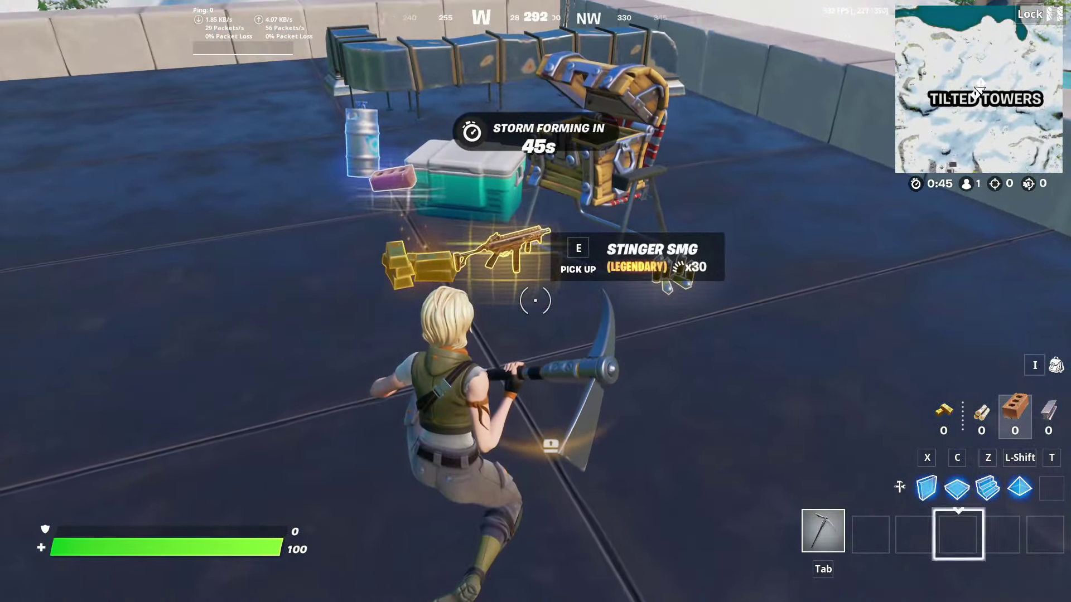
key(e)
key(e)
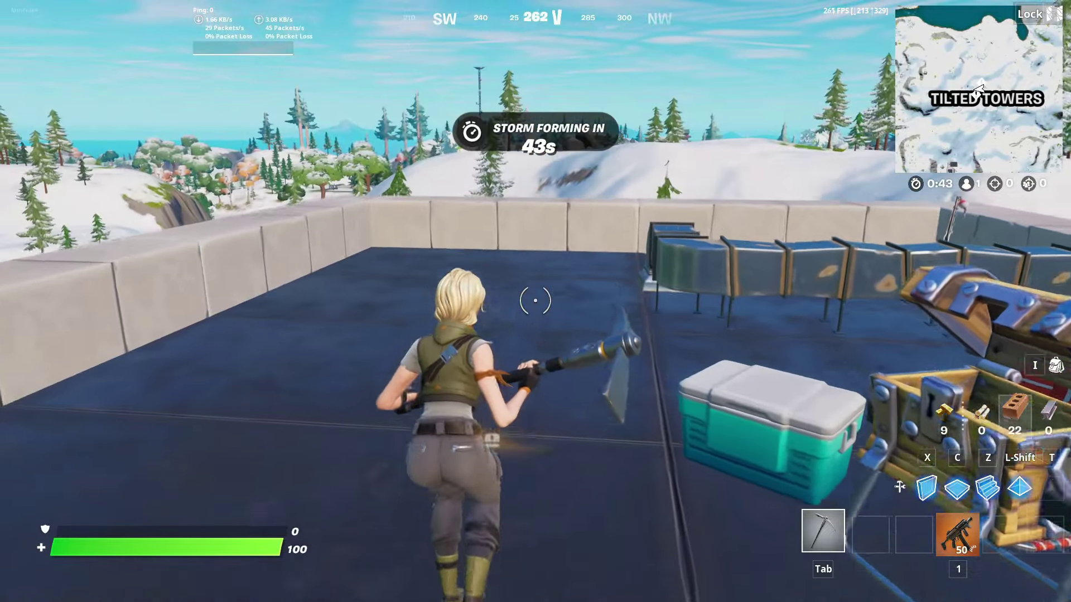
key(2)
click(536, 302)
key(1)
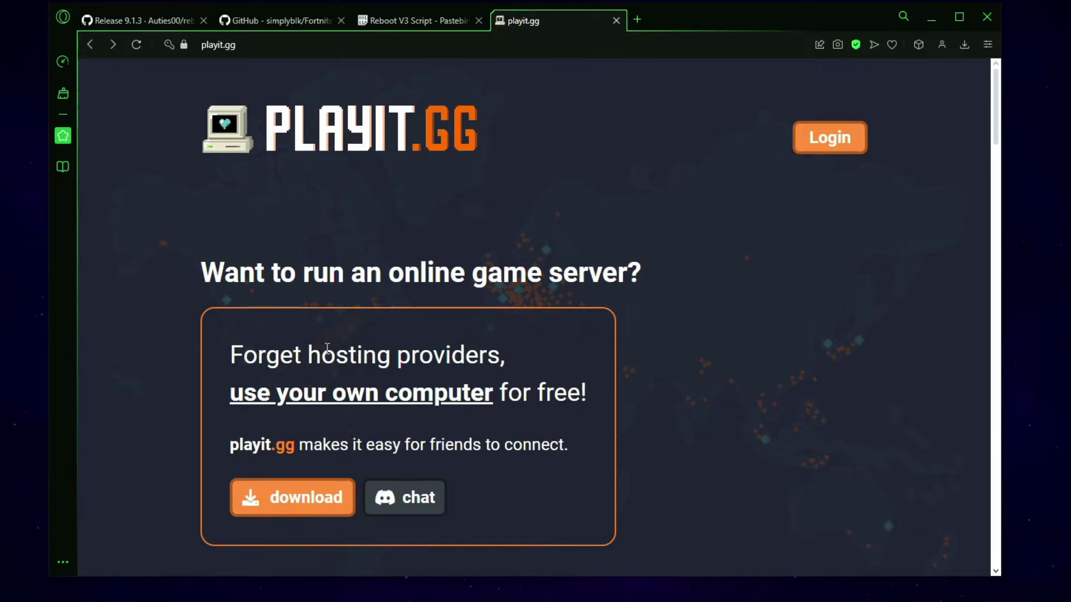
Download the 64-bit Windows installer from playit.gg and open playit-windows-x86_64-signed.msi
click(297, 494)
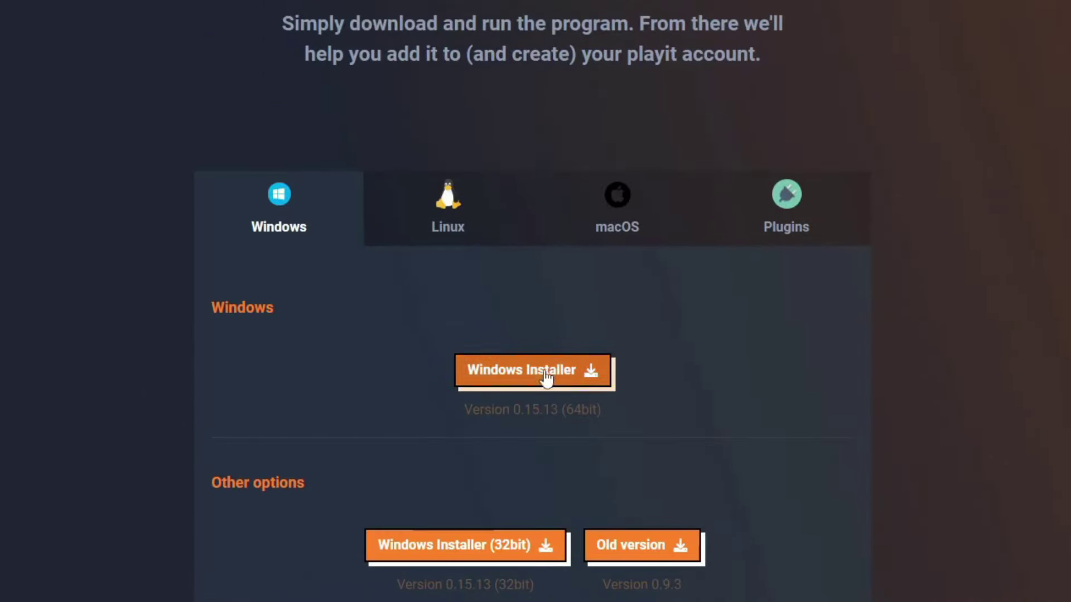
click(546, 383)
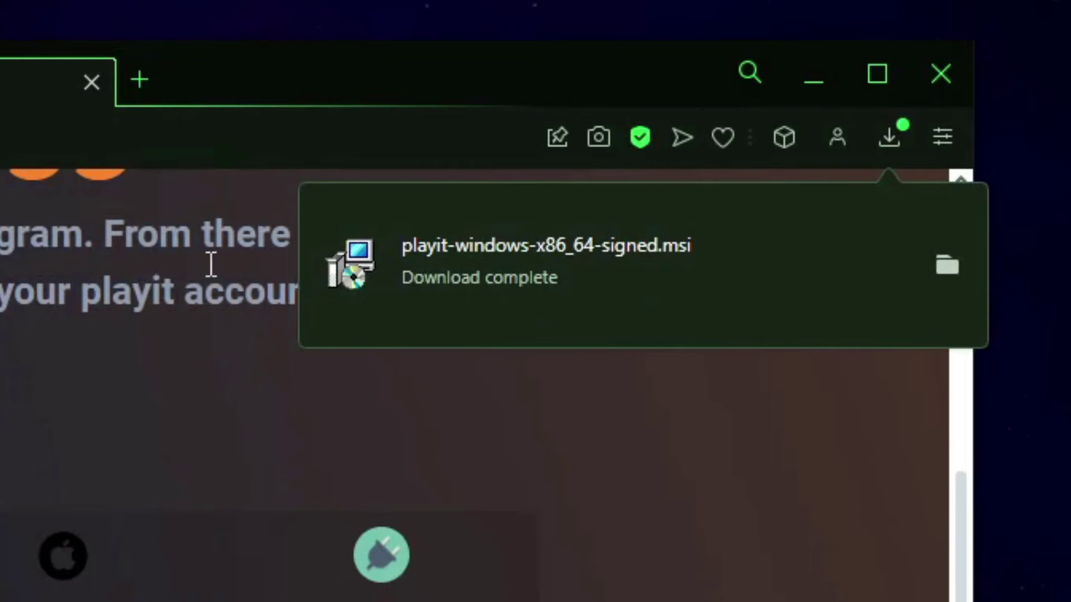
click(743, 291)
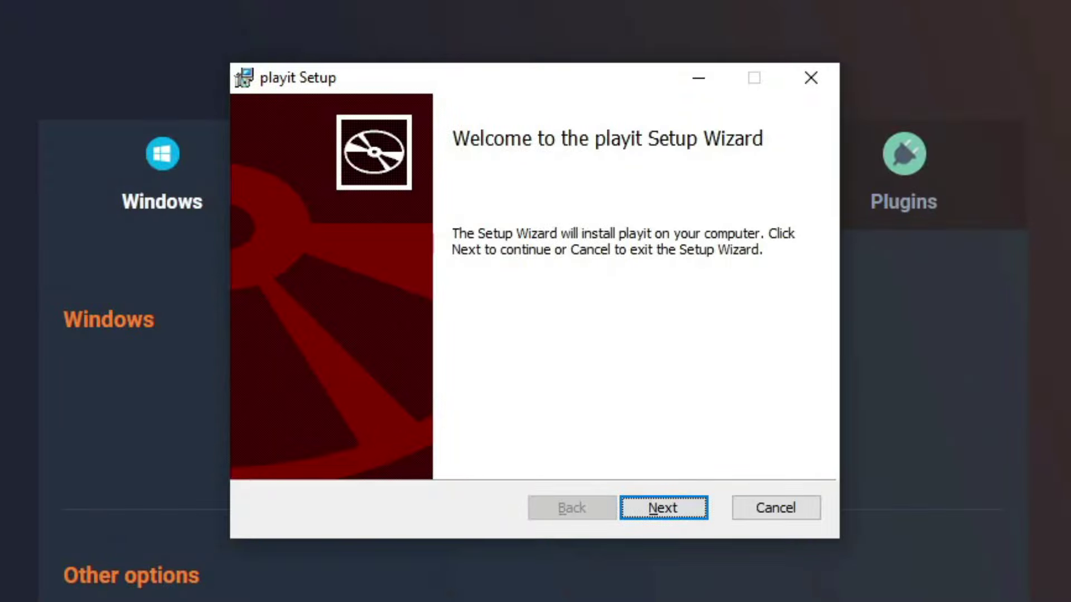
Install playit with the default features in C:\Program Files\playit_gg\
click(664, 508)
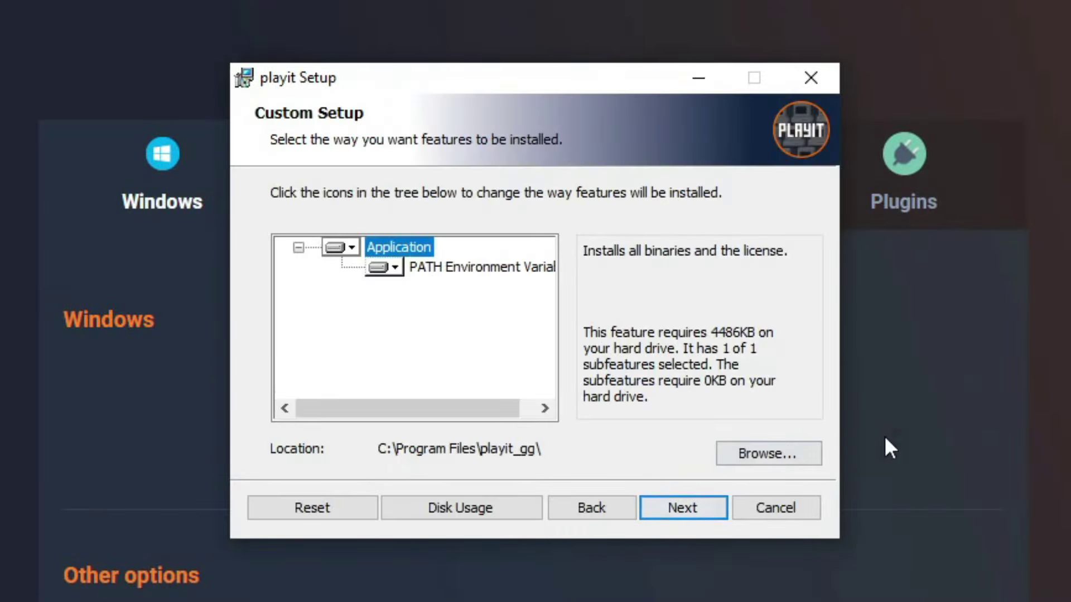
click(684, 508)
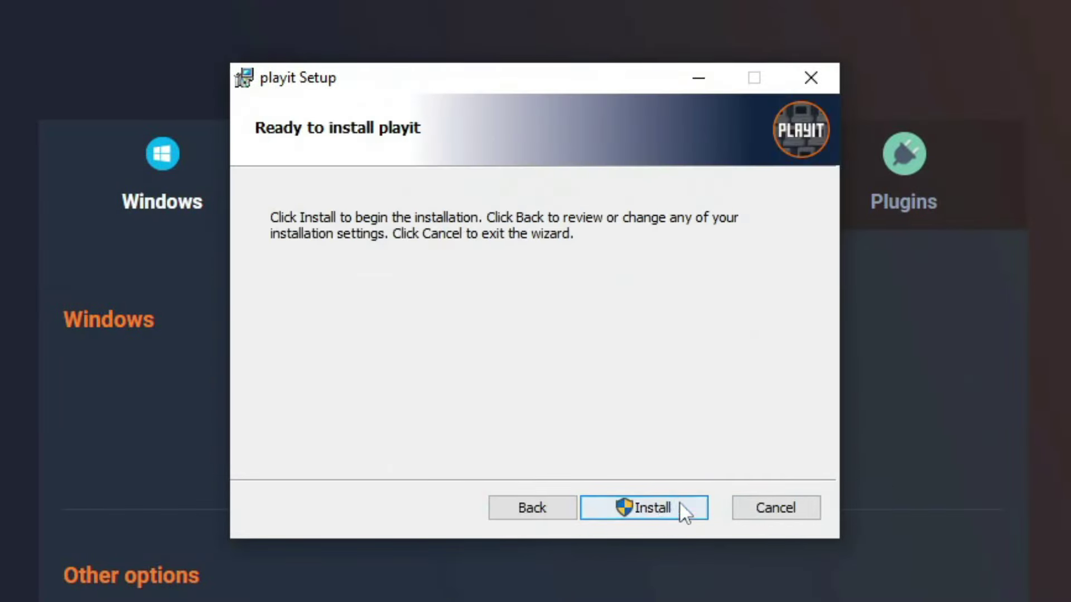
click(664, 508)
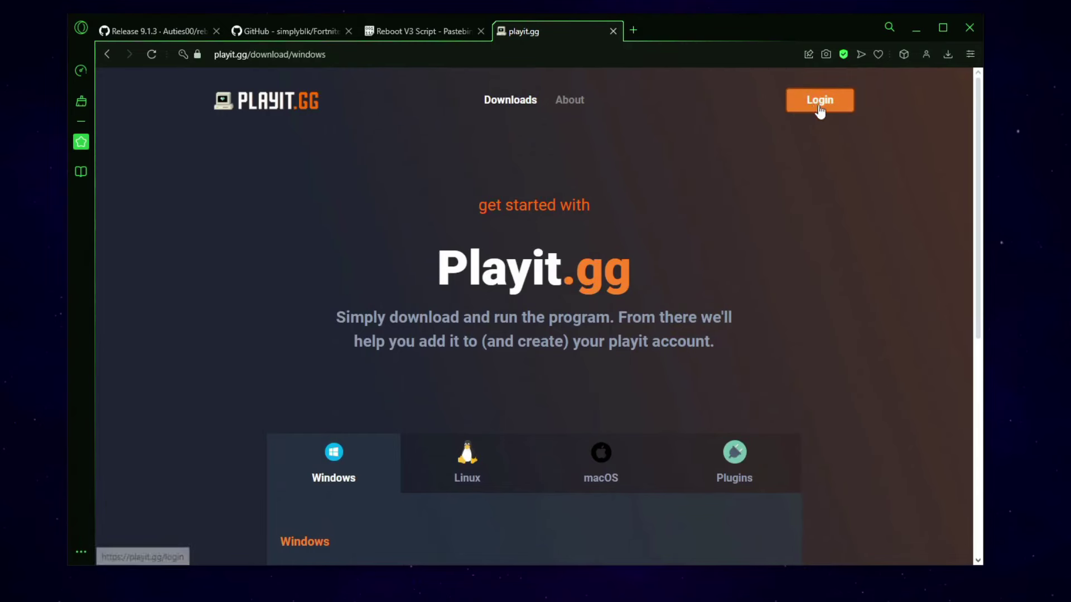
Log in on the playit.gg website and launch the installed Playit.gg program
click(825, 106)
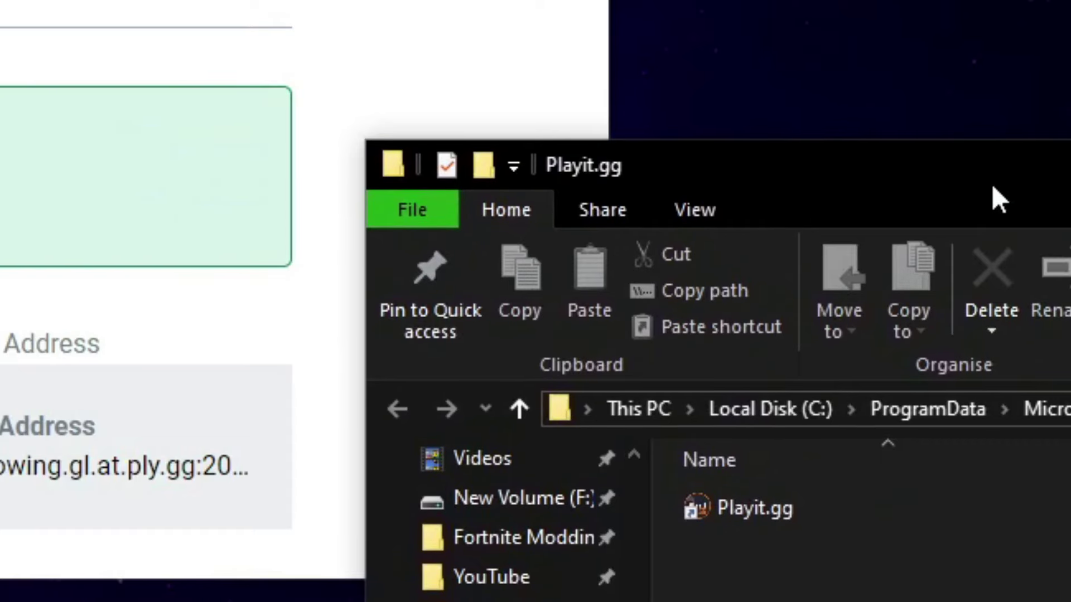
drag(992, 187, 963, 2)
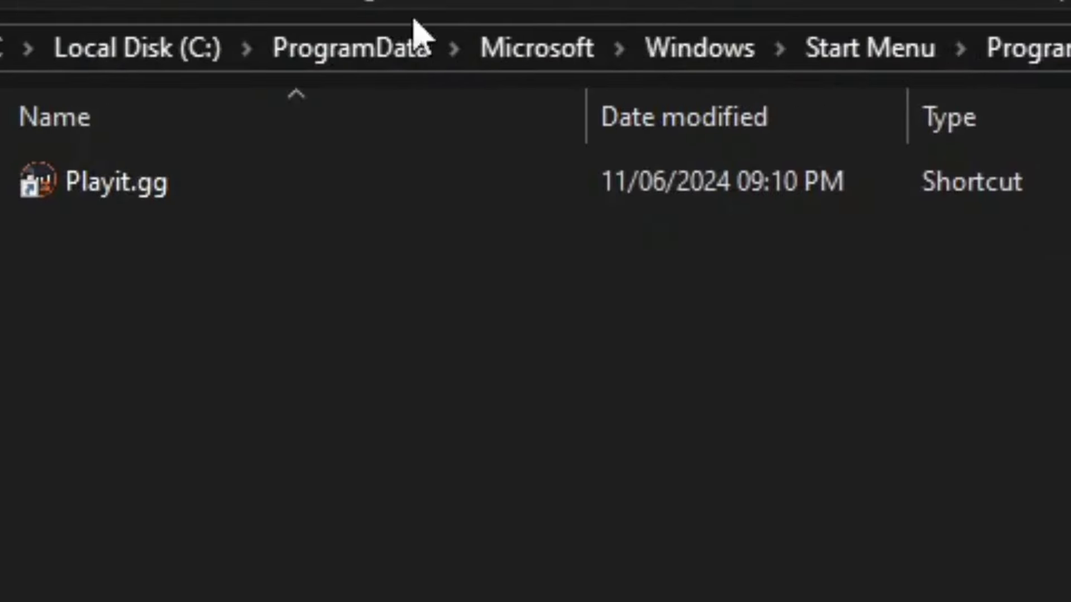
drag(452, 454, 227, 84)
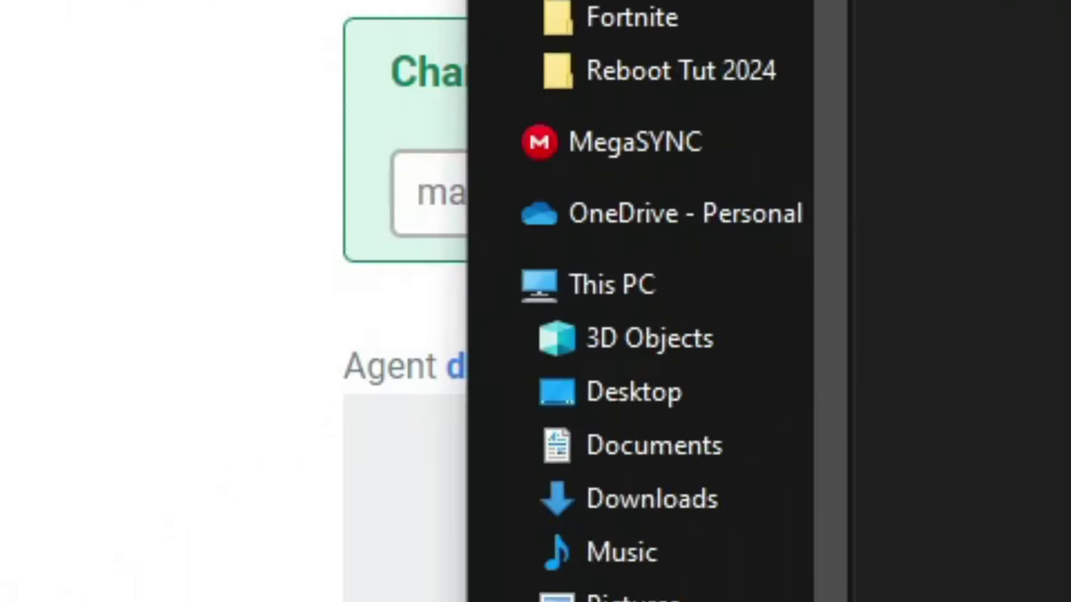
key(super)
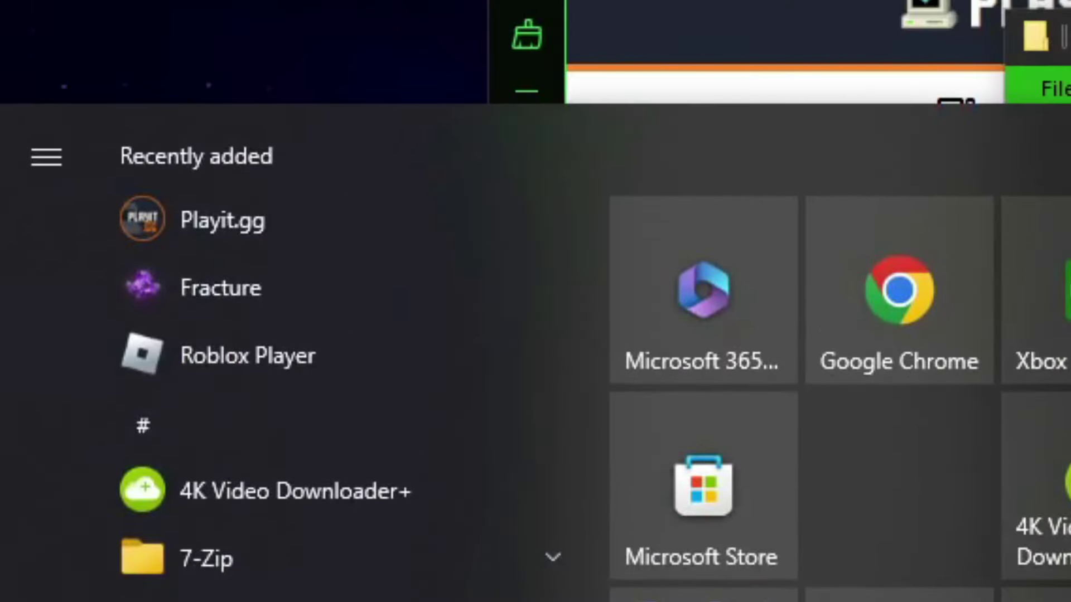
click(246, 223)
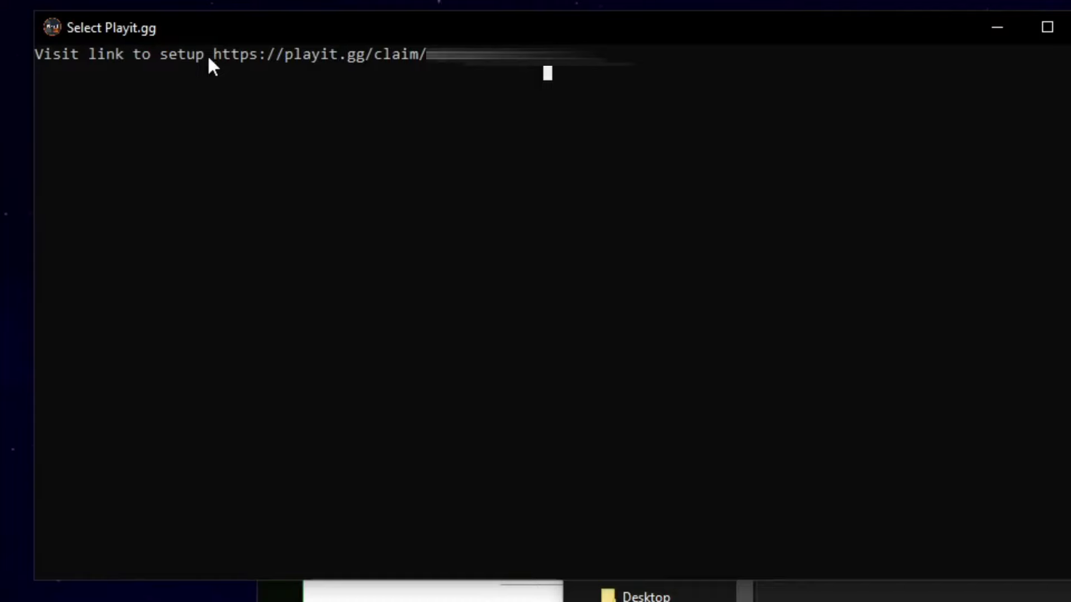
Open the setup claim link from the Playit.gg console in a new browser tab and add the program as an Assignable Agent
drag(215, 54, 452, 66)
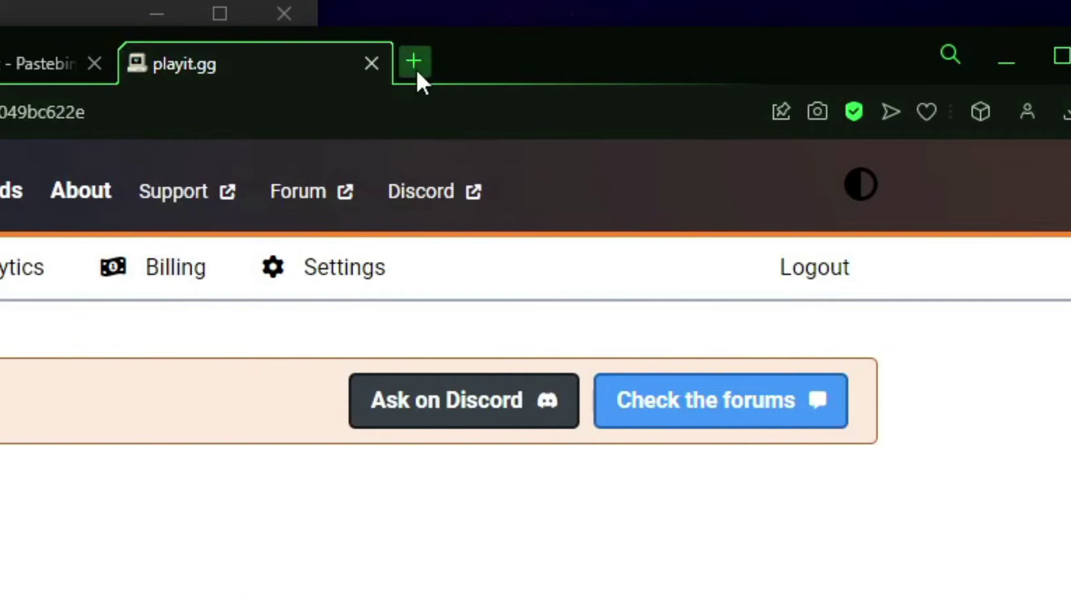
click(416, 68)
key(ctrl+v)
key(Return)
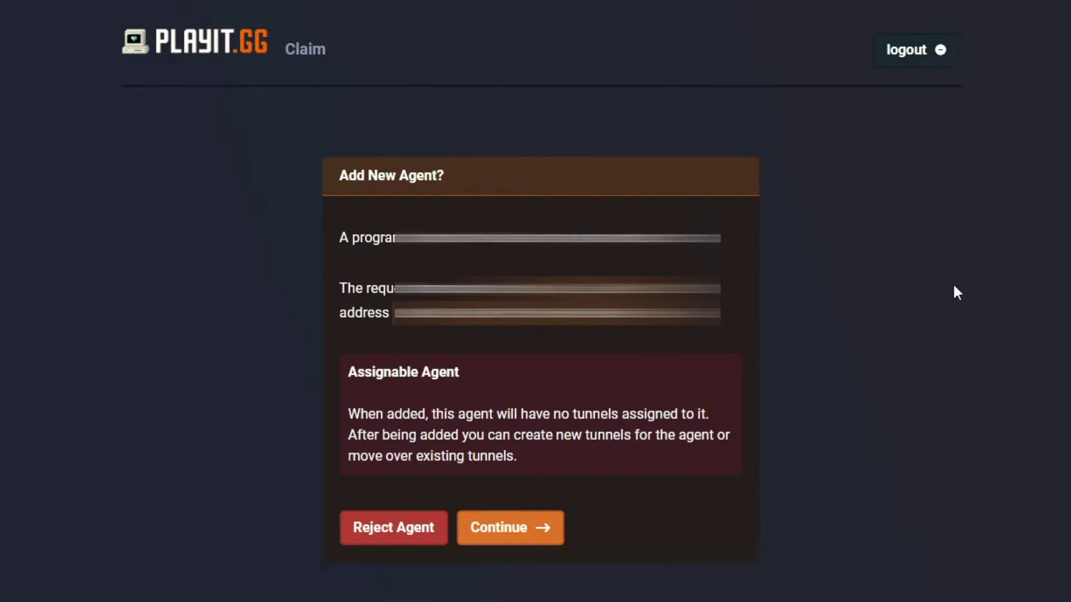
click(546, 537)
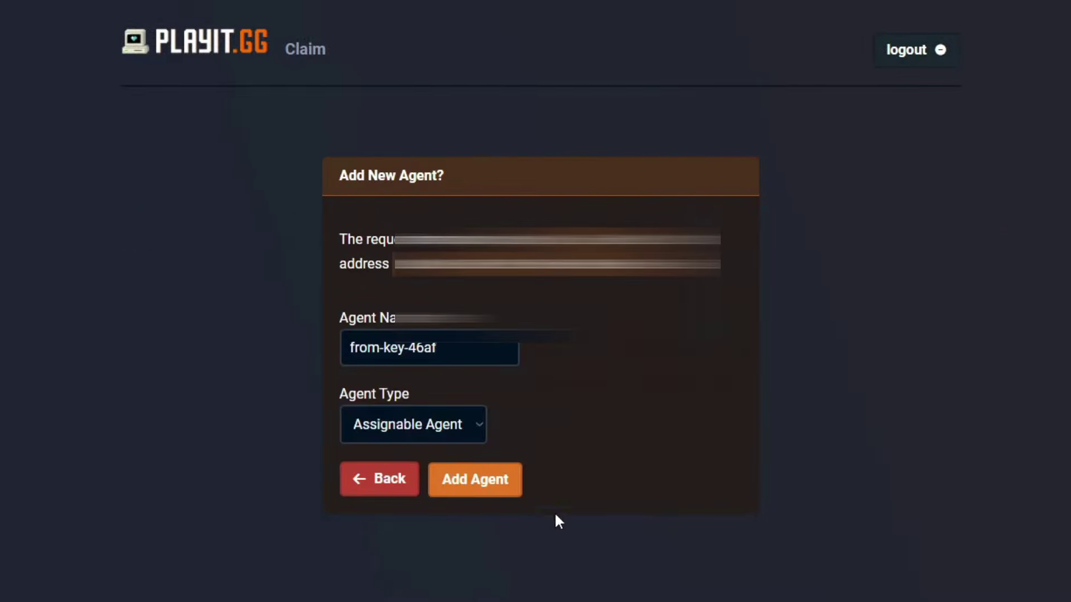
click(473, 478)
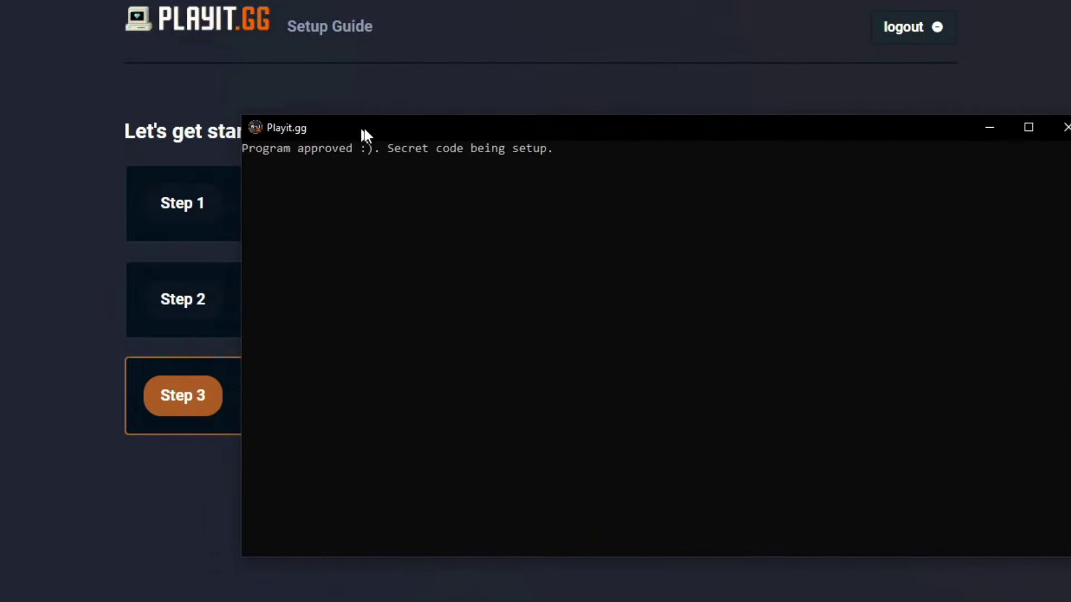
Open the tunnel link shown in the Playit.gg console in a new browser tab to reach the agent's tunnel list
drag(362, 130, 417, 117)
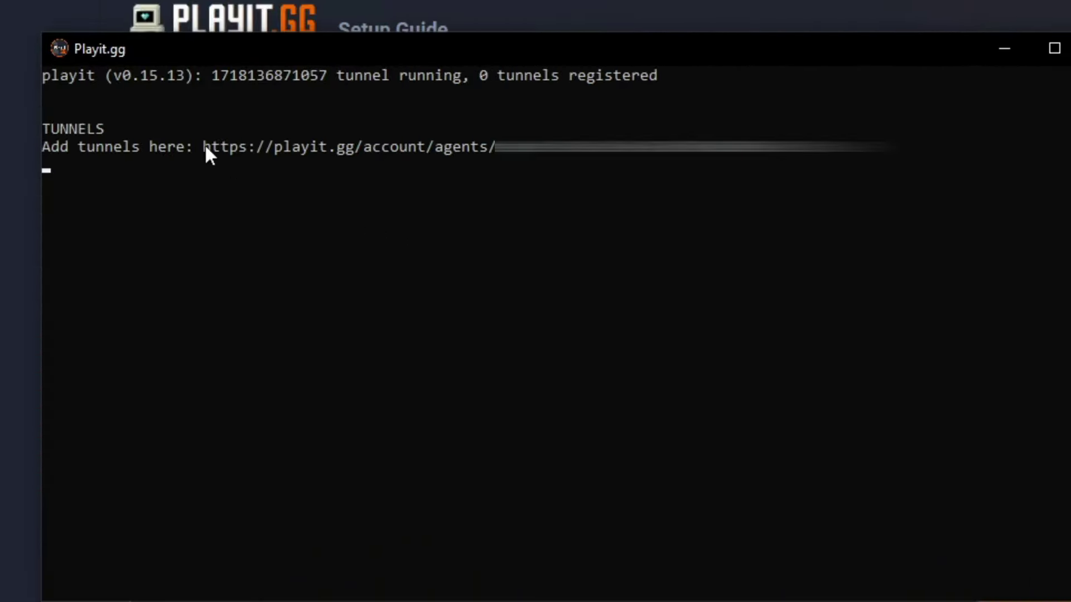
drag(205, 146, 892, 148)
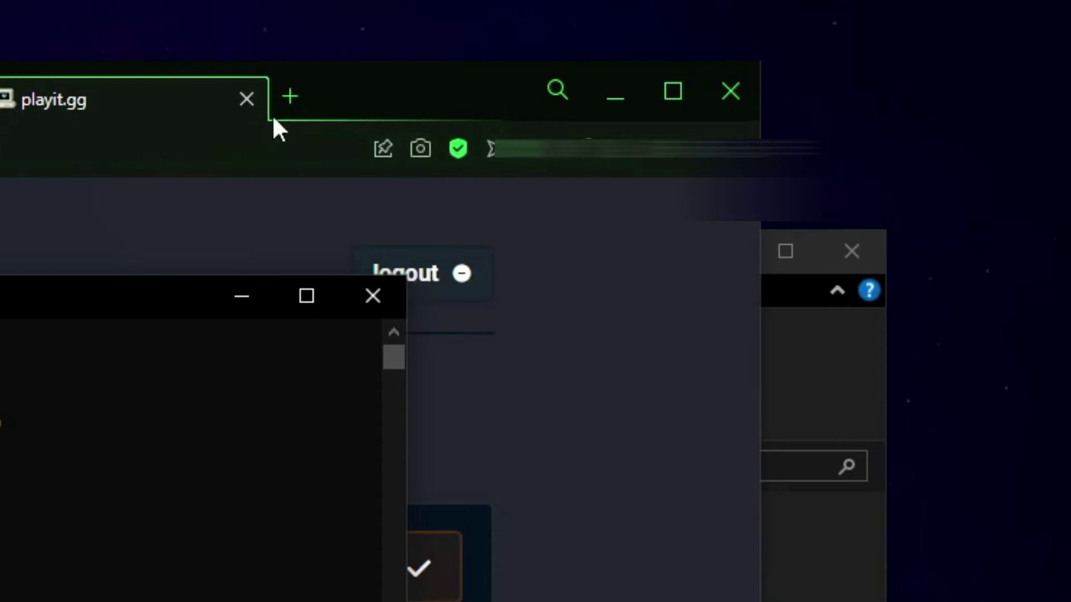
click(285, 105)
key(ctrl+v)
key(Return)
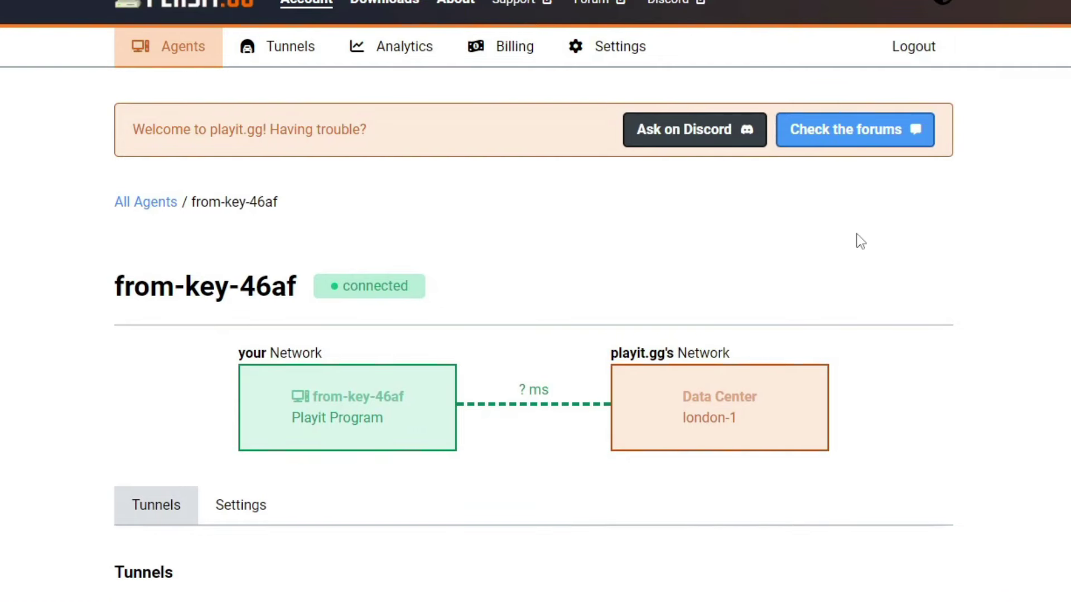
scroll(859, 257, down, 3)
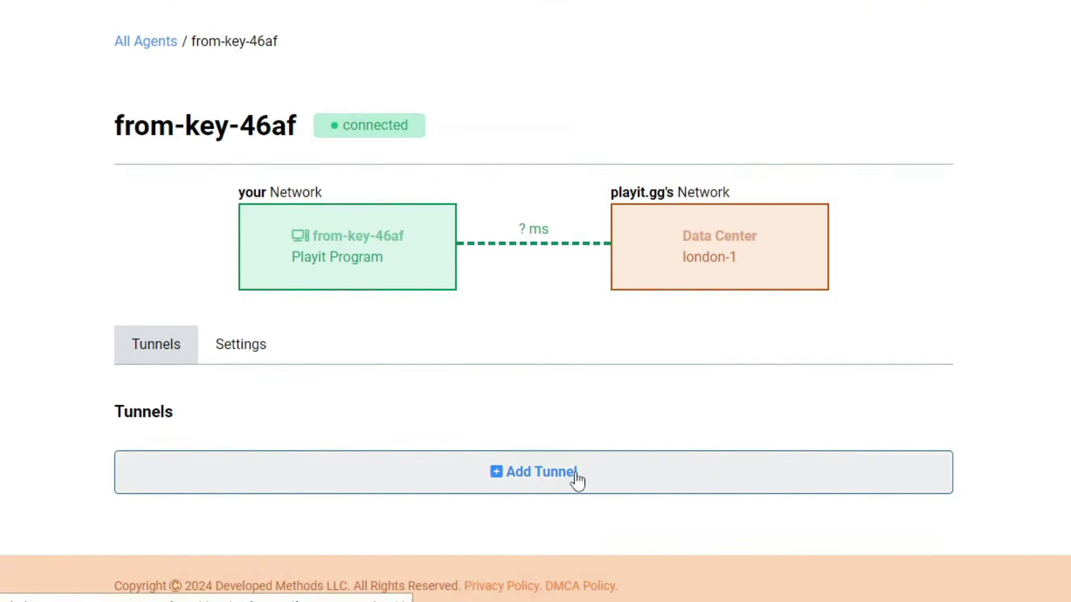
Begin adding a shared-IP tunnel with type TCP+UDP in the Global Anycast (free) region and agree not to host malware
click(574, 479)
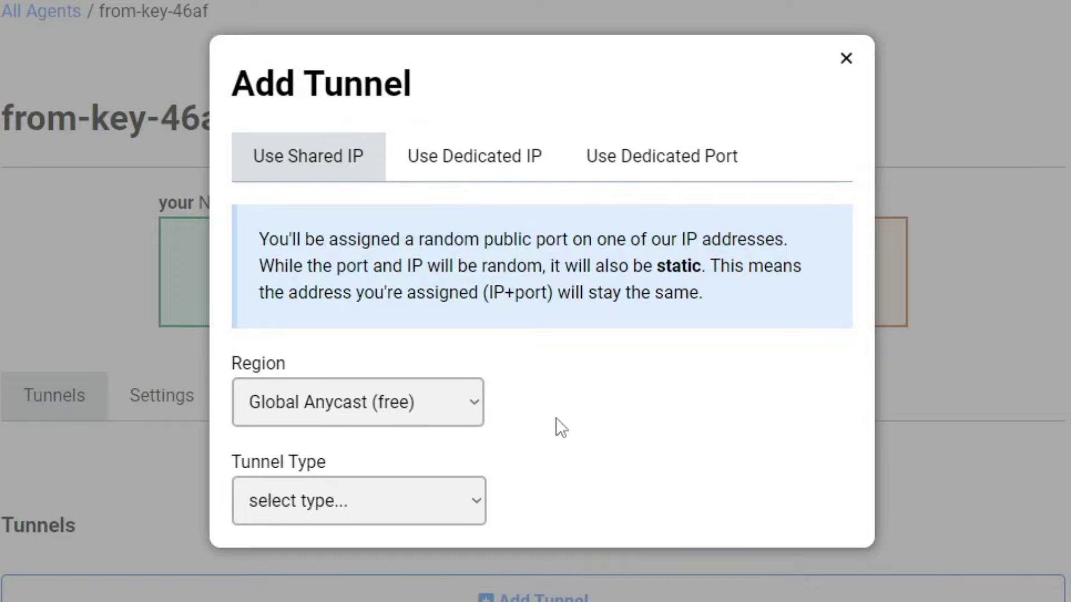
click(377, 501)
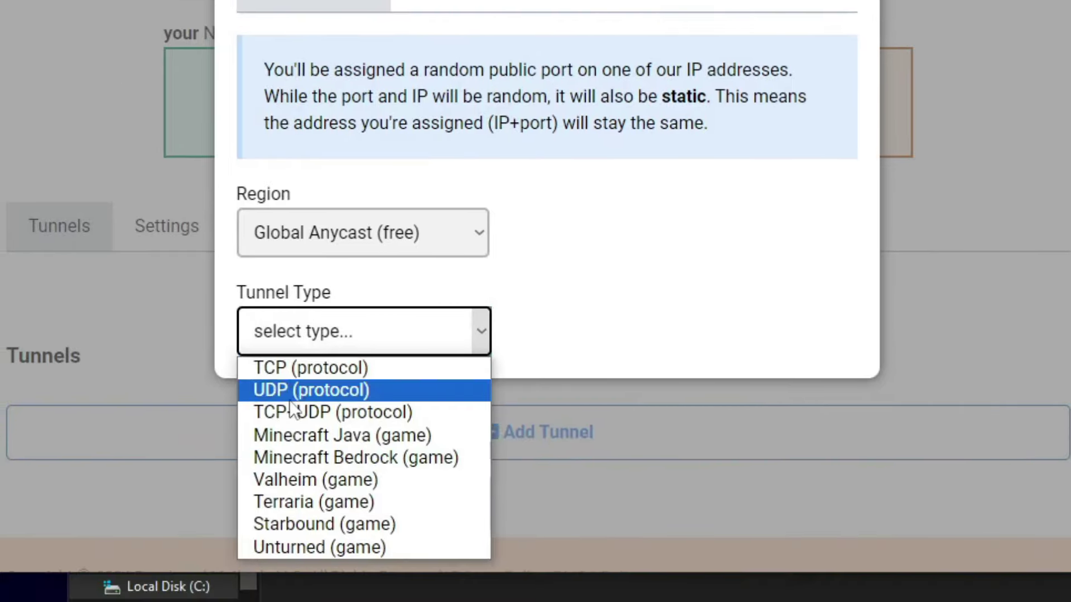
click(322, 415)
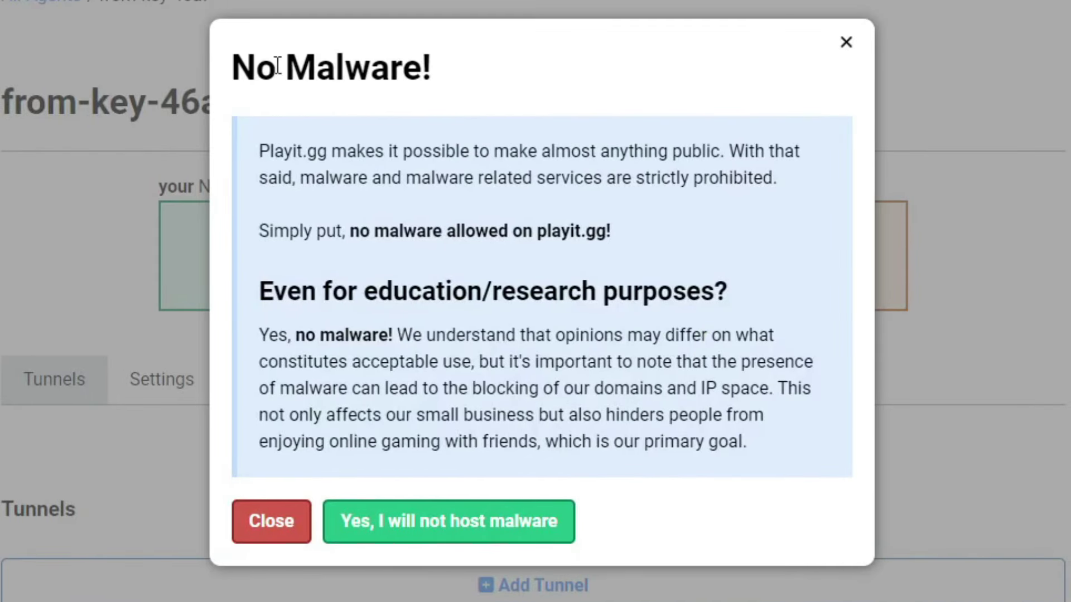
drag(425, 68, 524, 70)
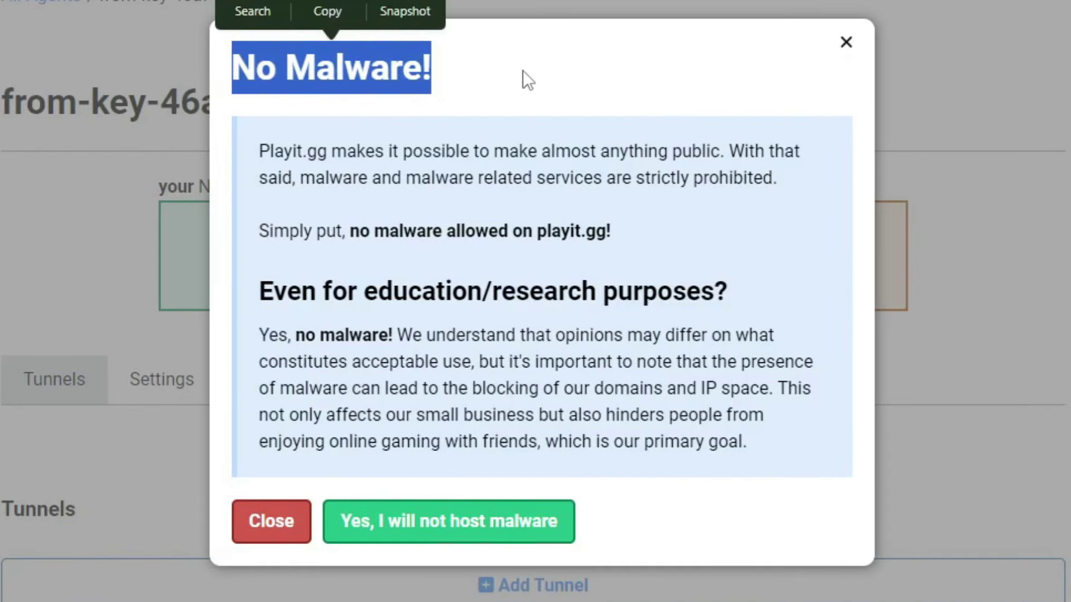
click(523, 71)
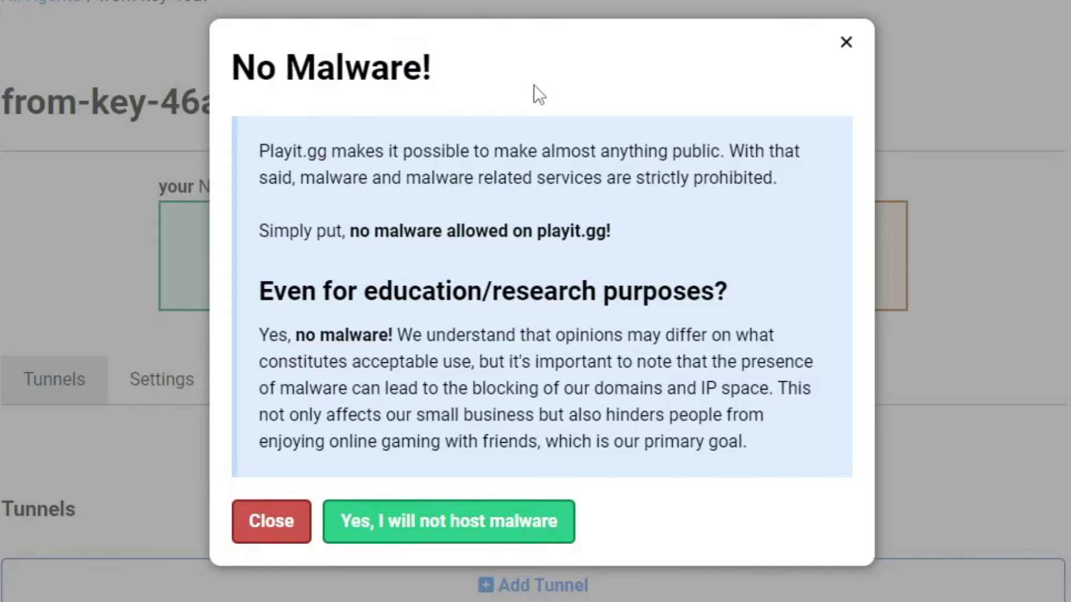
click(462, 533)
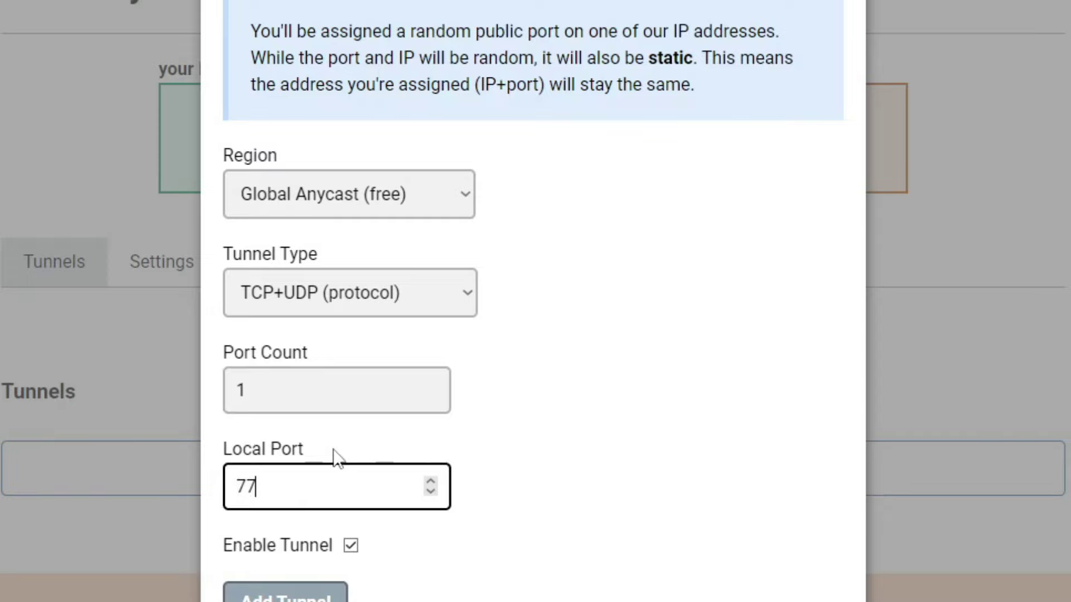
Set the tunnel's local port to 7777 and add the enabled tunnel
scroll(634, 385, down, 2)
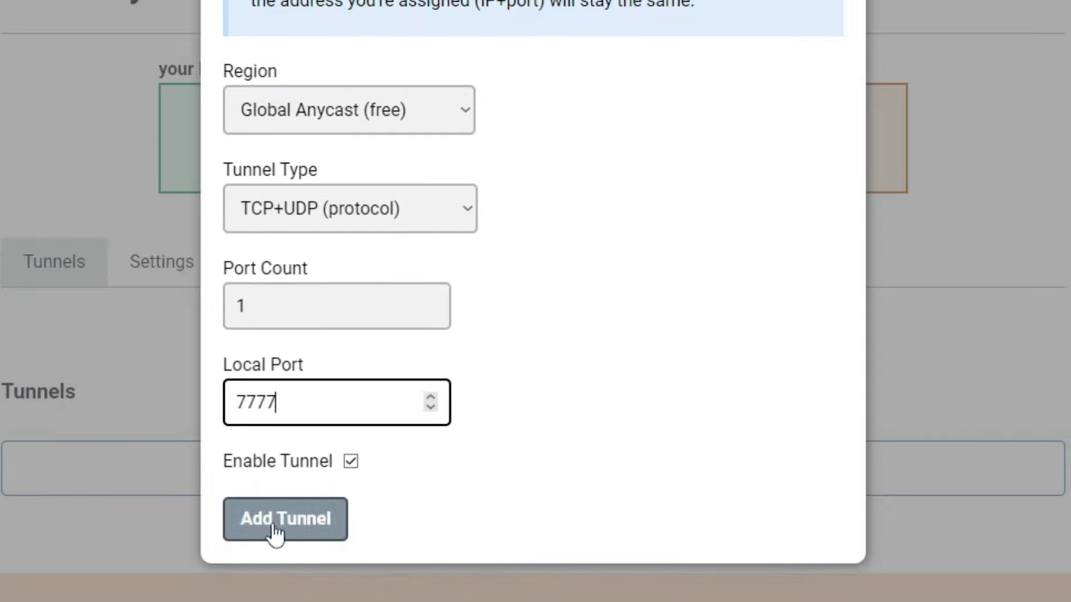
click(308, 521)
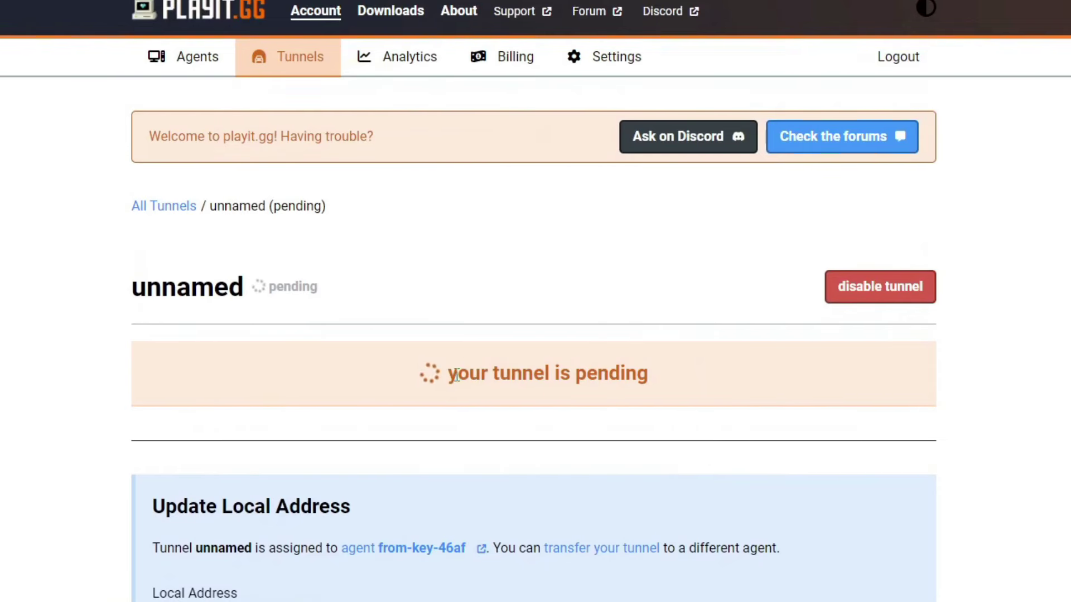
drag(644, 365, 706, 365)
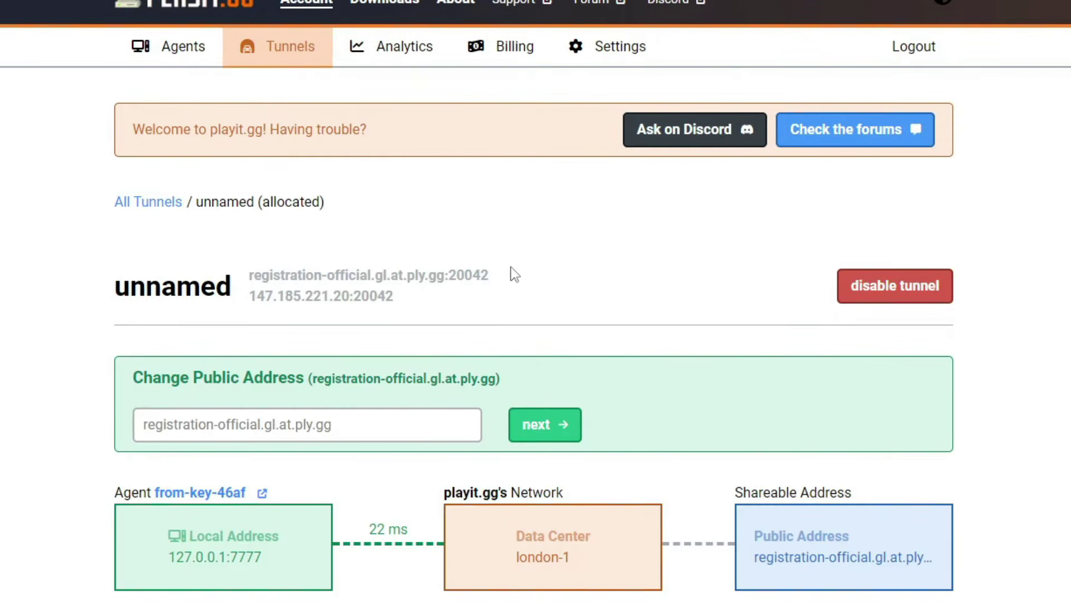
click(594, 272)
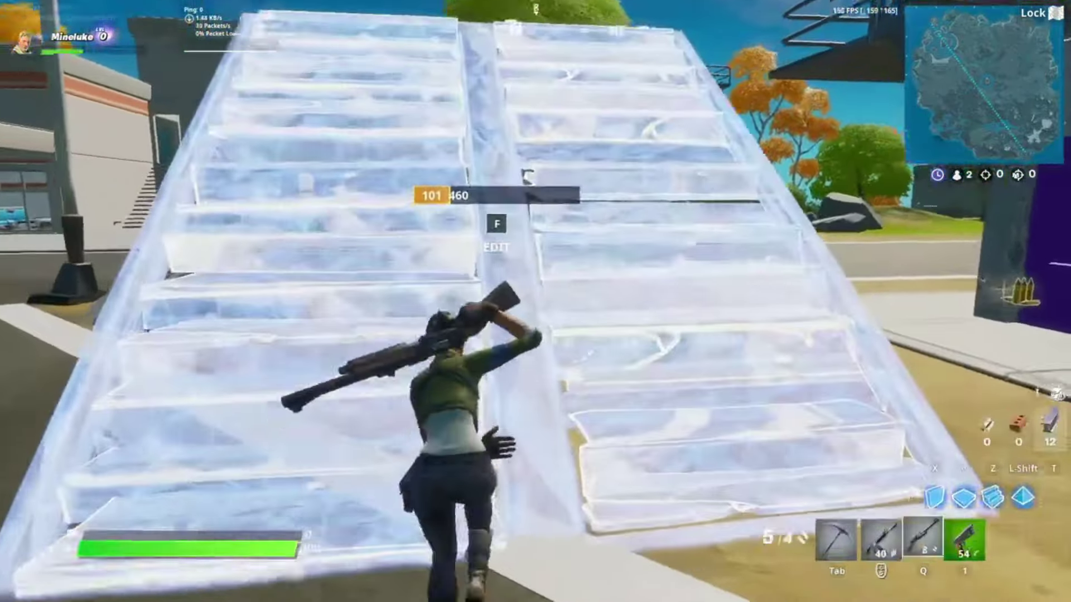
Bring up the Playit.gg console over the game lobby and place it beside the Project Reboot server window
key(Tab)
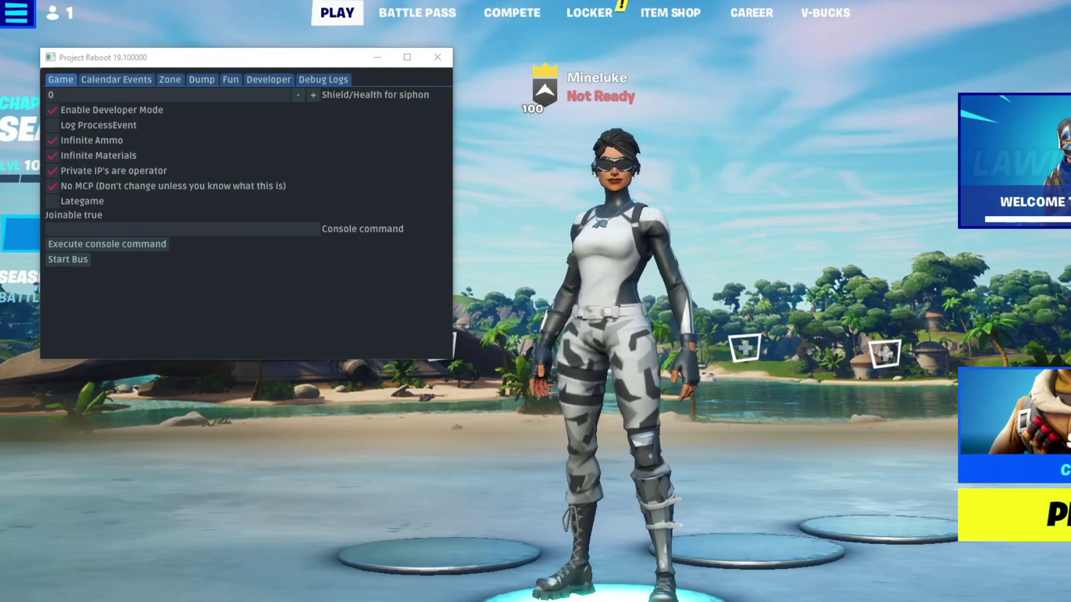
click(828, 601)
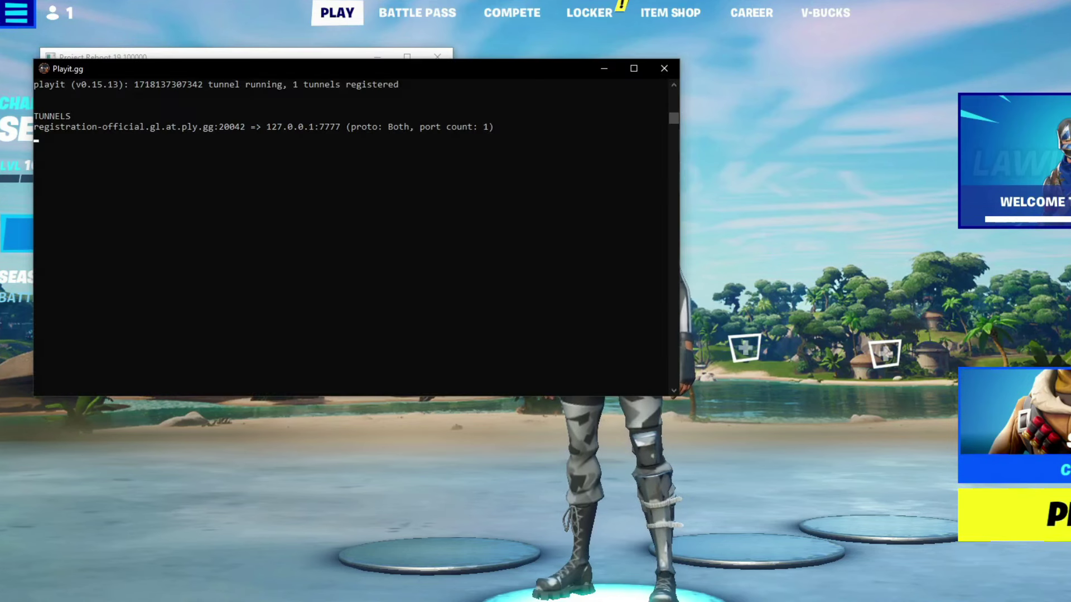
drag(299, 66, 703, 173)
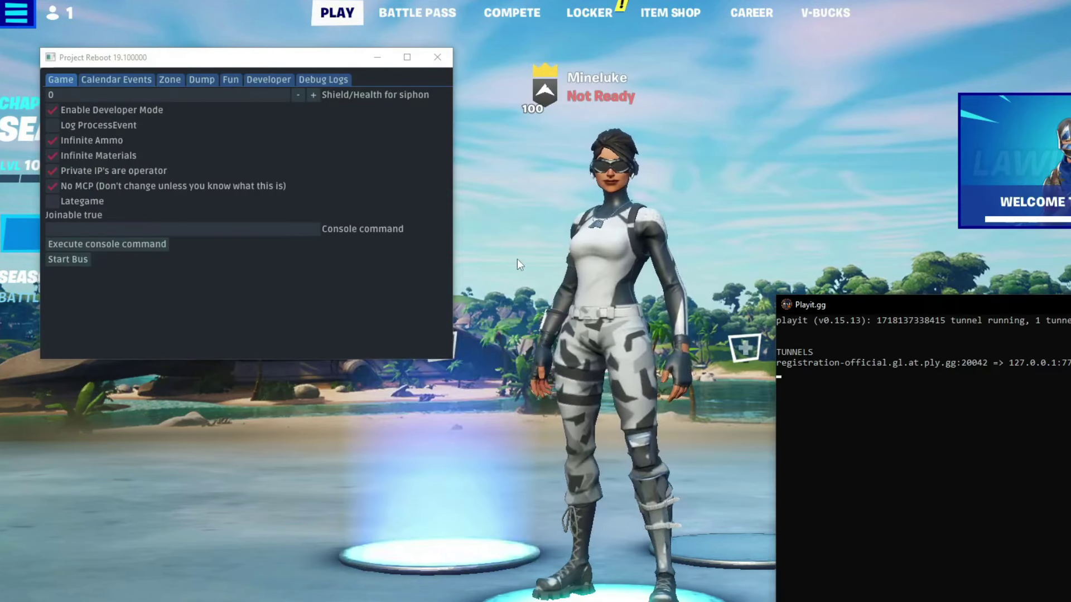
Switch to Discord and send the group chat the open command with the Playit.gg tunnel address, including its port number
drag(778, 363, 911, 366)
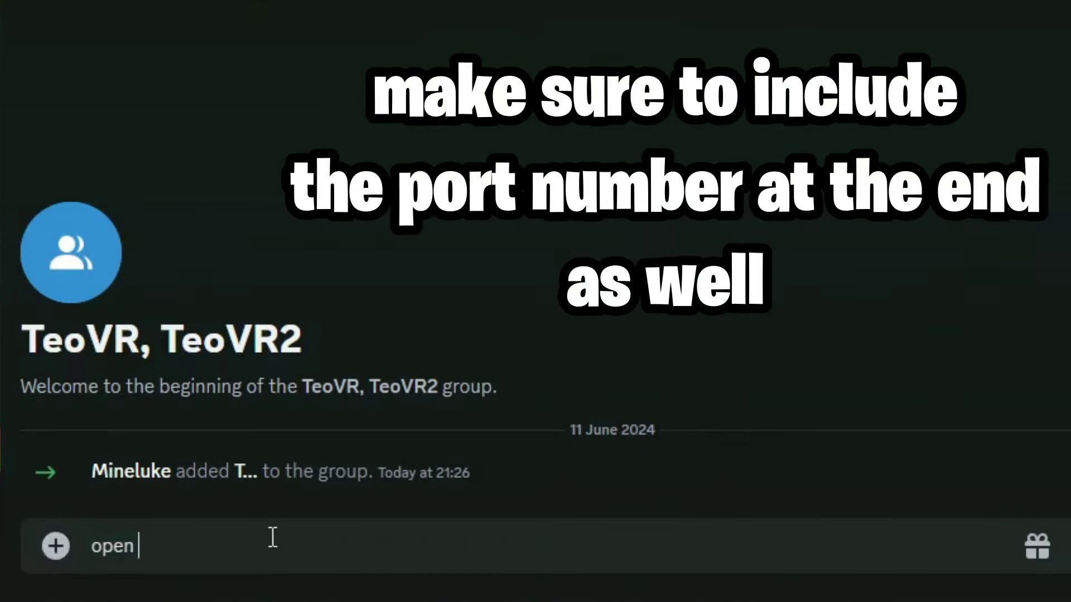
key(Return)
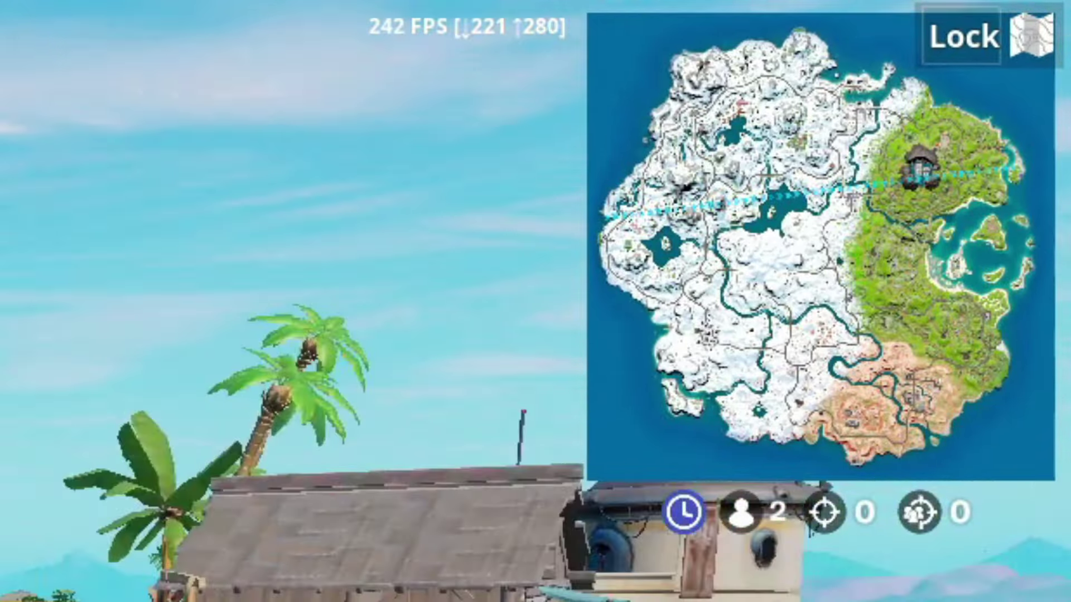
Aim the MK-Seven Assault Rifle at the other player across the water and fire repeatedly while the match waits for players
key(space)
right_click(536, 301)
key(1)
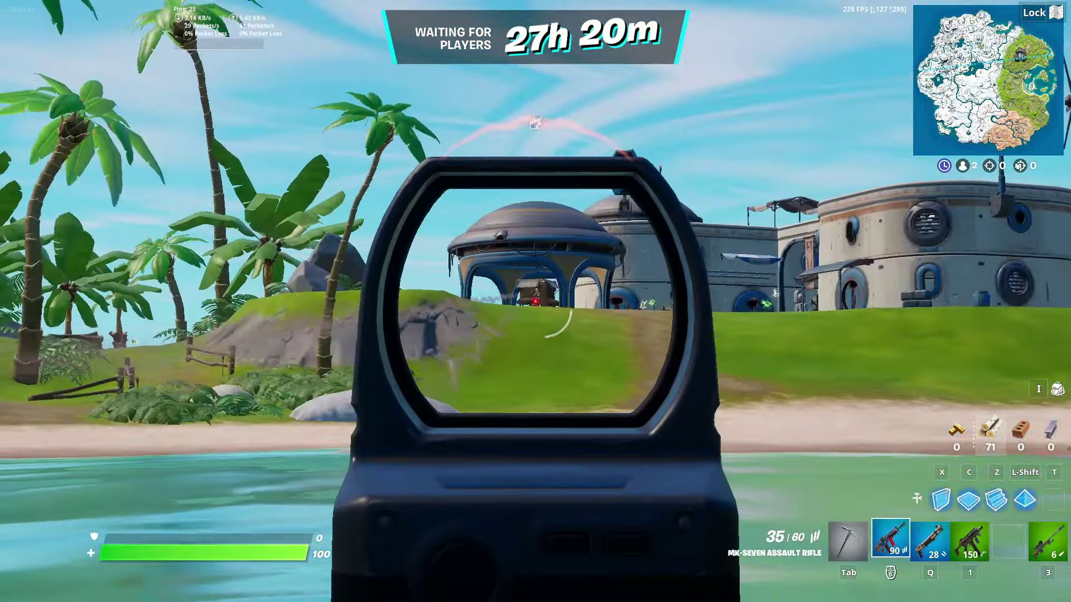
click(535, 302)
click(535, 301)
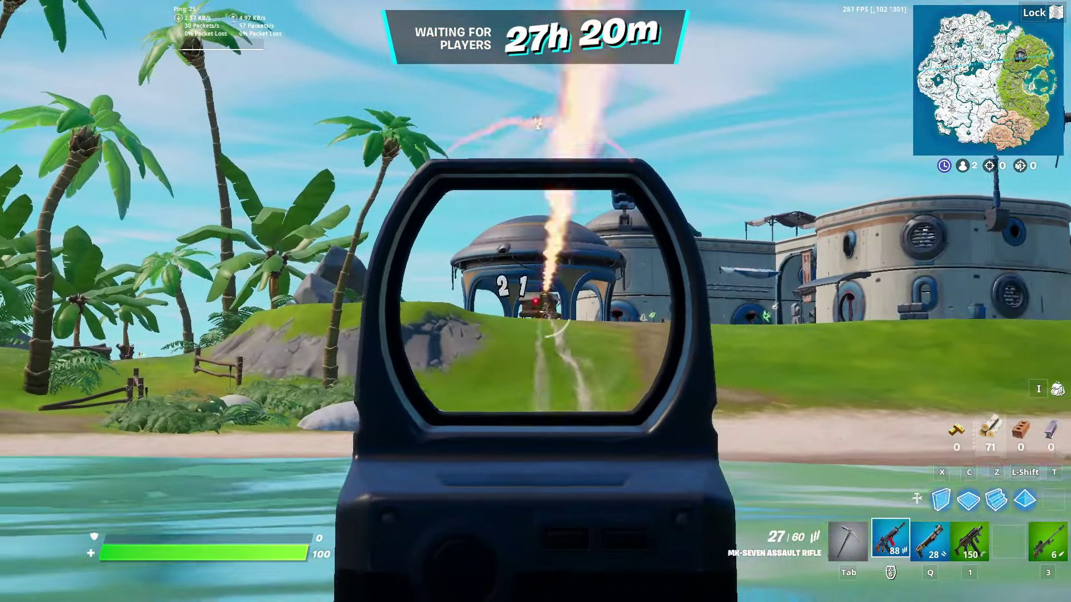
click(535, 301)
click(535, 301)
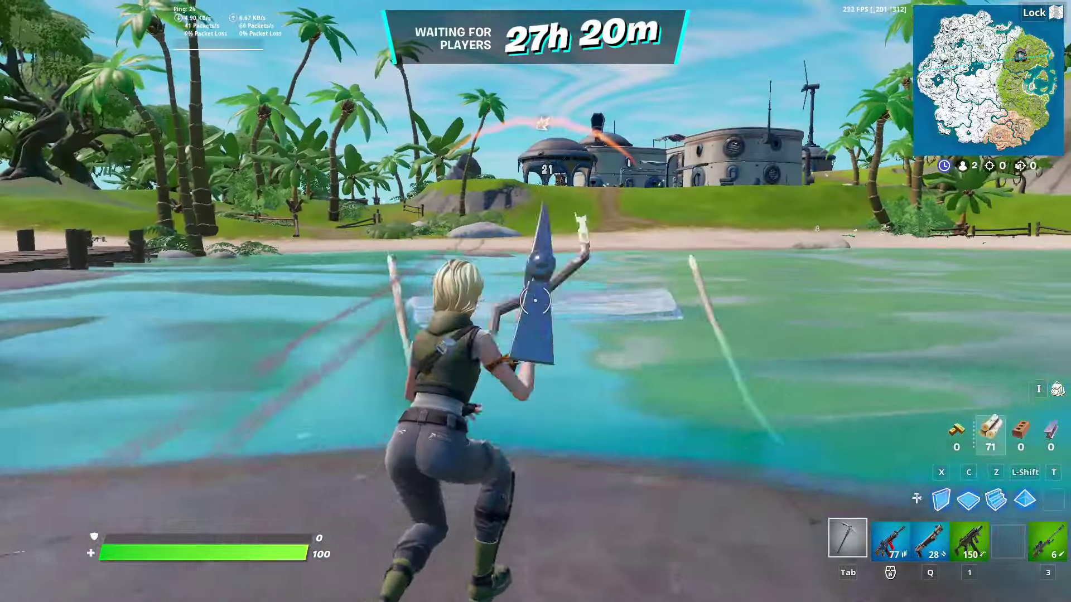
click(535, 301)
click(536, 302)
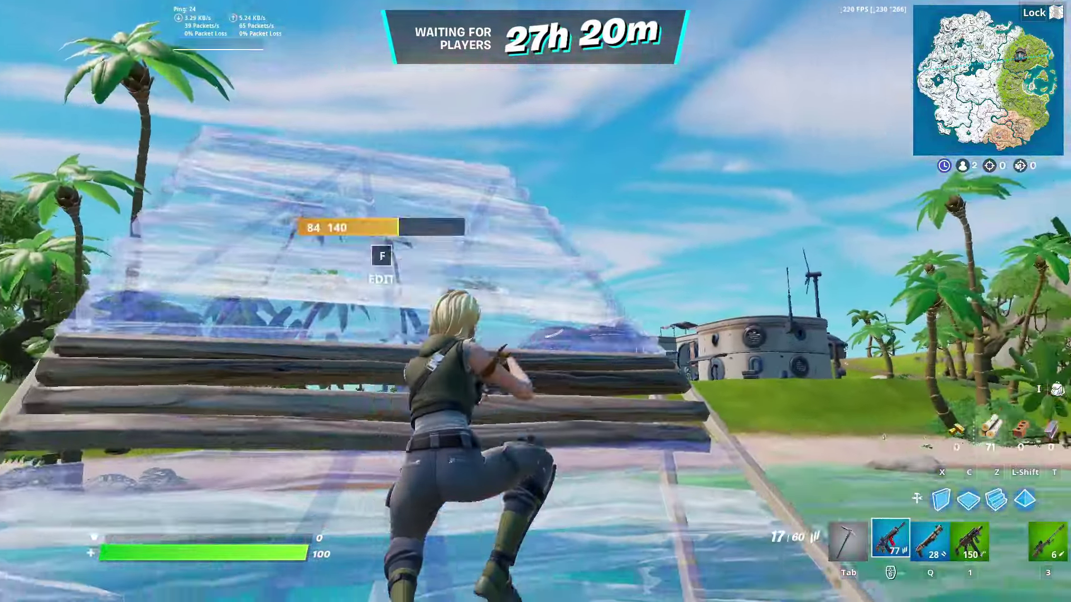
click(536, 301)
click(536, 301)
Equip the Striker Pump Shotgun and attack the other player near the beach while placing building pieces
key(q)
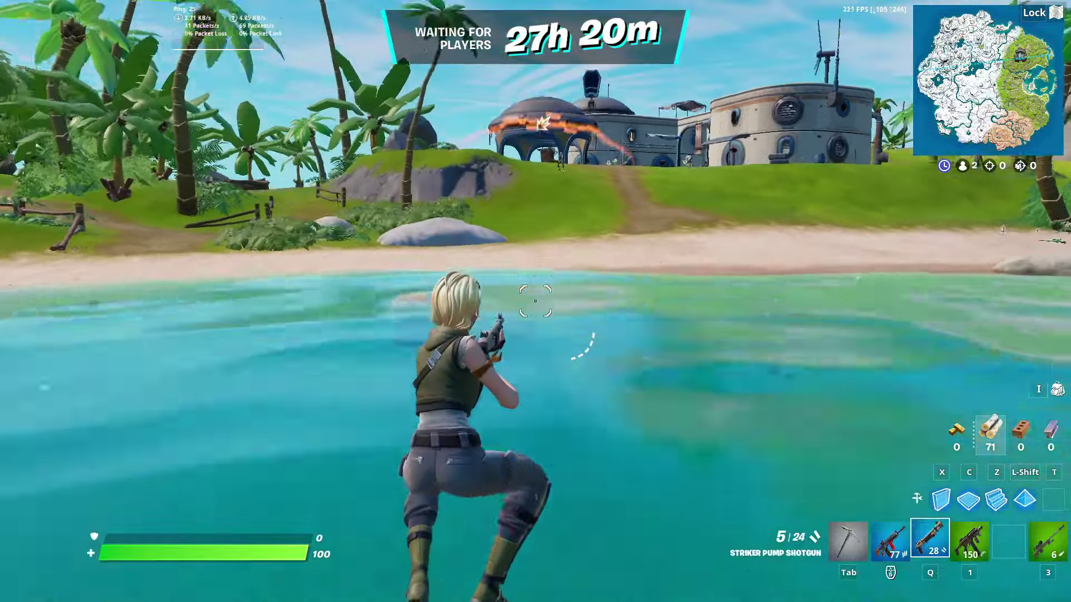
click(535, 301)
key(x)
key(c)
click(535, 301)
key(x)
click(536, 302)
key(z)
click(535, 301)
key(q)
key(c)
key(q)
key(c)
key(q)
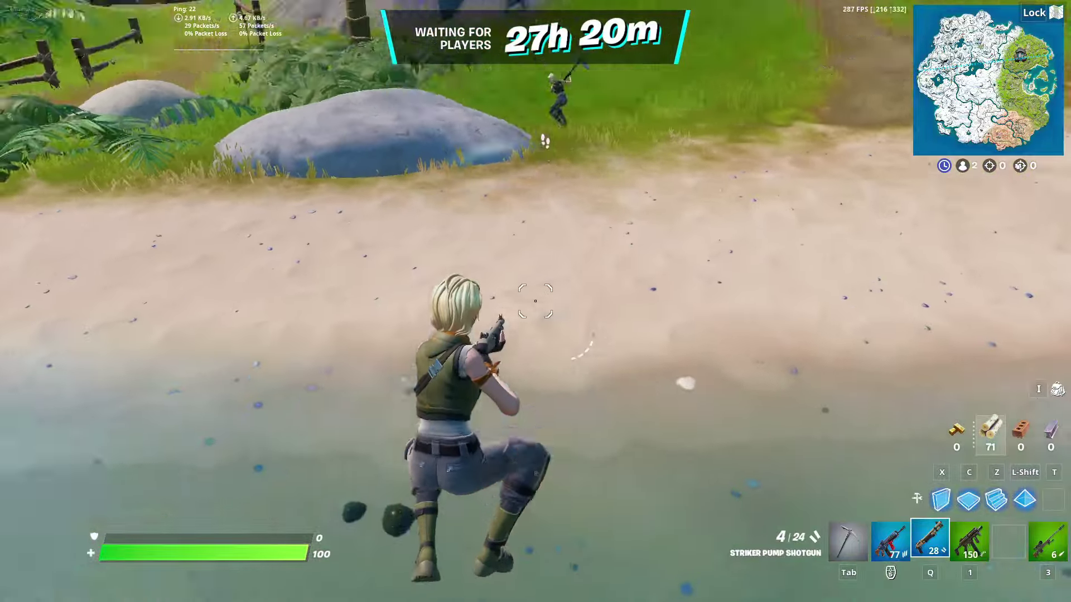
Equip the pickaxe and emote beside the other player on the beach
key(Tab)
key(b)
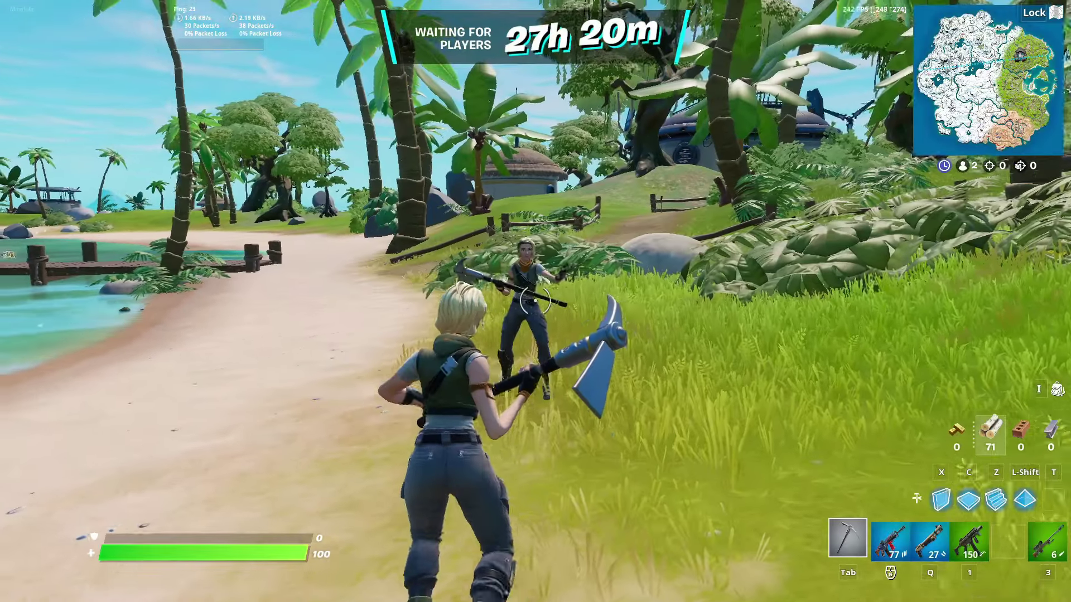
key(b)
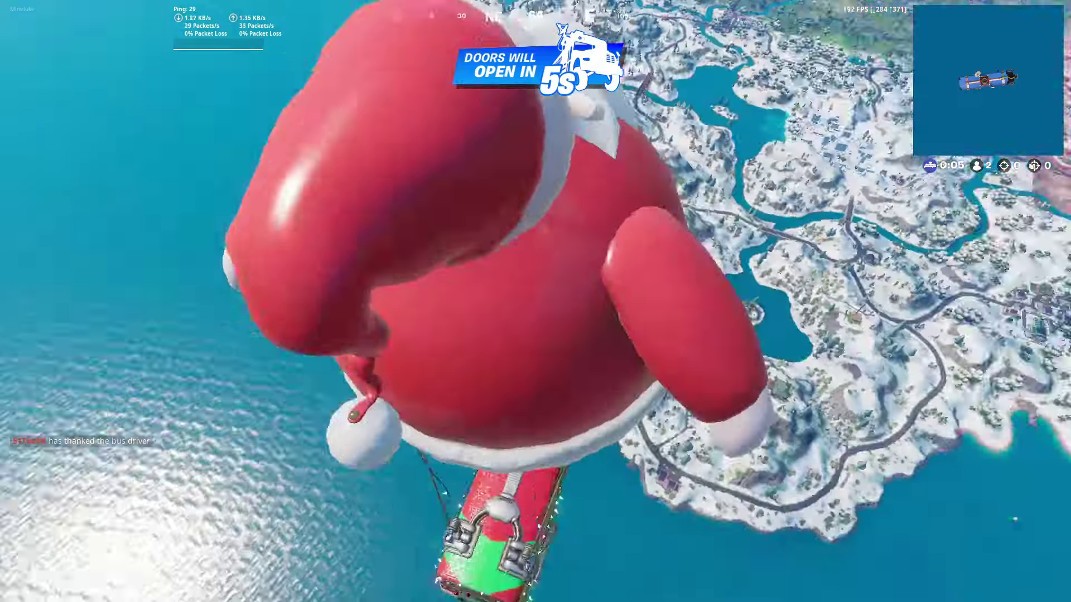
Thank the bus driver while aboard the battle bus and check the island map
key(b)
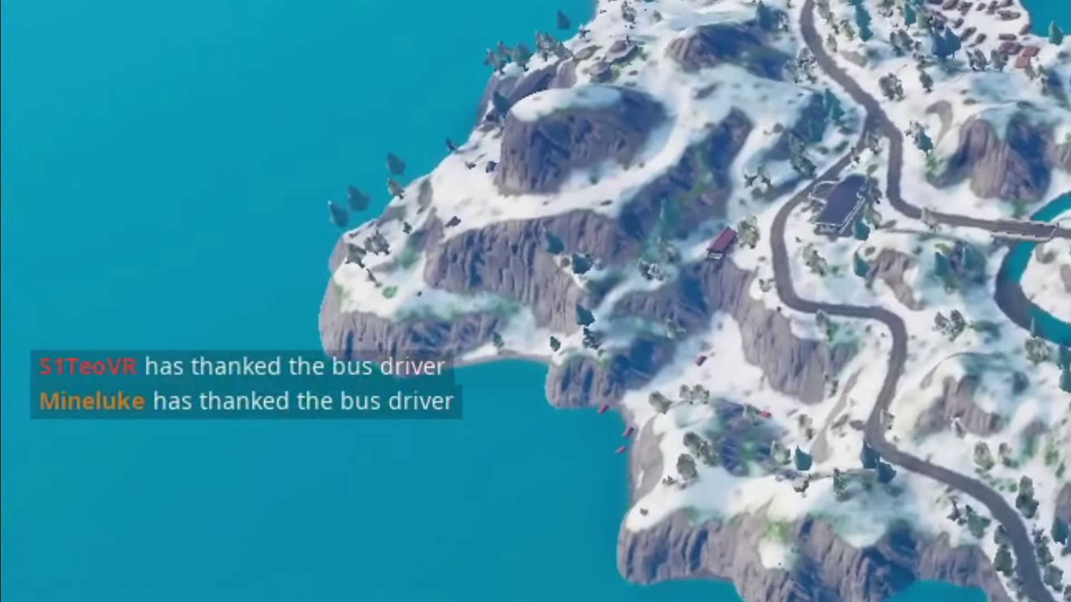
key(m)
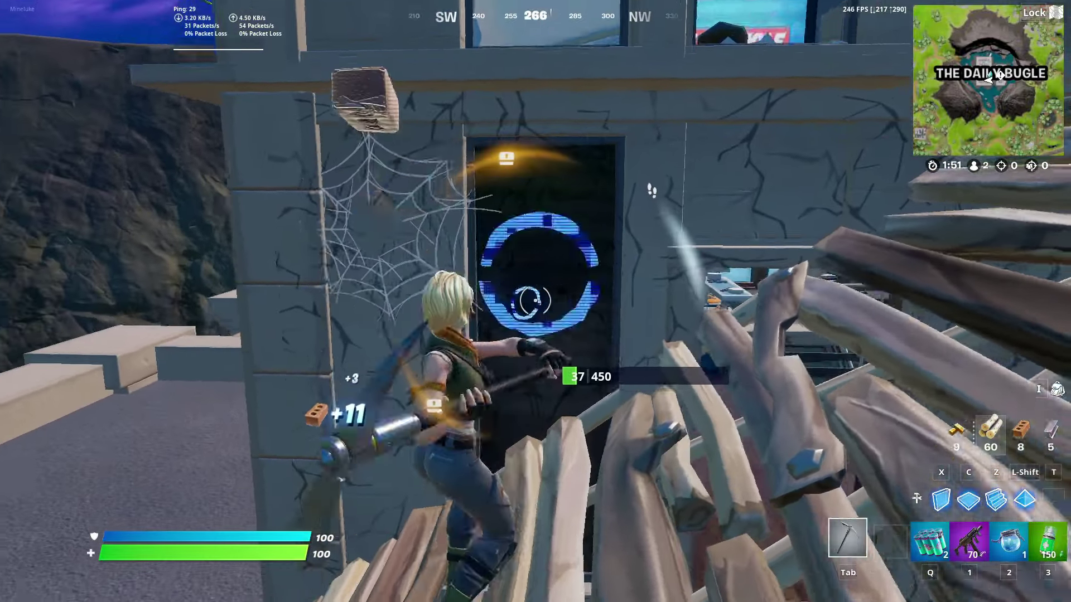
Break through the building wall at The Daily Bugle with the pickaxe and pick up Spider-Man's Web Shooters
click(536, 301)
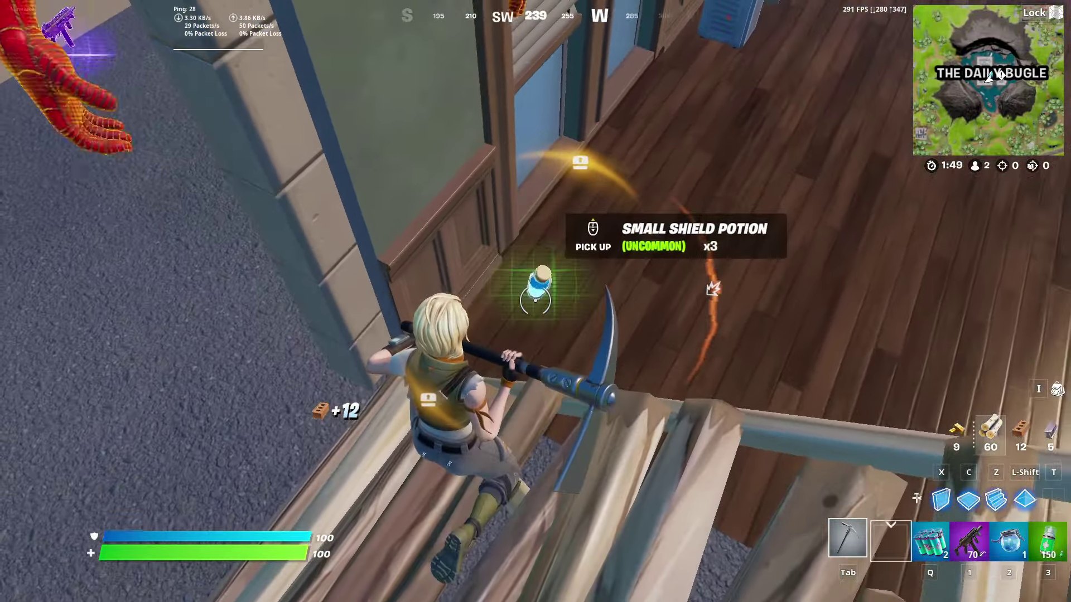
key(e)
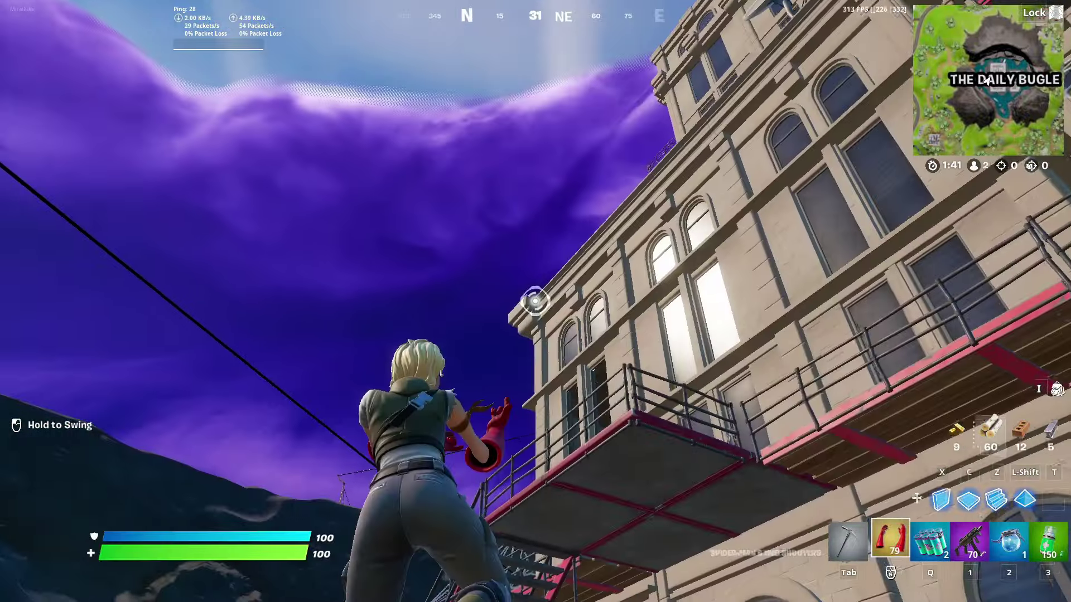
Swing around the buildings of The Daily Bugle using Spider-Man's Web Shooters
click(535, 301)
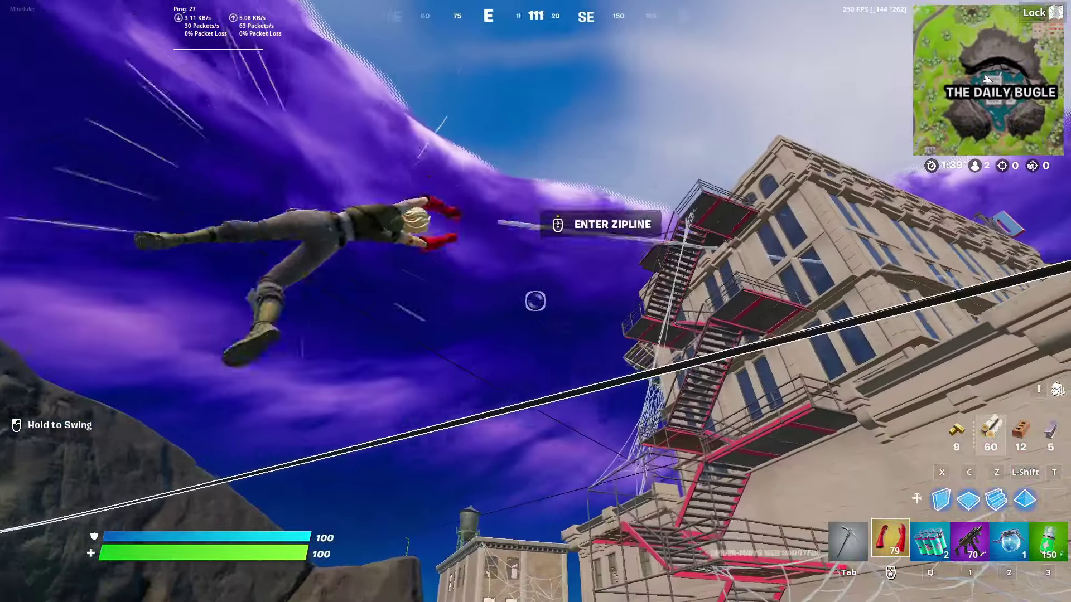
click(535, 301)
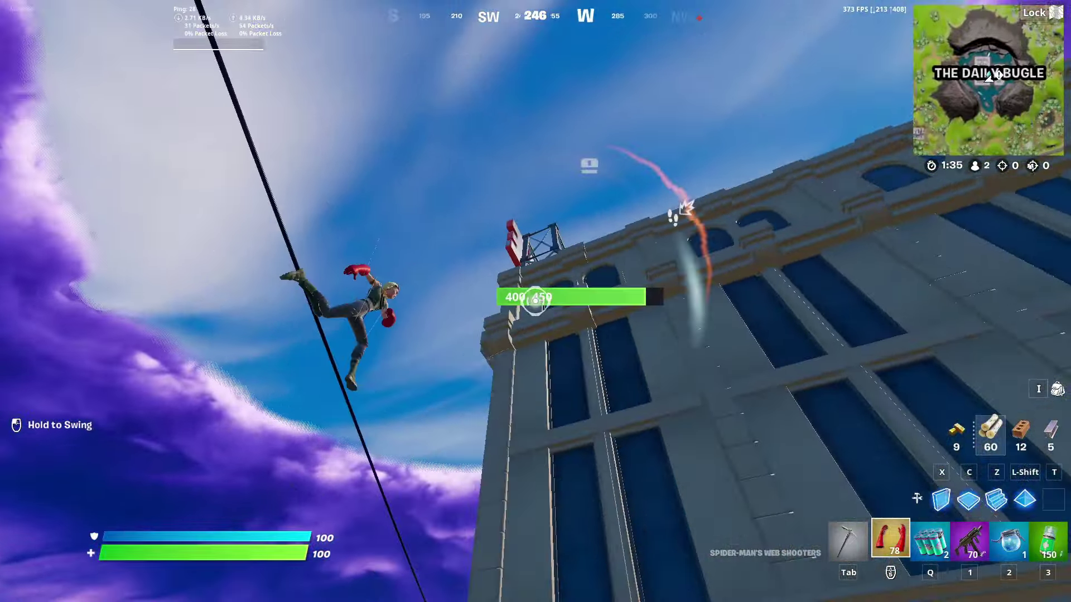
click(535, 301)
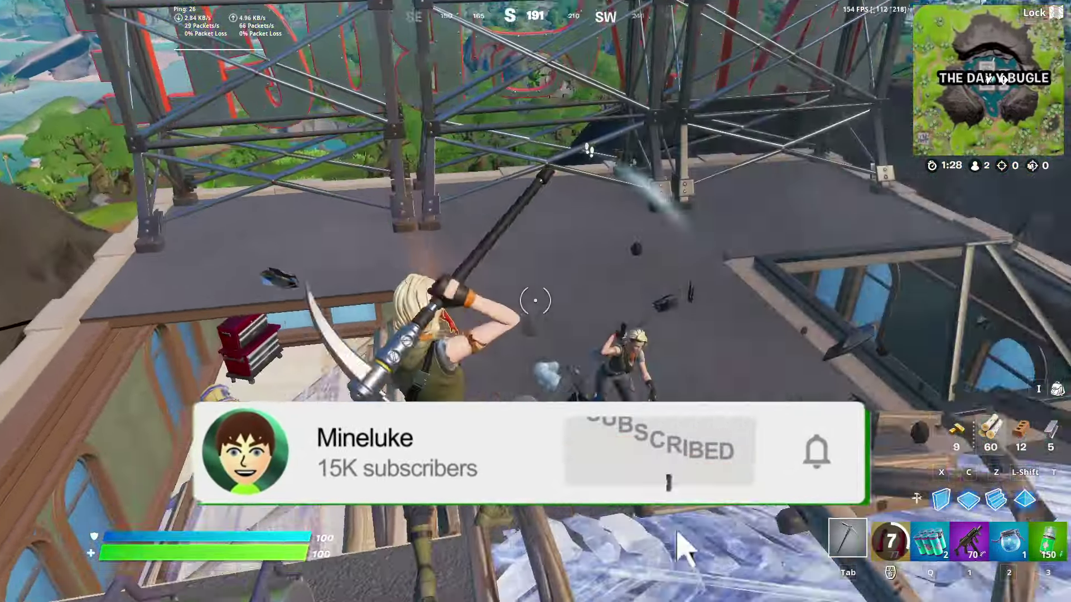
key(i)
key(Escape)
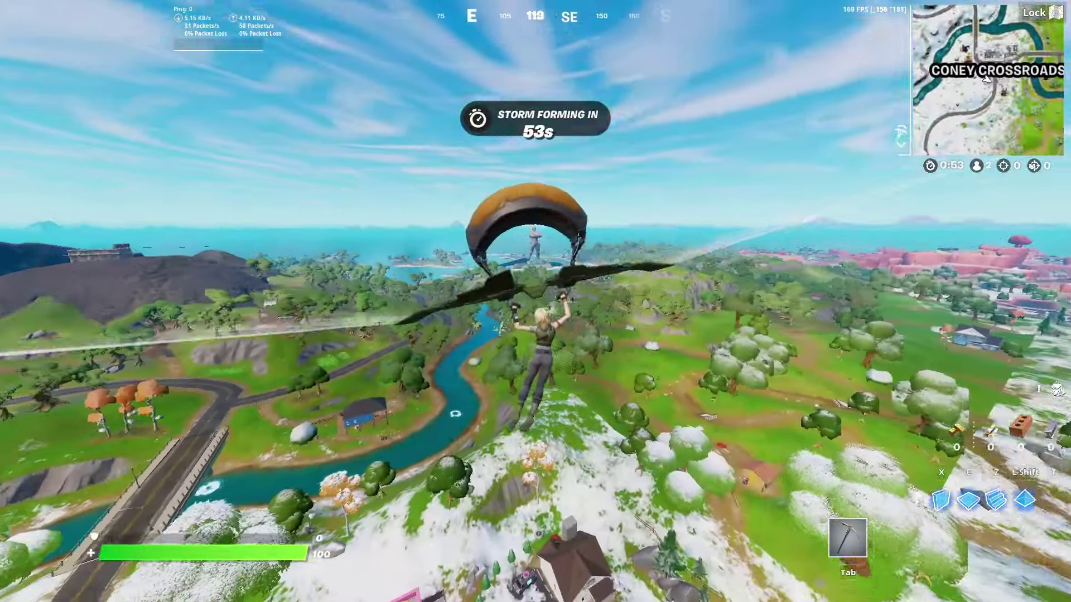